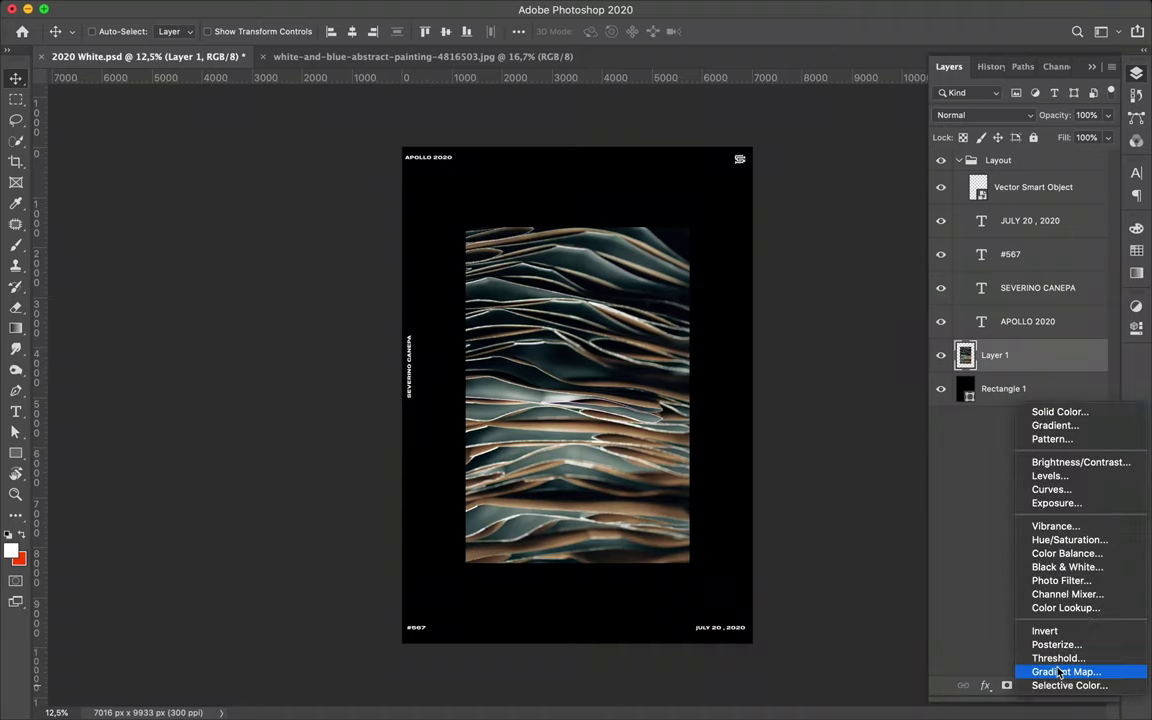
- Add a Gradient Map adjustment with an orange left stop and a green right stop
{"action": "left_click", "coordinate": [1063, 672]}
{"action": "left_click", "coordinate": [995, 357]}
{"action": "double_click", "coordinate": [181, 401]}
{"action": "left_click", "coordinate": [882, 411]}
{"action": "left_click", "coordinate": [1100, 391]}
{"action": "double_click", "coordinate": [490, 401]}
{"action": "left_click", "coordinate": [959, 514]}
{"action": "left_click", "coordinate": [895, 489]}
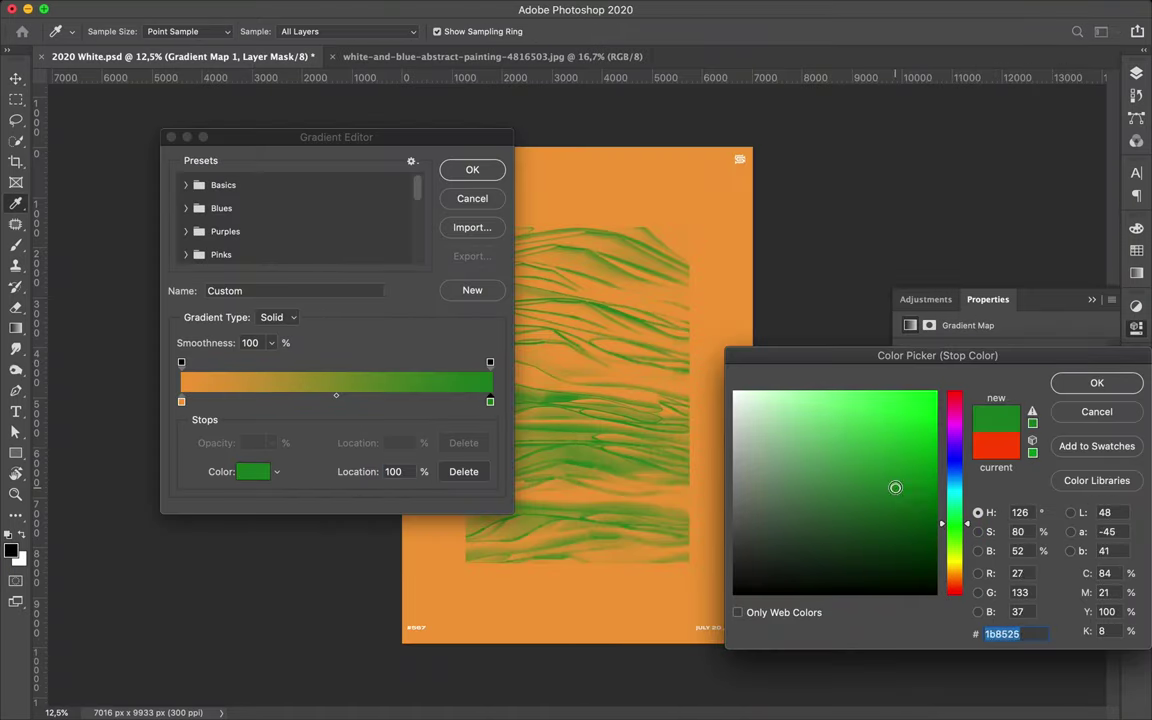
{"action": "left_click", "coordinate": [895, 532]}
{"action": "left_click", "coordinate": [1067, 386]}
- Swap the stops so green is left and orange right, darkening green and saturating orange (fa931a)
{"action": "left_click_drag", "start_coordinate": [181, 401], "coordinate": [490, 401]}
{"action": "mouse_move", "coordinate": [490, 401]}
{"action": "left_mouse_down"}
{"action": "mouse_move", "coordinate": [296, 416]}
{"action": "mouse_move", "coordinate": [181, 401]}
{"action": "left_mouse_up"}
{"action": "double_click", "coordinate": [181, 401]}
{"action": "left_click", "coordinate": [836, 527]}
{"action": "left_click", "coordinate": [1097, 383]}
{"action": "double_click", "coordinate": [490, 401]}
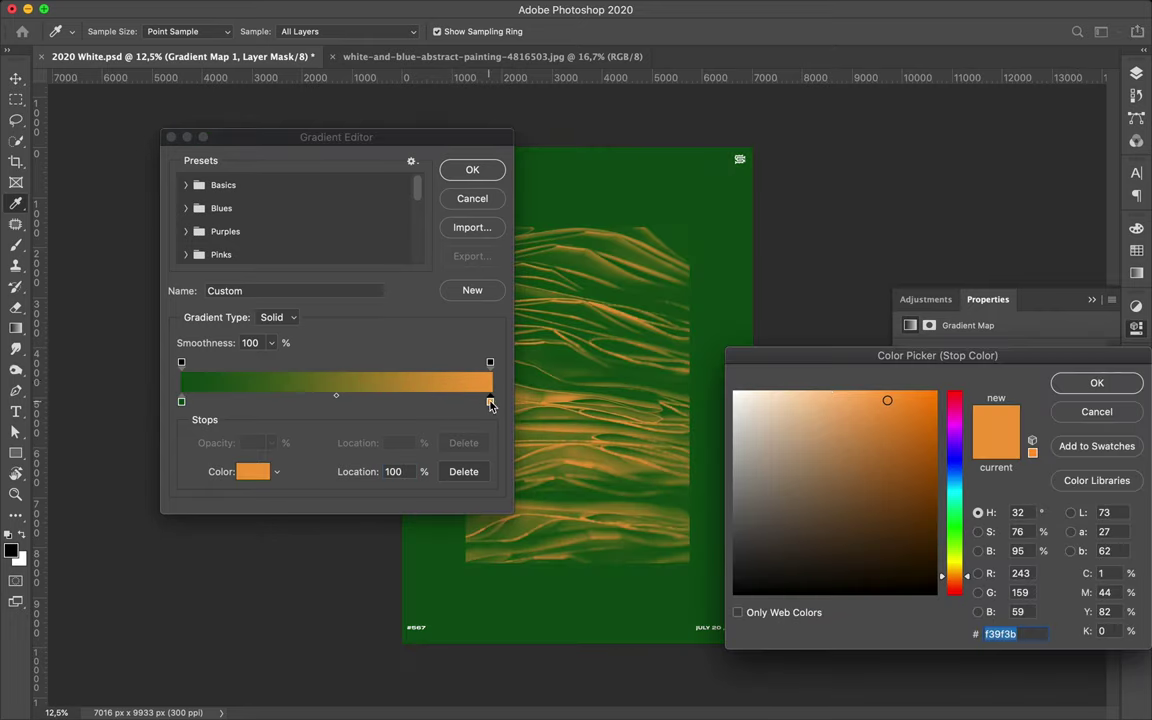
{"action": "left_click", "coordinate": [860, 401]}
{"action": "left_click_drag", "start_coordinate": [860, 401], "coordinate": [875, 398]}
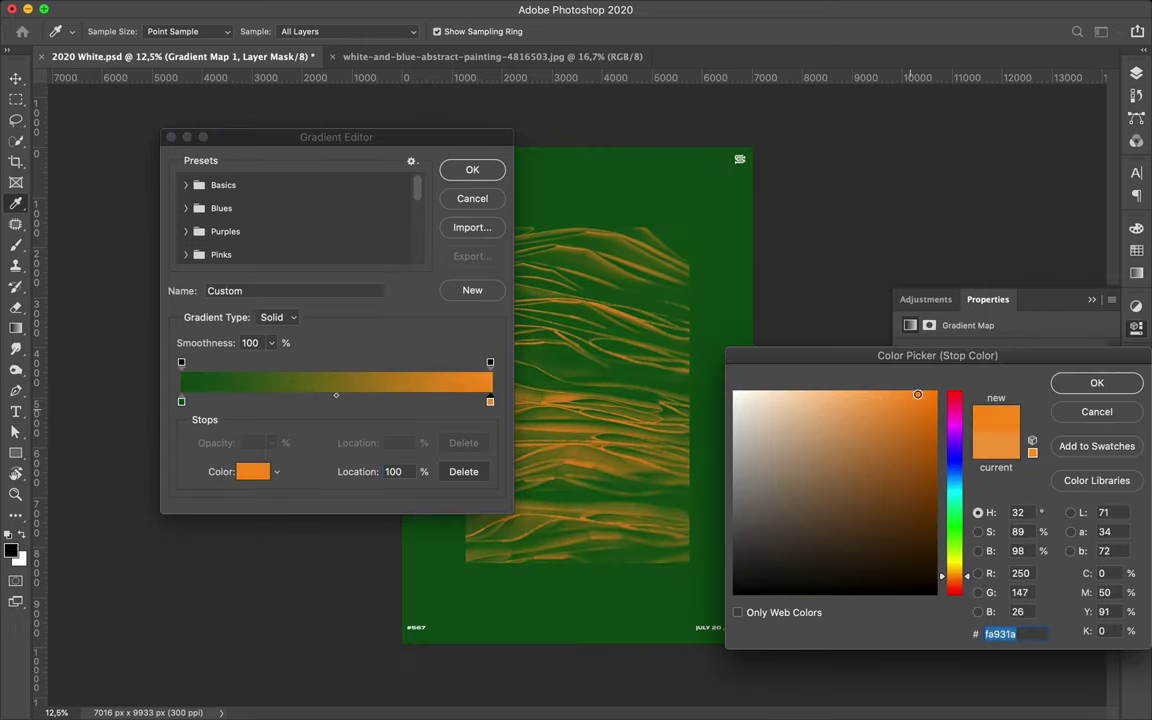
{"action": "left_click", "coordinate": [1097, 383]}
{"action": "left_click", "coordinate": [472, 169]}
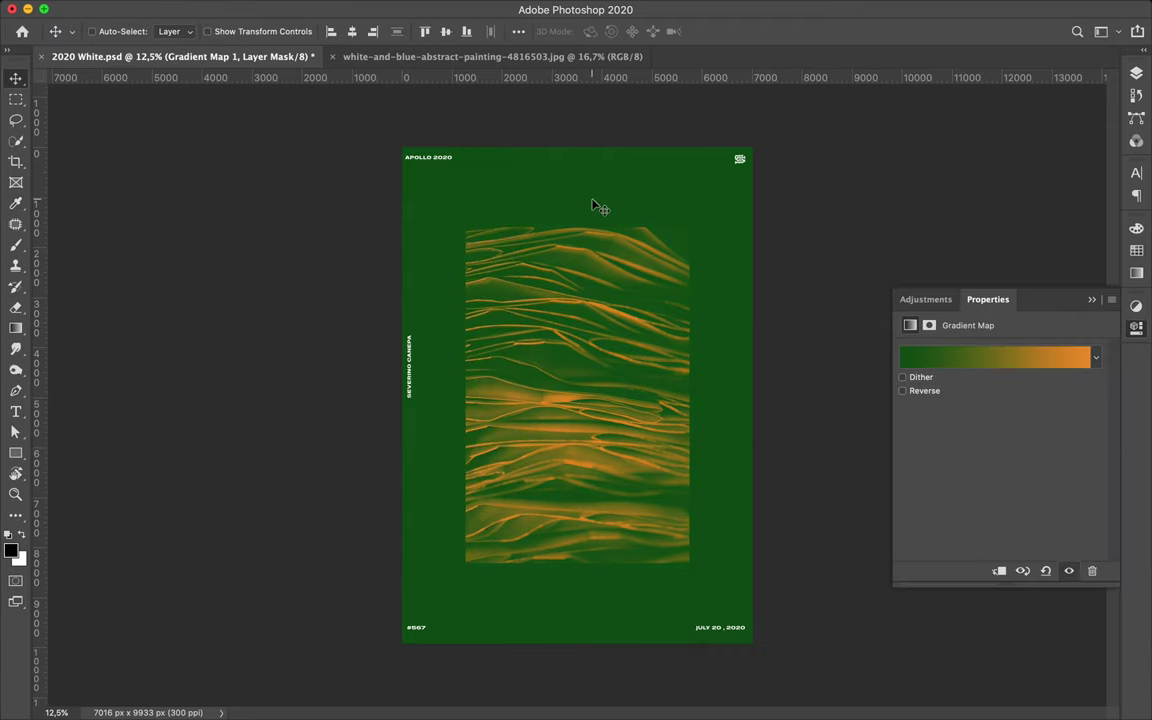
- Darken the left gradient stop to a dark green
{"action": "left_click", "coordinate": [1000, 357]}
{"action": "left_click", "coordinate": [181, 401]}
{"action": "double_click", "coordinate": [181, 401]}
{"action": "left_click", "coordinate": [913, 539]}
{"action": "left_click", "coordinate": [1097, 383]}
{"action": "left_click", "coordinate": [472, 169]}
- Give the Rectangle 1 background an orange-to-green gradient fill
{"action": "left_click", "coordinate": [992, 424]}
{"action": "key", "text": "a"}
{"action": "left_click", "coordinate": [150, 31]}
{"action": "left_click", "coordinate": [338, 63]}
{"action": "left_click", "coordinate": [1097, 411]}
{"action": "left_click", "coordinate": [790, 256]}
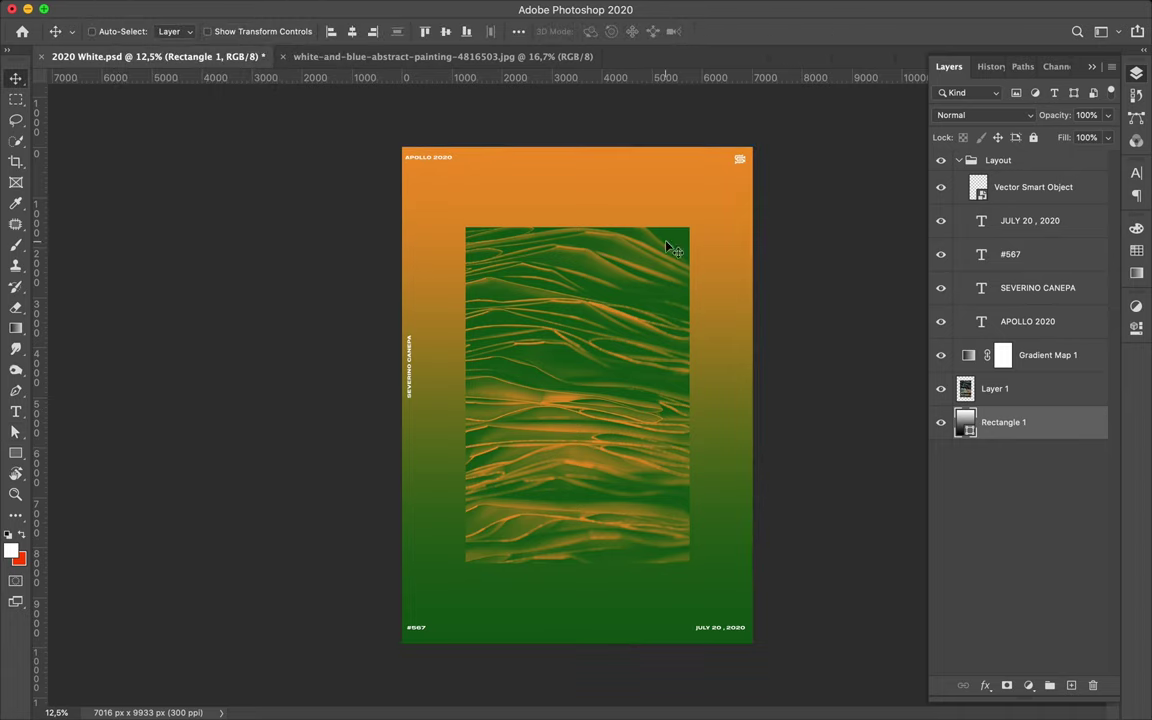
{"action": "left_click", "coordinate": [528, 360], "text": "ctrl"}
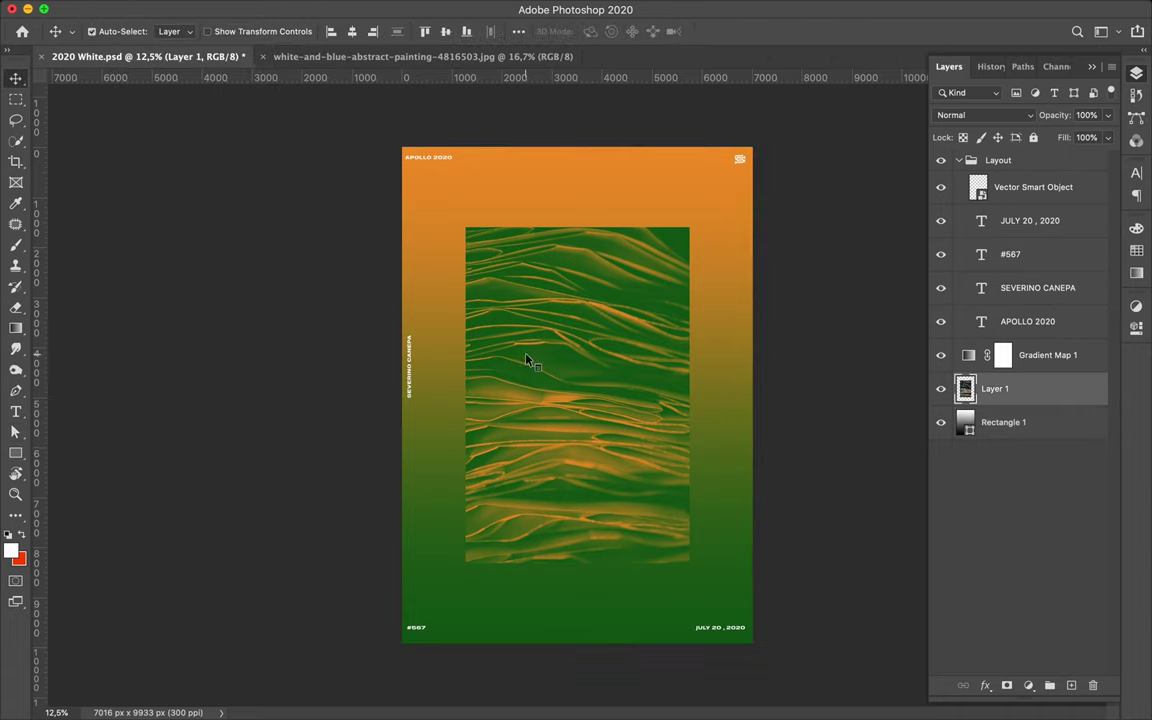
- Add the word ALUMINUM and a duplicate retyped as PAPER just below it
{"action": "key", "text": "t"}
{"action": "left_click", "coordinate": [450, 297]}
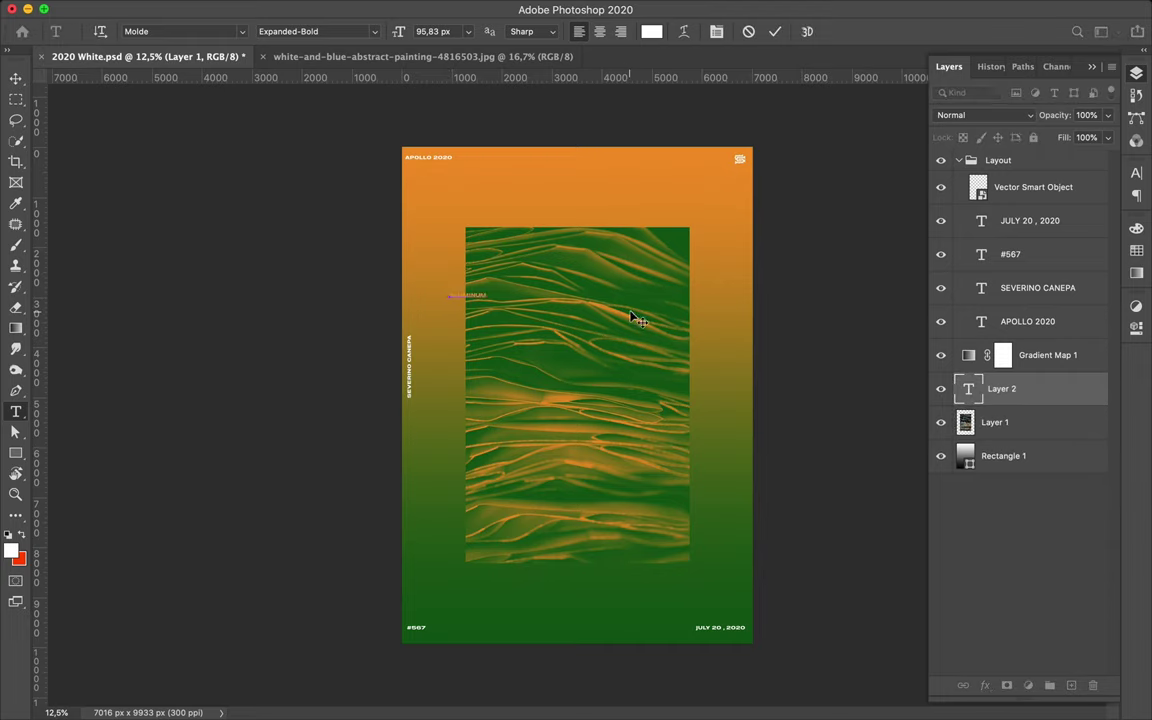
{"action": "key", "text": "ctrl+Return"}
{"action": "key", "text": "v"}
{"action": "left_click_drag", "start_coordinate": [466, 295], "coordinate": [648, 514]}
{"action": "double_click", "coordinate": [648, 514]}
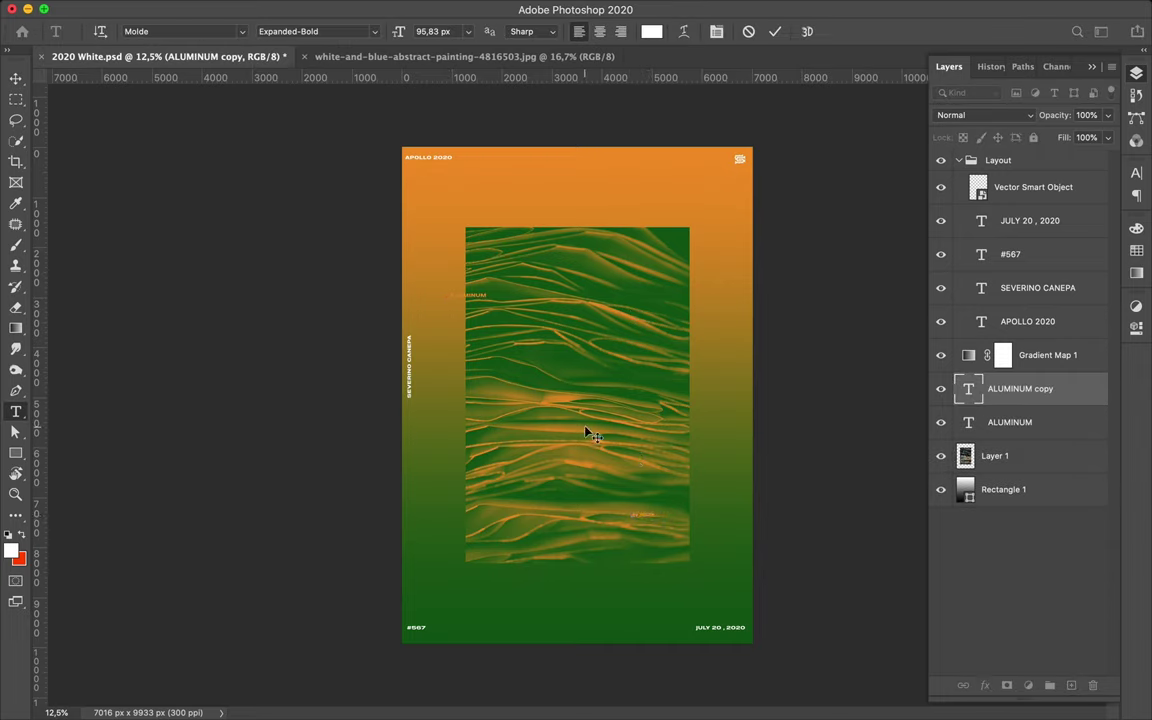
{"action": "type", "text": "PAPER"}
{"action": "key", "text": "ctrl+Return"}
{"action": "key", "text": "v"}
{"action": "mouse_move", "coordinate": [642, 514]}
{"action": "left_mouse_down"}
{"action": "mouse_move", "coordinate": [457, 299]}
{"action": "mouse_move", "coordinate": [720, 517]}
{"action": "left_mouse_up"}
- Scale ALUMINUM and PAPER together to span the poster width and centre them
{"action": "left_click", "coordinate": [457, 299], "text": "ctrl+shift"}
{"action": "key", "text": "ctrl+t"}
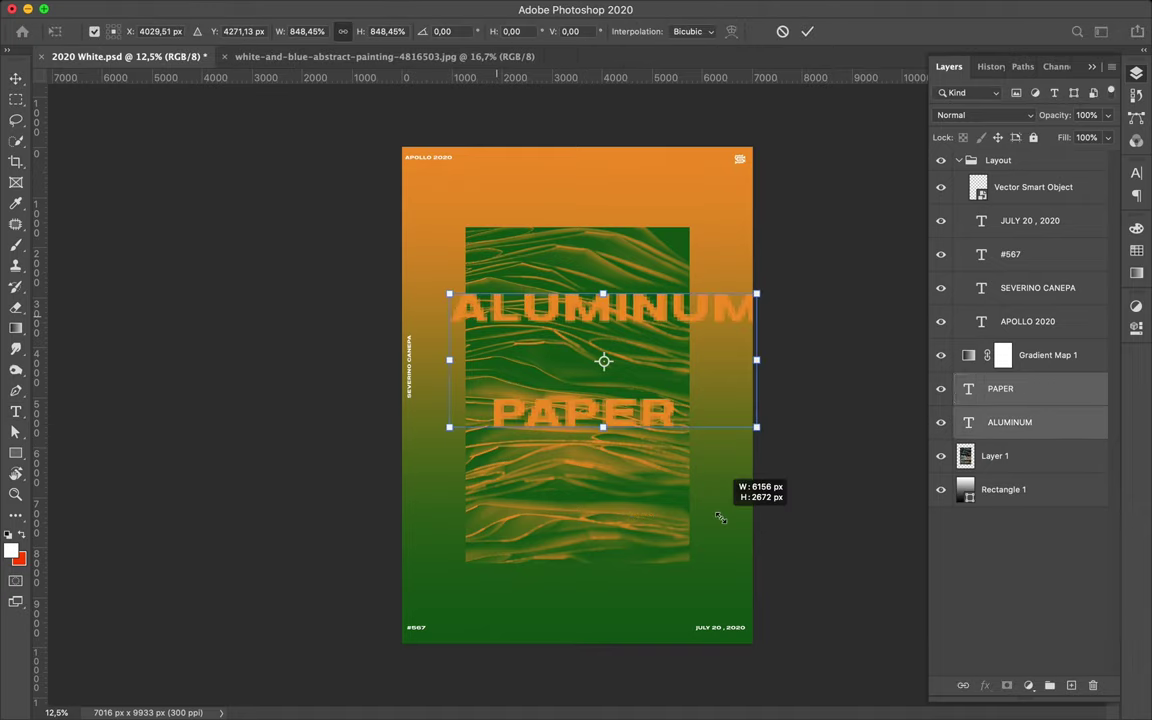
{"action": "left_click_drag", "start_coordinate": [450, 428], "coordinate": [397, 450]}
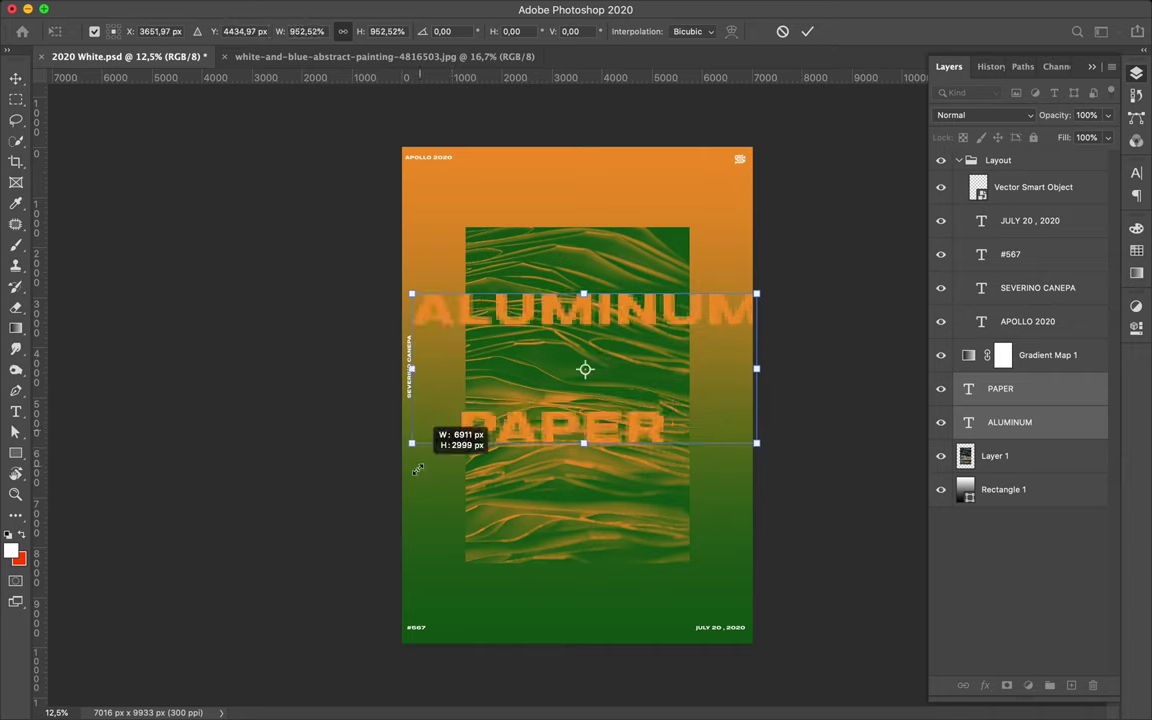
{"action": "left_click_drag", "start_coordinate": [527, 437], "coordinate": [527, 432]}
{"action": "key", "text": "Return"}
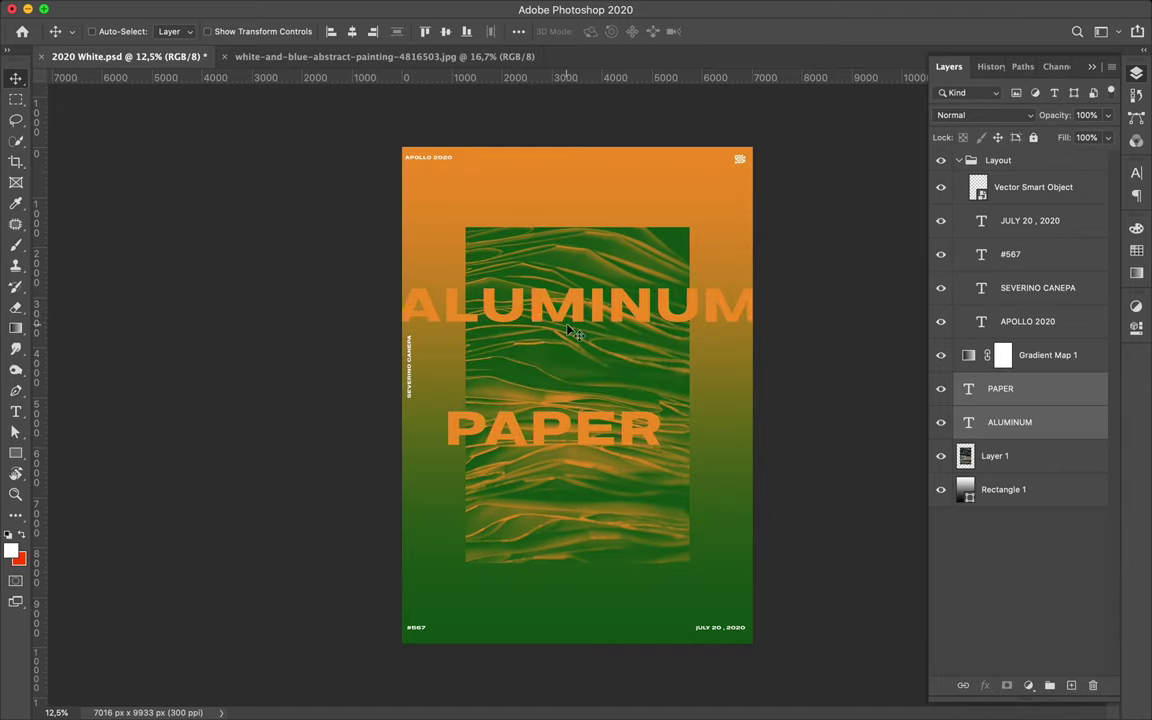
- Reposition the ALUMINUM text, nudging it down a few pixels
{"action": "key", "text": "t"}
{"action": "key", "text": "v"}
{"action": "key", "text": "t"}
{"action": "key", "text": "v"}
{"action": "left_click", "coordinate": [533, 313], "text": "ctrl"}
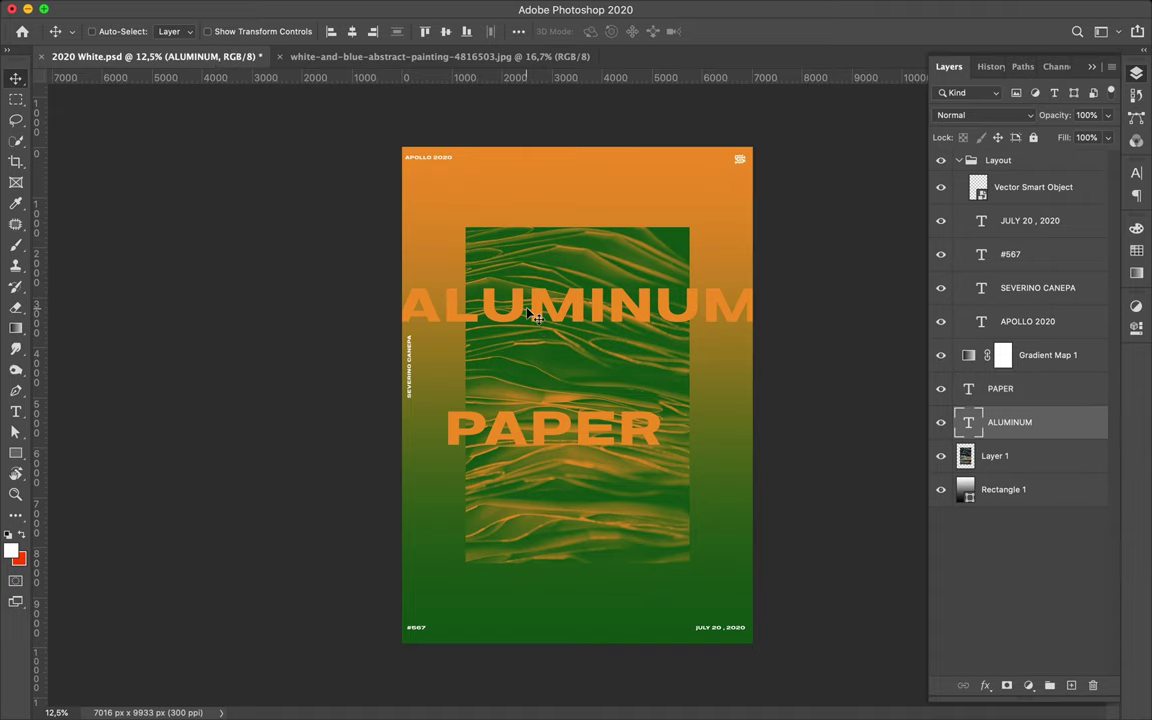
{"action": "left_click_drag", "start_coordinate": [533, 313], "coordinate": [570, 320]}
{"action": "key", "text": "t"}
{"action": "left_click_drag", "start_coordinate": [737, 313], "coordinate": [533, 313]}
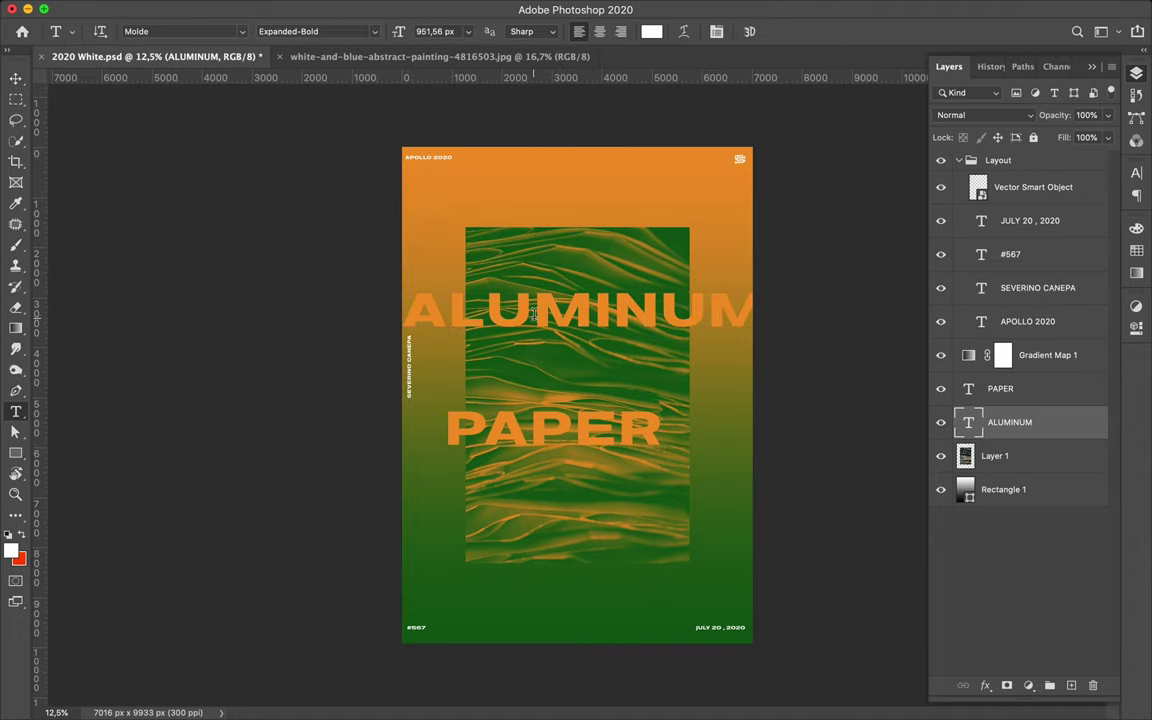
{"action": "key", "text": "ctrl"}
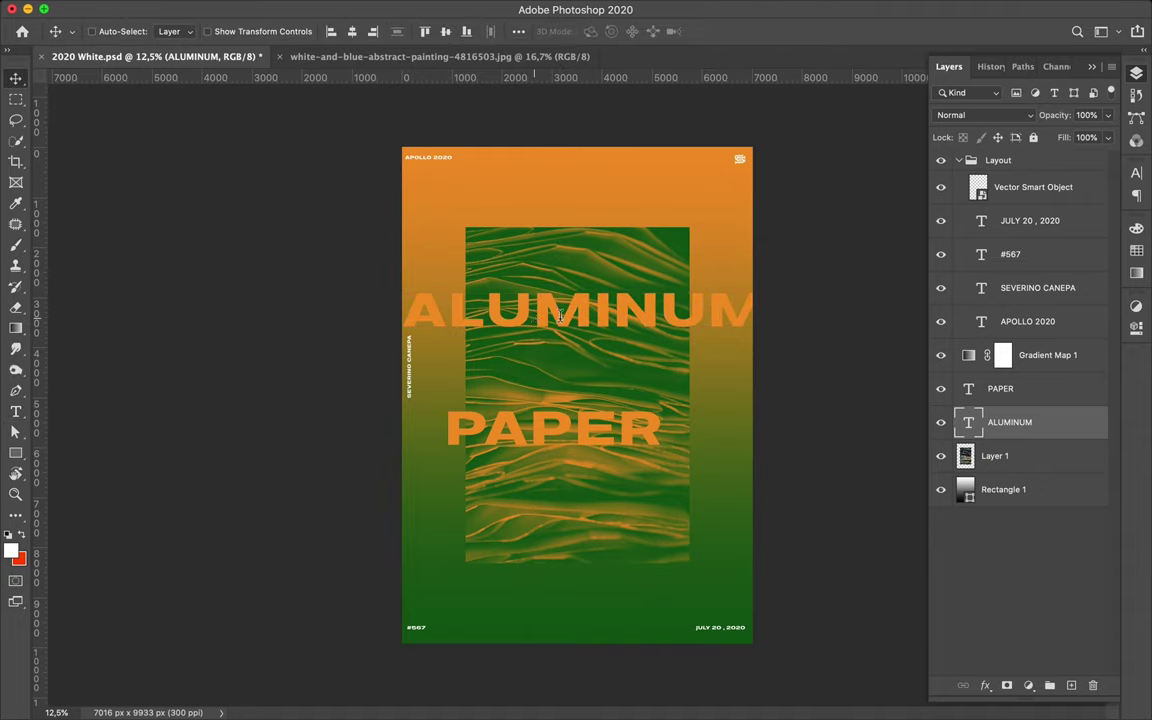
{"action": "left_click_drag", "start_coordinate": [538, 313], "coordinate": [535, 317]}
- Edit ALUMINUM down to ALU-
{"action": "key", "text": "ctrl+a"}
{"action": "left_click", "coordinate": [535, 312]}
{"action": "type", "text": "-"}
{"action": "left_click", "coordinate": [826, 305], "text": "shift"}
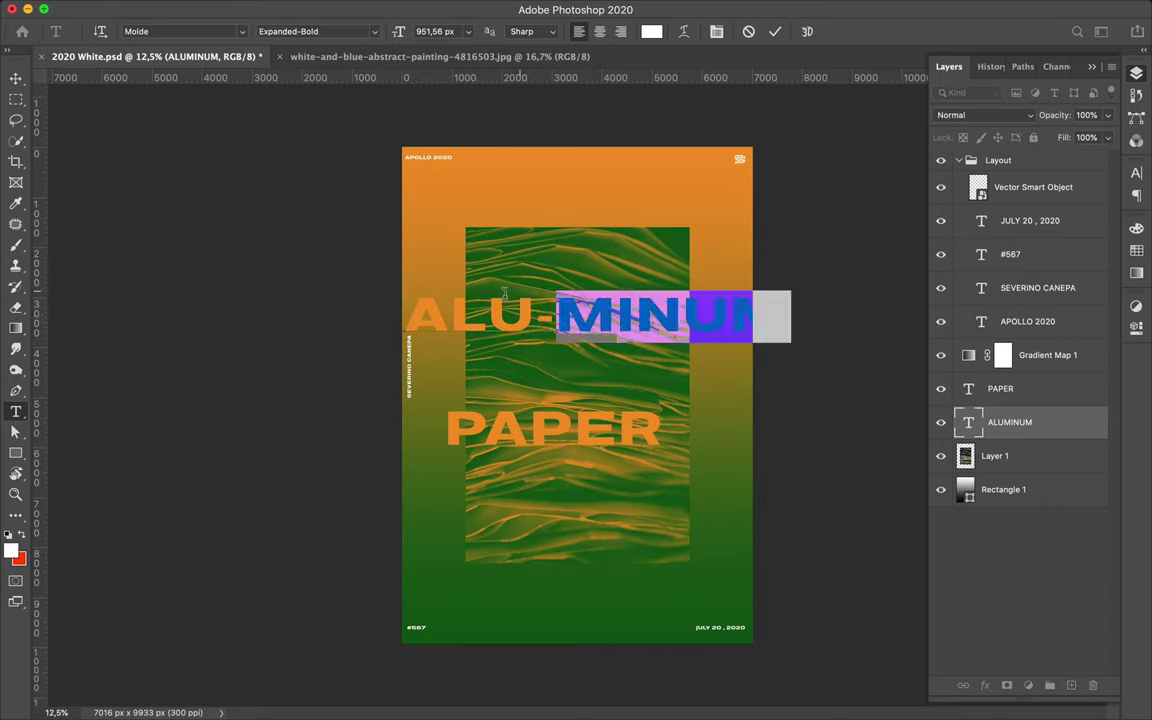
{"action": "key", "text": "BackSpace"}
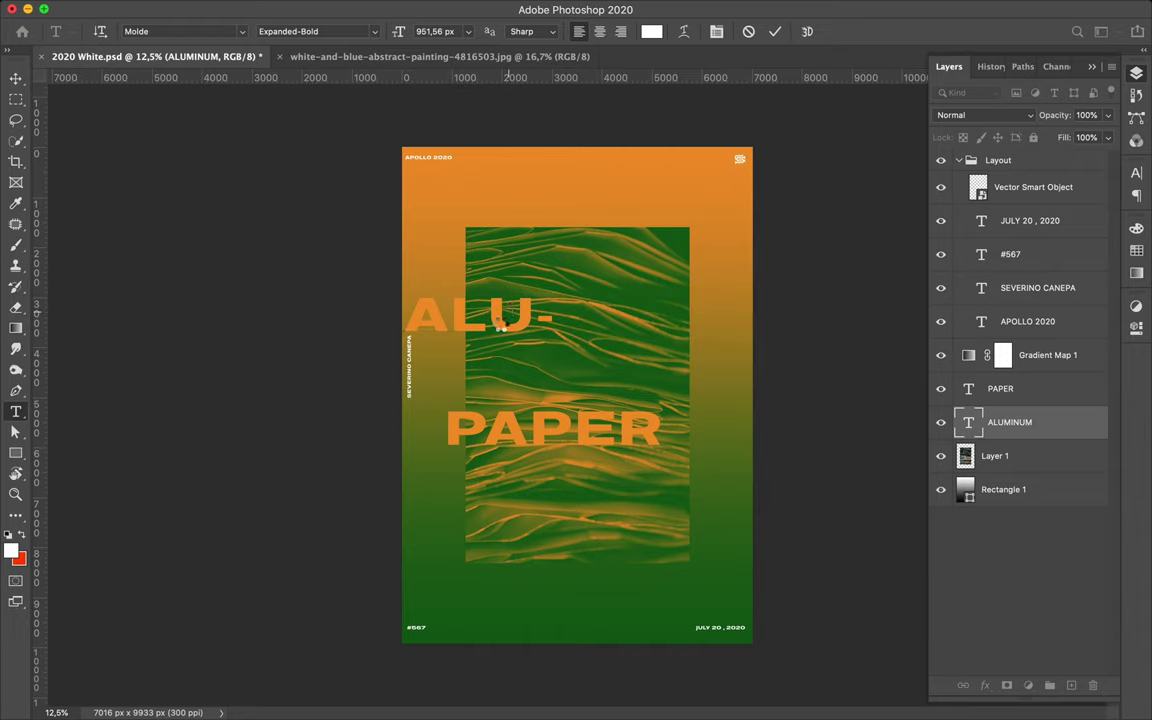
{"action": "key", "text": "ctrl+Return"}
- Duplicate ALU- to the right and retype the copy as MIN-
{"action": "mouse_move", "coordinate": [505, 328]}
{"action": "left_mouse_down"}
{"action": "mouse_move", "coordinate": [670, 275]}
{"action": "mouse_move", "coordinate": [478, 333]}
{"action": "left_mouse_up"}
{"action": "key", "text": "t"}
{"action": "key", "text": "v"}
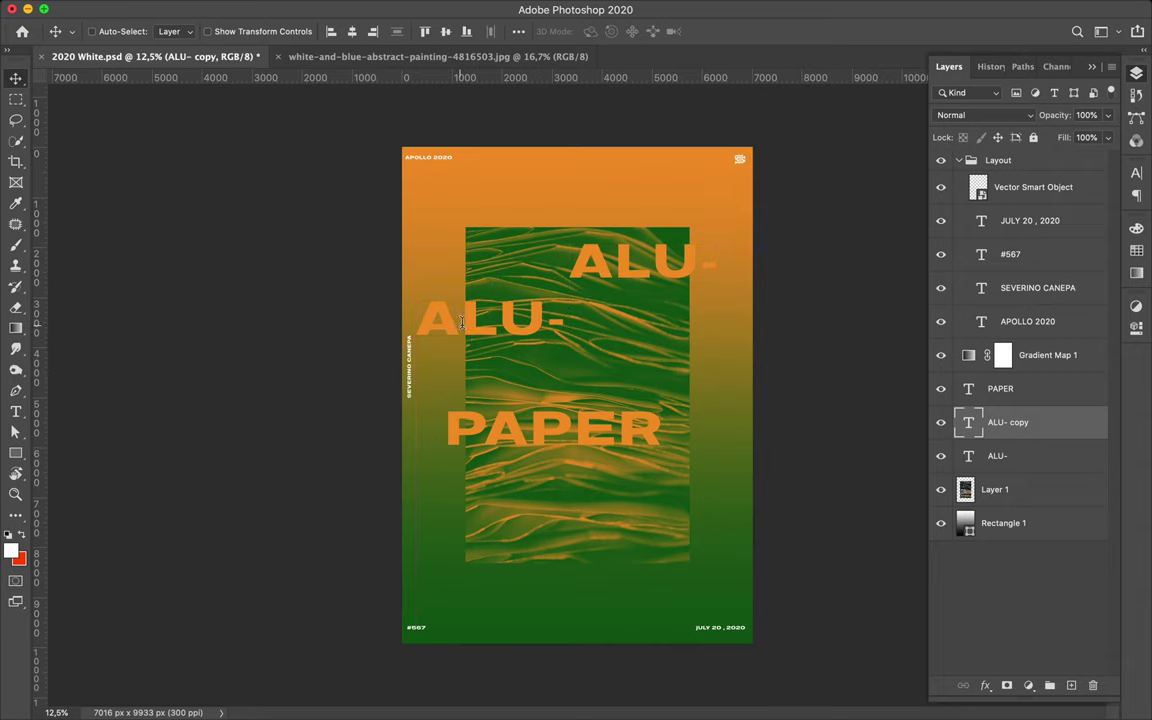
{"action": "key", "text": "t"}
{"action": "double_click", "coordinate": [484, 316]}
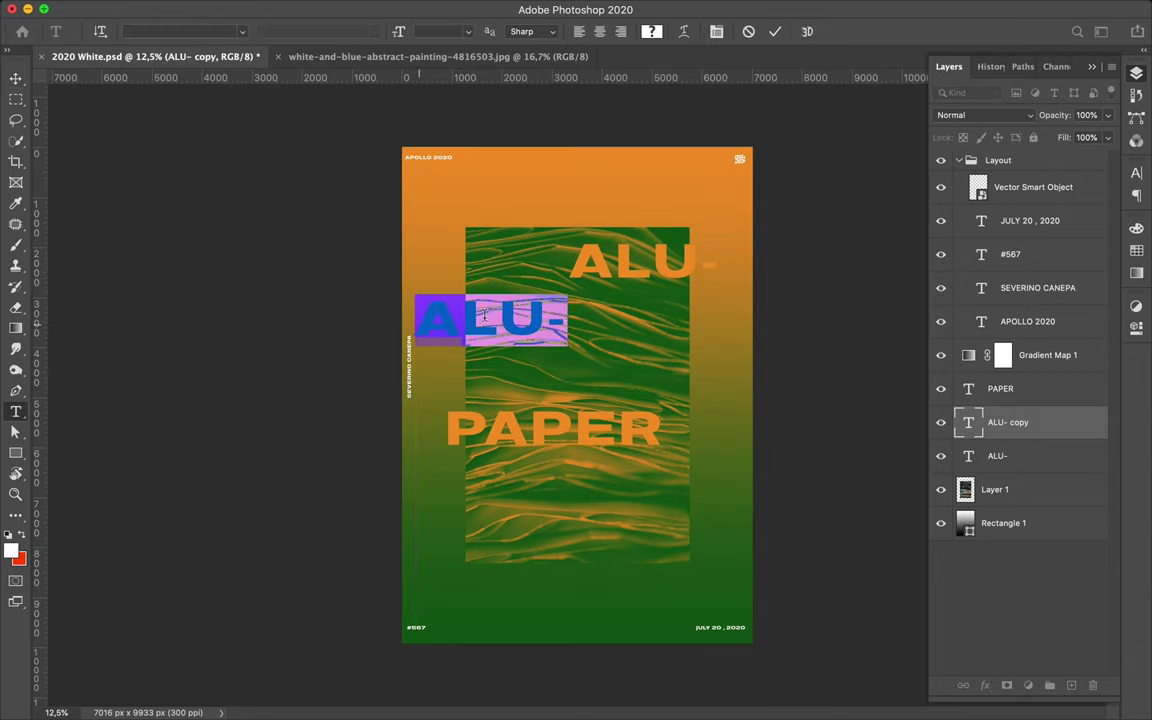
{"action": "type", "text": "MINUM"}
{"action": "left_click", "coordinate": [553, 316]}
{"action": "type", "text": "-"}
{"action": "double_click", "coordinate": [643, 311]}
{"action": "key", "text": "BackSpace"}
{"action": "key", "text": "ctrl+Return"}
- Duplicate MIN- lower right, retype it as UM, and align it under ALU-
{"action": "key", "text": "v"}
{"action": "left_click_drag", "start_coordinate": [540, 323], "coordinate": [694, 372]}
{"action": "key", "text": "t"}
{"action": "key", "text": "v"}
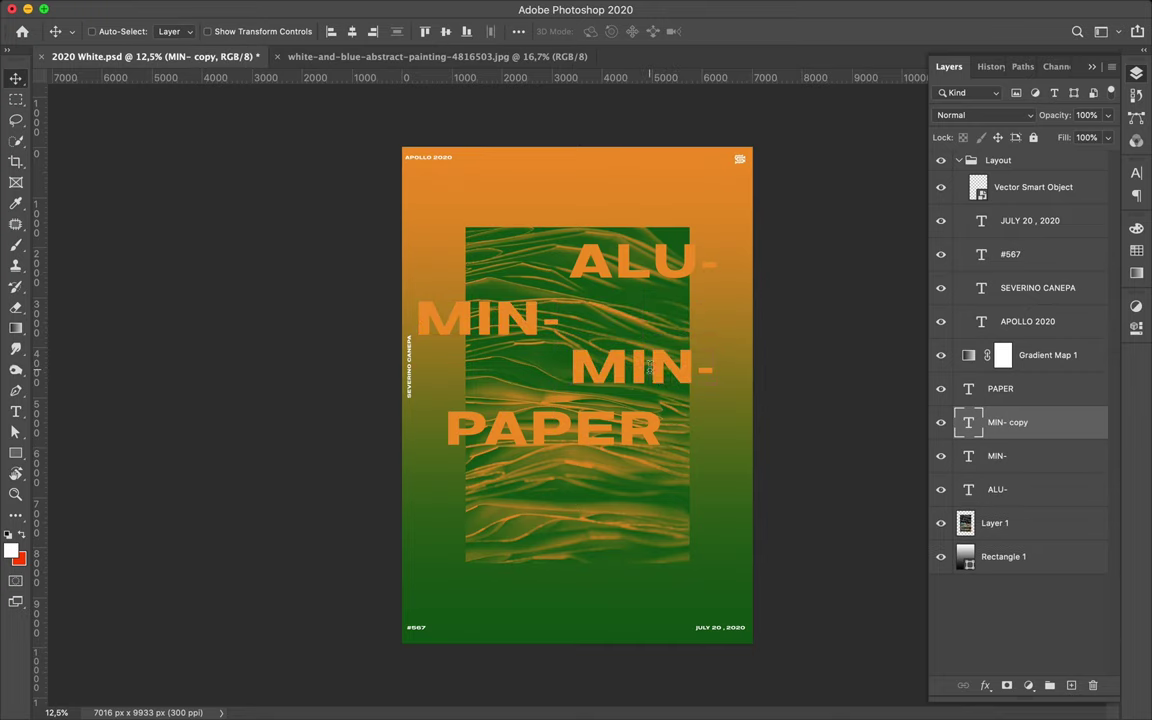
{"action": "double_click", "coordinate": [648, 367]}
{"action": "left_click", "coordinate": [650, 372]}
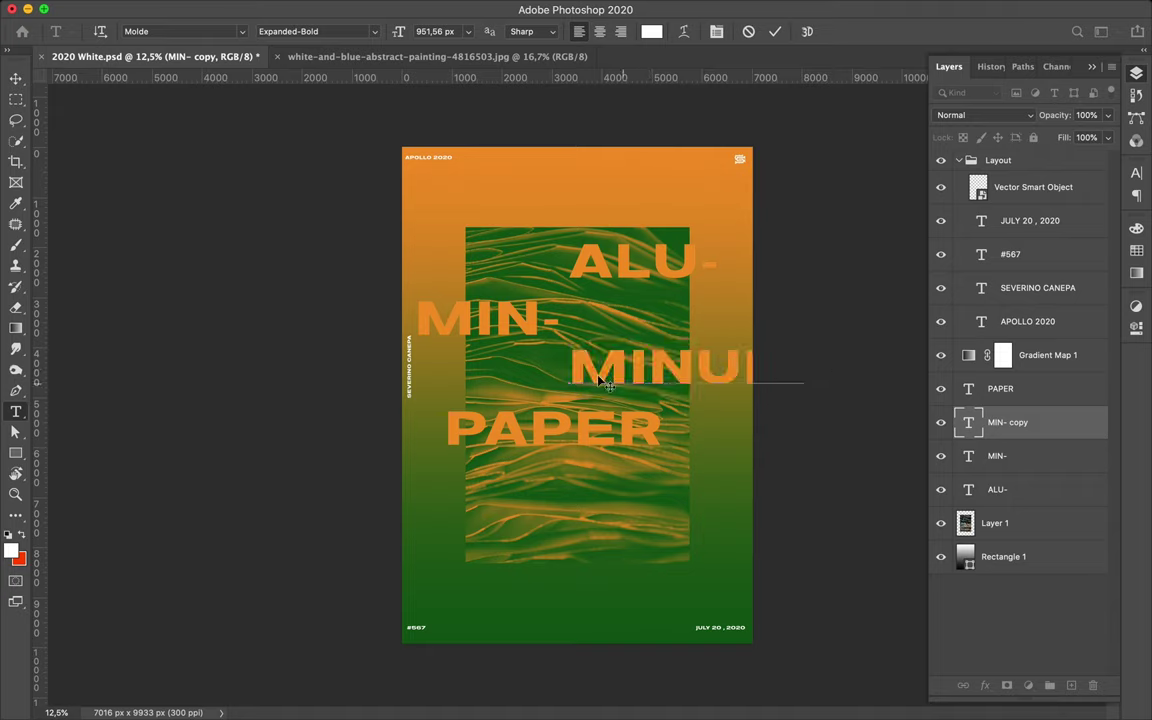
{"action": "key", "text": "ctrl+a"}
{"action": "type", "text": "UM"}
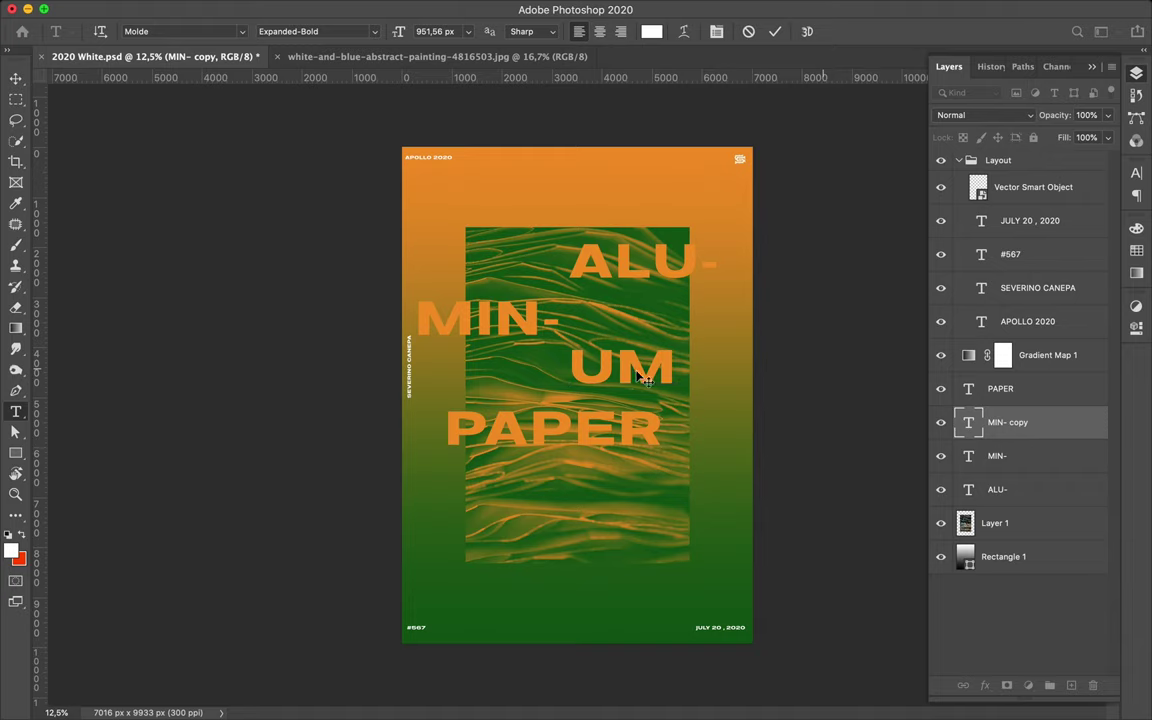
{"action": "key", "text": "ctrl+Return"}
{"action": "key", "text": "v"}
{"action": "left_click_drag", "start_coordinate": [645, 380], "coordinate": [695, 358]}
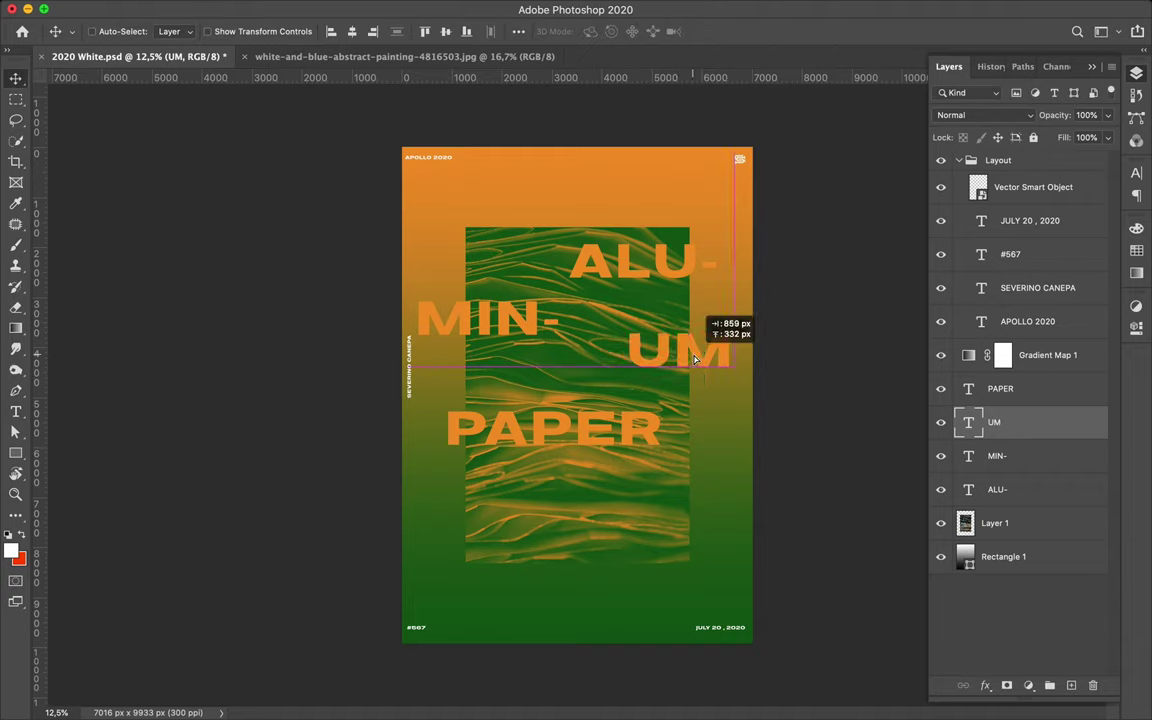
{"action": "double_click", "coordinate": [572, 430]}
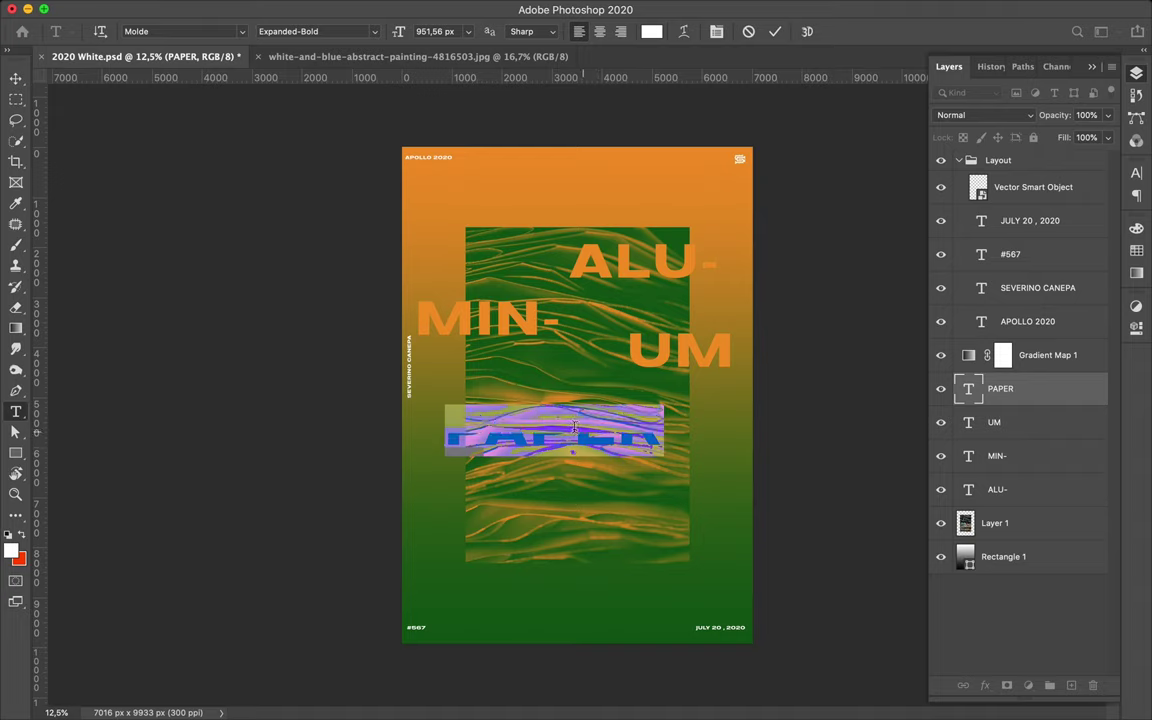
- Edit PAPER down to PAP-
{"action": "left_click", "coordinate": [574, 427]}
{"action": "type", "text": "-"}
{"action": "left_click_drag", "start_coordinate": [601, 428], "coordinate": [704, 428]}
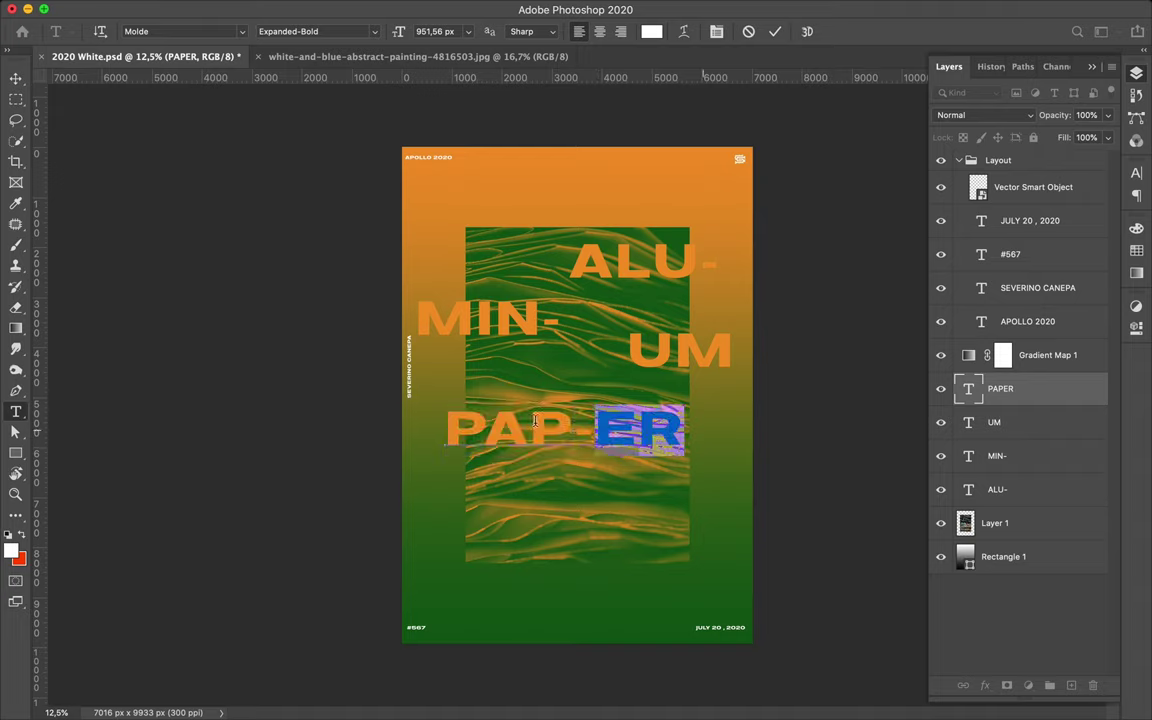
{"action": "key", "text": "BackSpace"}
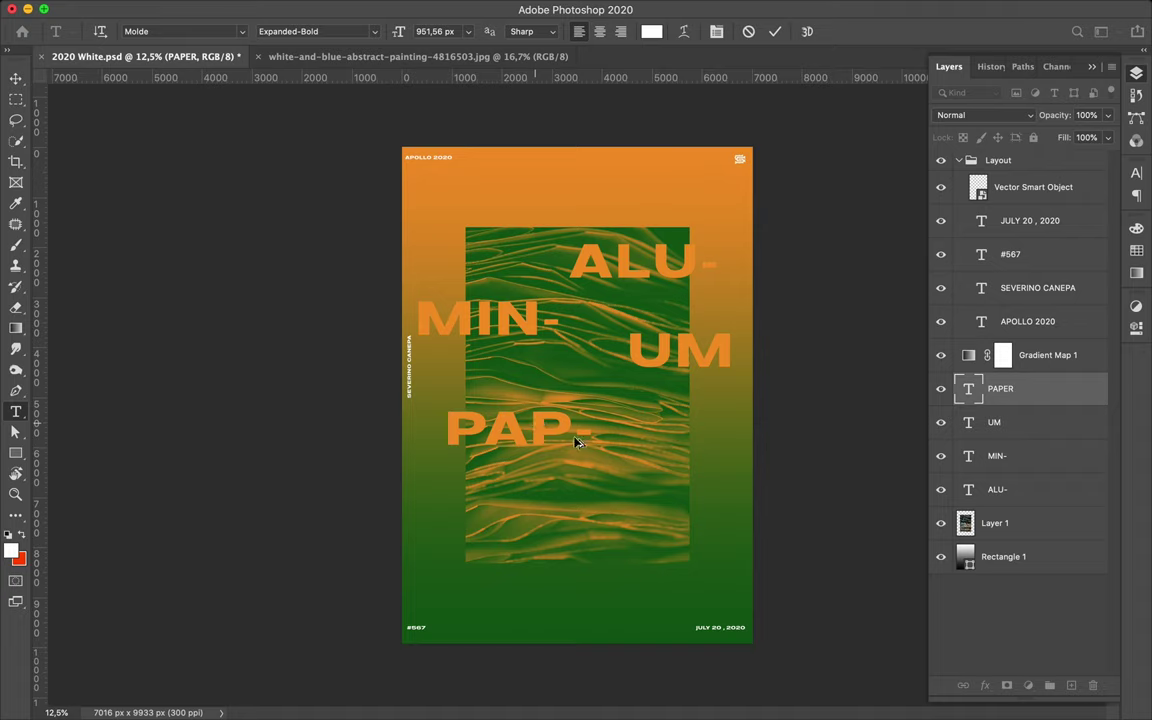
- Duplicate PAP- lower, retype it as ER, and centre it near the photo's bottom
{"action": "left_click_drag", "start_coordinate": [575, 442], "coordinate": [590, 550]}
{"action": "key", "text": "v"}
{"action": "double_click", "coordinate": [601, 560]}
{"action": "type", "text": "ER"}
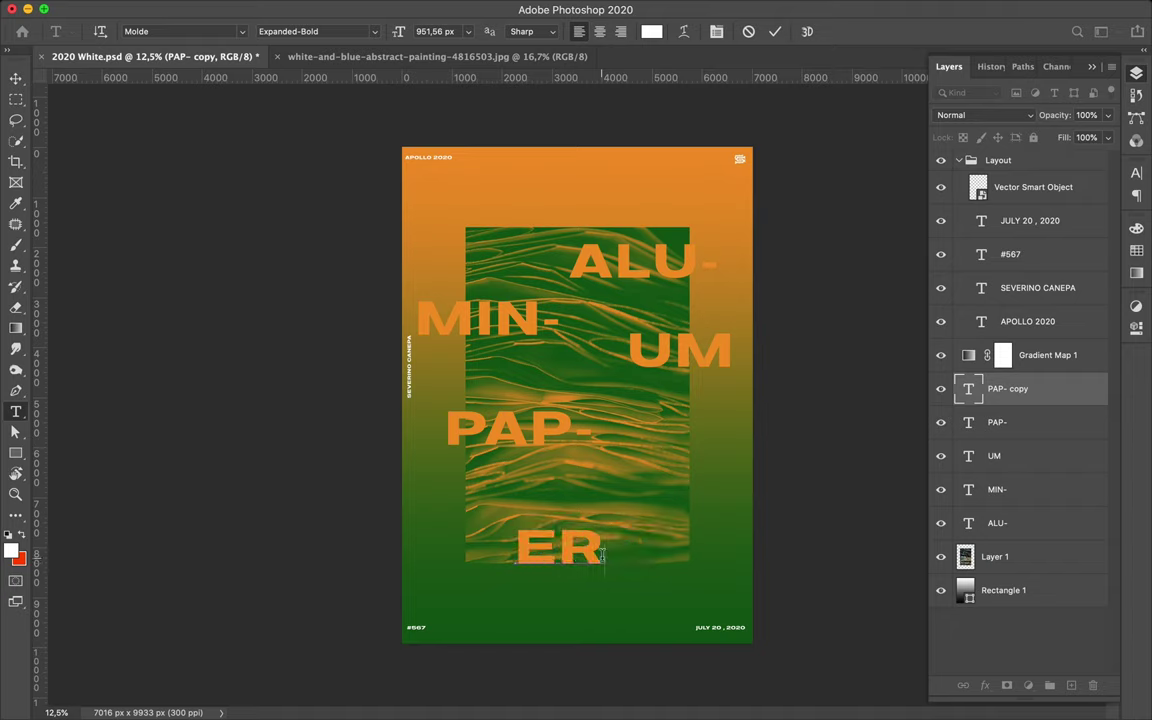
{"action": "key", "text": "Escape"}
{"action": "key", "text": "v"}
{"action": "left_click_drag", "start_coordinate": [583, 556], "coordinate": [601, 556]}
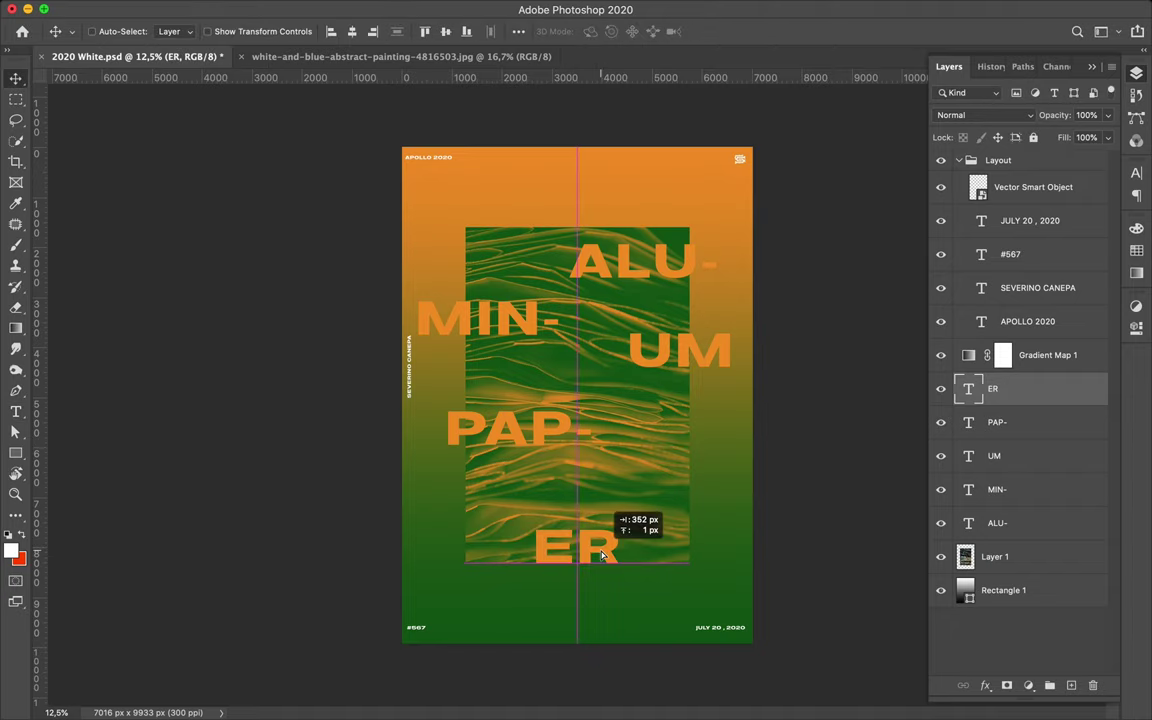
{"action": "left_click", "coordinate": [828, 8]}
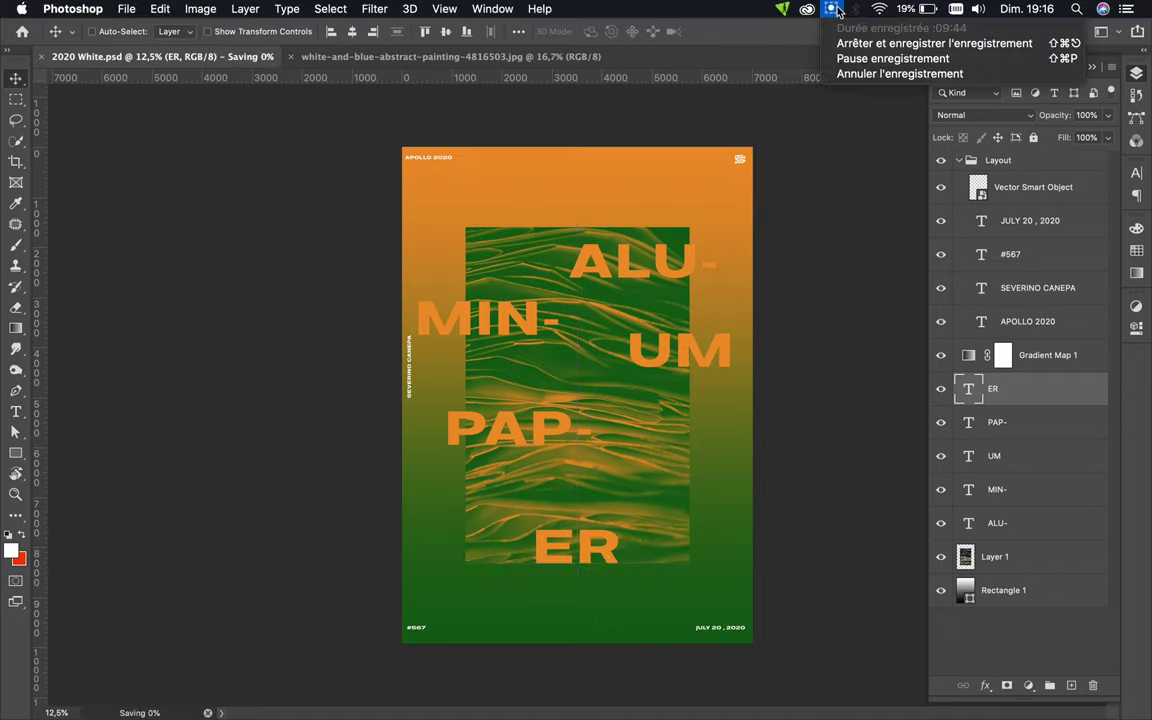
- Move the text layers above the gradient map and nudge MIN- slightly up and right
{"action": "left_click", "coordinate": [1010, 522], "text": "shift"}
{"action": "left_click_drag", "start_coordinate": [1029, 445], "coordinate": [1025, 343]}
{"action": "left_click_drag", "start_coordinate": [523, 329], "coordinate": [527, 313]}
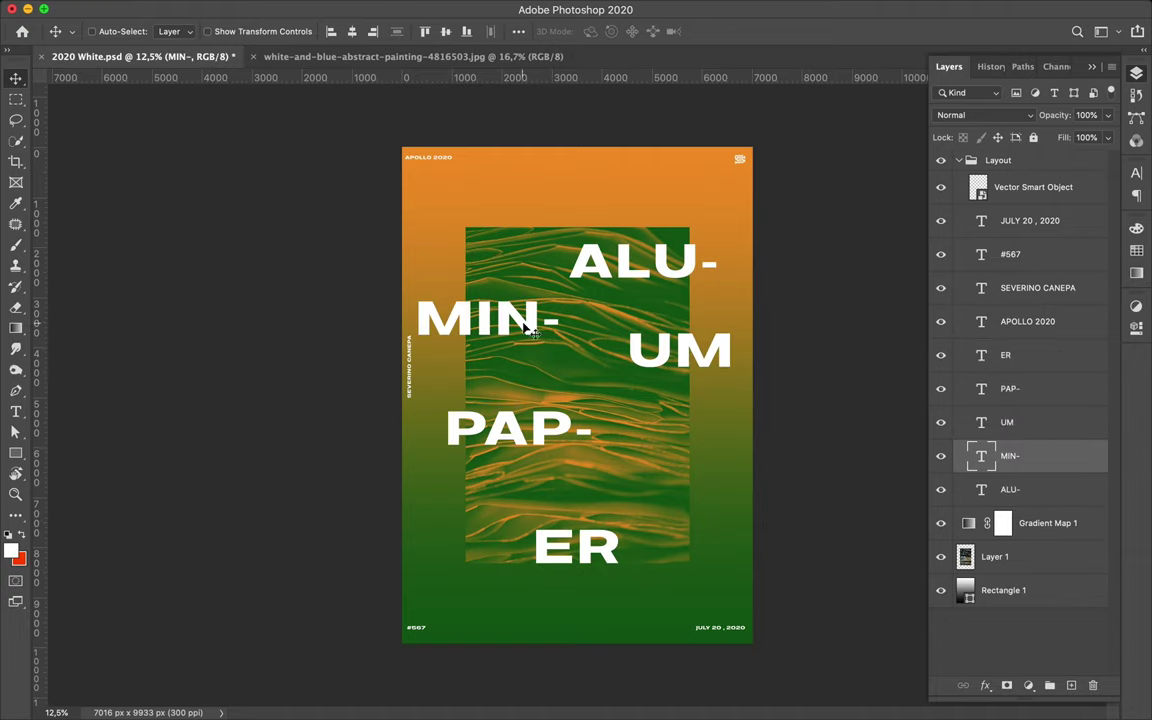
{"action": "scroll", "coordinate": [478, 312], "scroll_direction": "up", "scroll_amount": 3}
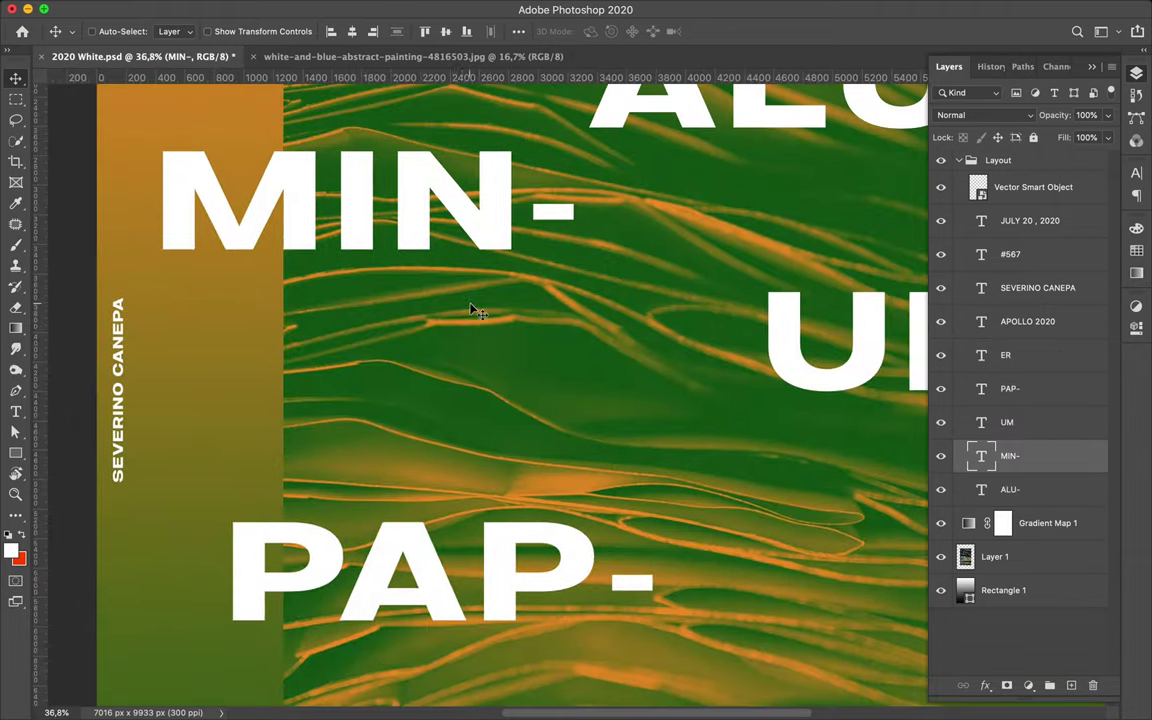
{"action": "scroll", "coordinate": [470, 309], "scroll_direction": "up", "scroll_amount": 3}
{"action": "scroll", "coordinate": [500, 300], "scroll_direction": "right", "scroll_amount": 5}
{"action": "scroll", "coordinate": [581, 285], "scroll_direction": "down", "scroll_amount": 3}
{"action": "left_click", "coordinate": [584, 287], "text": "super"}
{"action": "scroll", "coordinate": [584, 287], "scroll_direction": "down", "scroll_amount": 2}
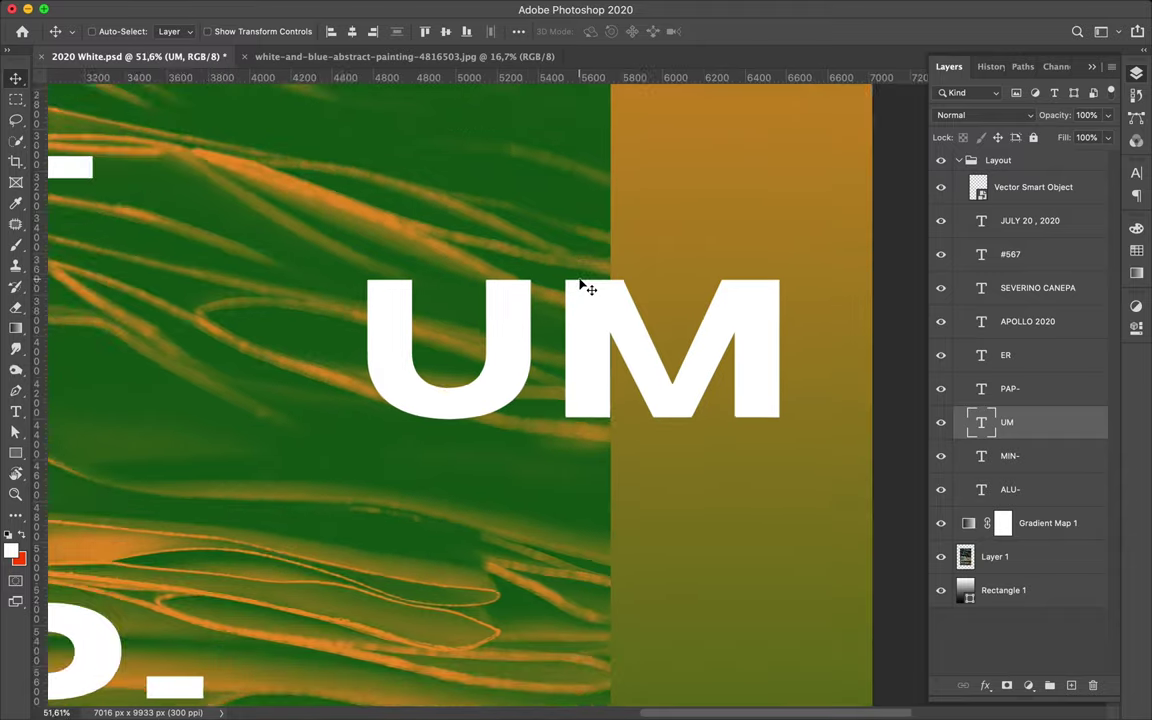
{"action": "scroll", "coordinate": [560, 275], "scroll_direction": "down", "scroll_amount": 3}
- Add a New Guide Layout grid, align ALU- and MIN- to it, then hide the guides
{"action": "left_click", "coordinate": [444, 8]}
{"action": "left_click", "coordinate": [530, 497]}
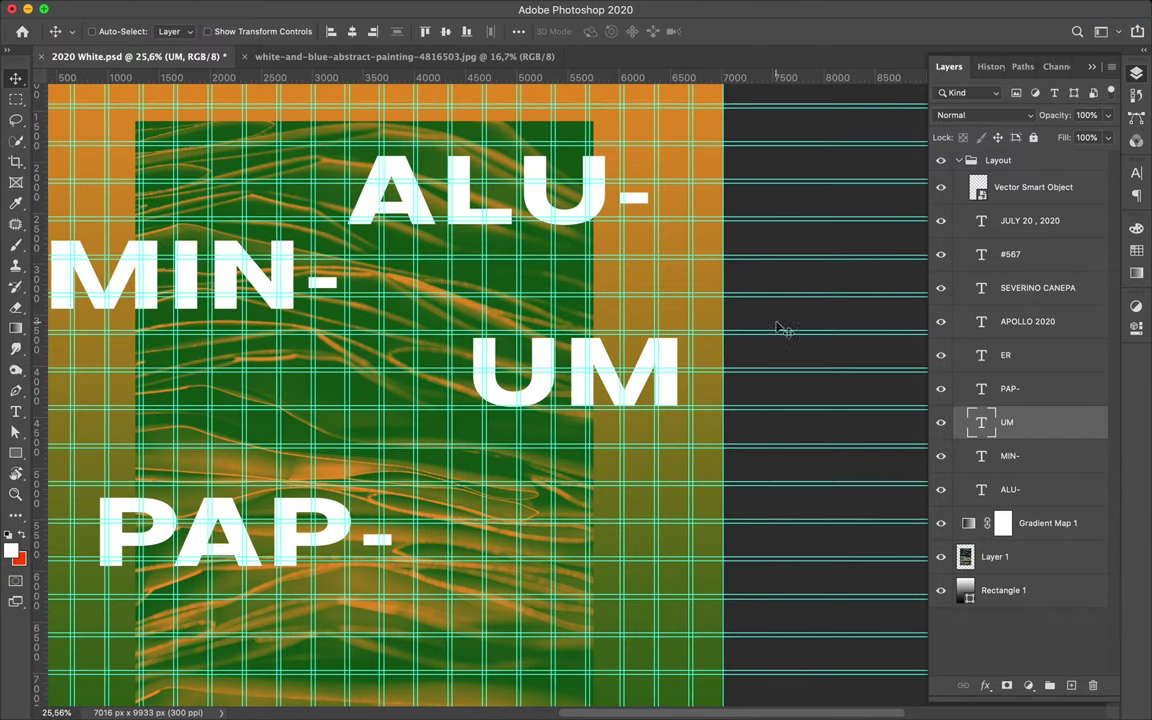
{"action": "left_click_drag", "start_coordinate": [610, 175], "coordinate": [617, 167]}
{"action": "left_click", "coordinate": [290, 287], "text": "super"}
{"action": "left_click_drag", "start_coordinate": [290, 287], "coordinate": [290, 272]}
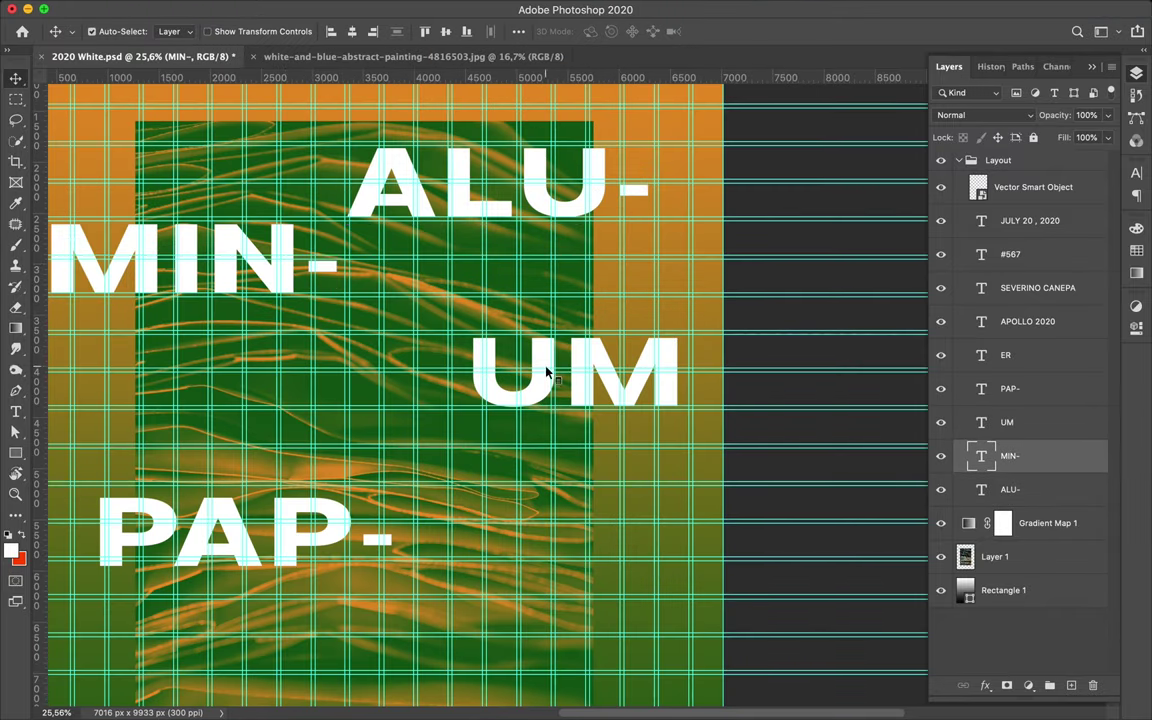
{"action": "scroll", "coordinate": [290, 535], "scroll_direction": "down", "scroll_amount": 5}
{"action": "left_click", "coordinate": [295, 553], "text": "super"}
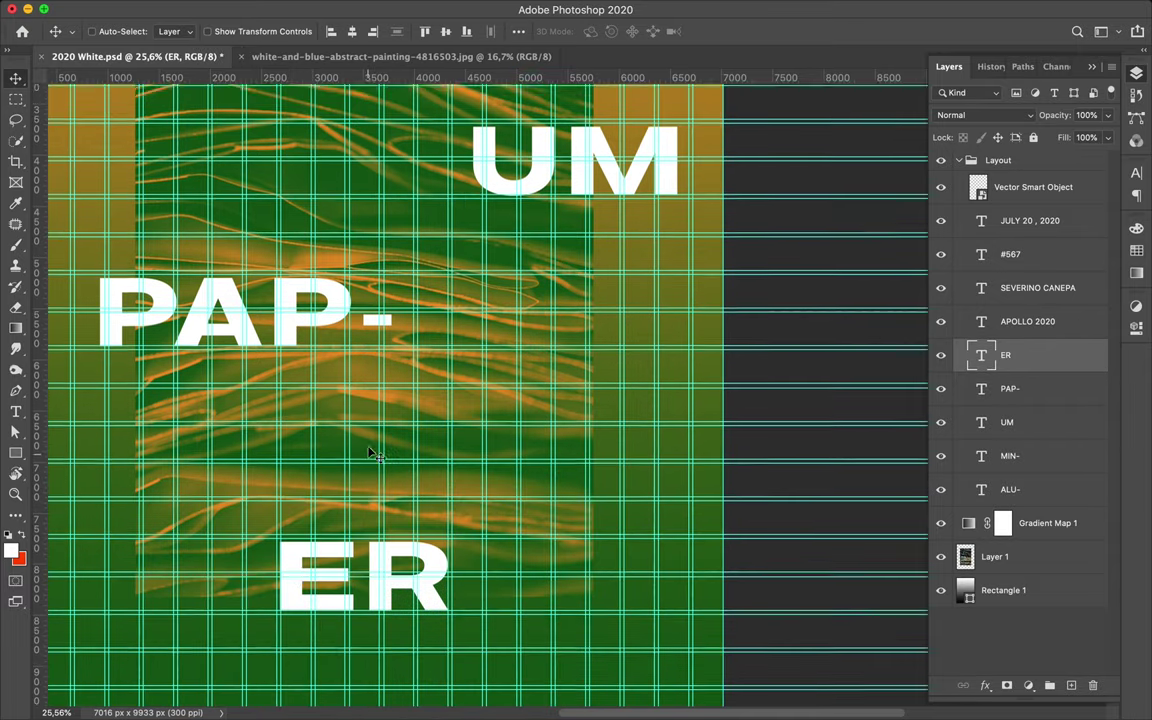
{"action": "scroll", "coordinate": [295, 553], "scroll_direction": "left", "scroll_amount": 3}
{"action": "left_click", "coordinate": [200, 540], "text": "super"}
{"action": "scroll", "coordinate": [159, 550], "scroll_direction": "down", "scroll_amount": 2}
{"action": "key", "text": "super+semicolon"}
- Copy a strip of the wave image to a new layer behind ER and save
{"action": "key", "text": "m"}
{"action": "mouse_move", "coordinate": [180, 476]}
{"action": "left_mouse_down"}
{"action": "mouse_move", "coordinate": [663, 533]}
{"action": "mouse_move", "coordinate": [673, 563]}
{"action": "mouse_move", "coordinate": [589, 530]}
{"action": "left_mouse_up"}
{"action": "key", "text": "super+j"}
{"action": "key", "text": "v"}
{"action": "key", "text": "super+s"}
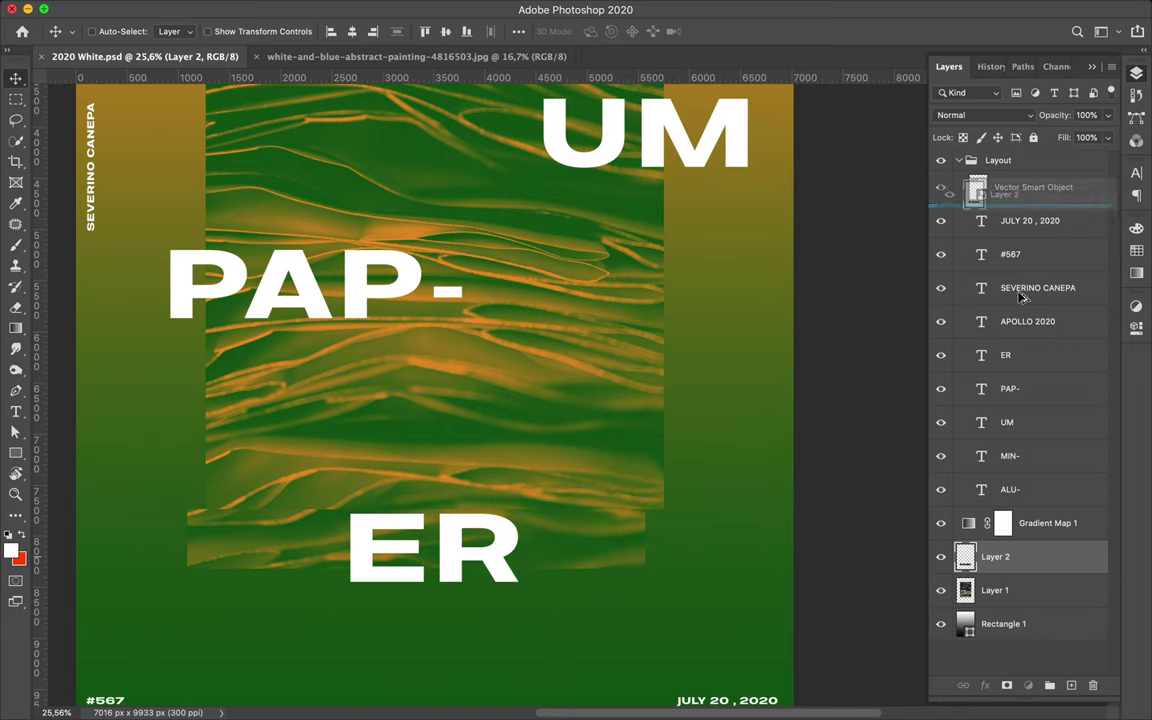
- Duplicate the strip and apply a Mosaic filter with cell size 200, keeping Normal blending
{"action": "key", "text": "super+j"}
{"action": "key", "text": "super+bracketright"}
{"action": "left_click", "coordinate": [395, 9]}
{"action": "left_click", "coordinate": [680, 344]}
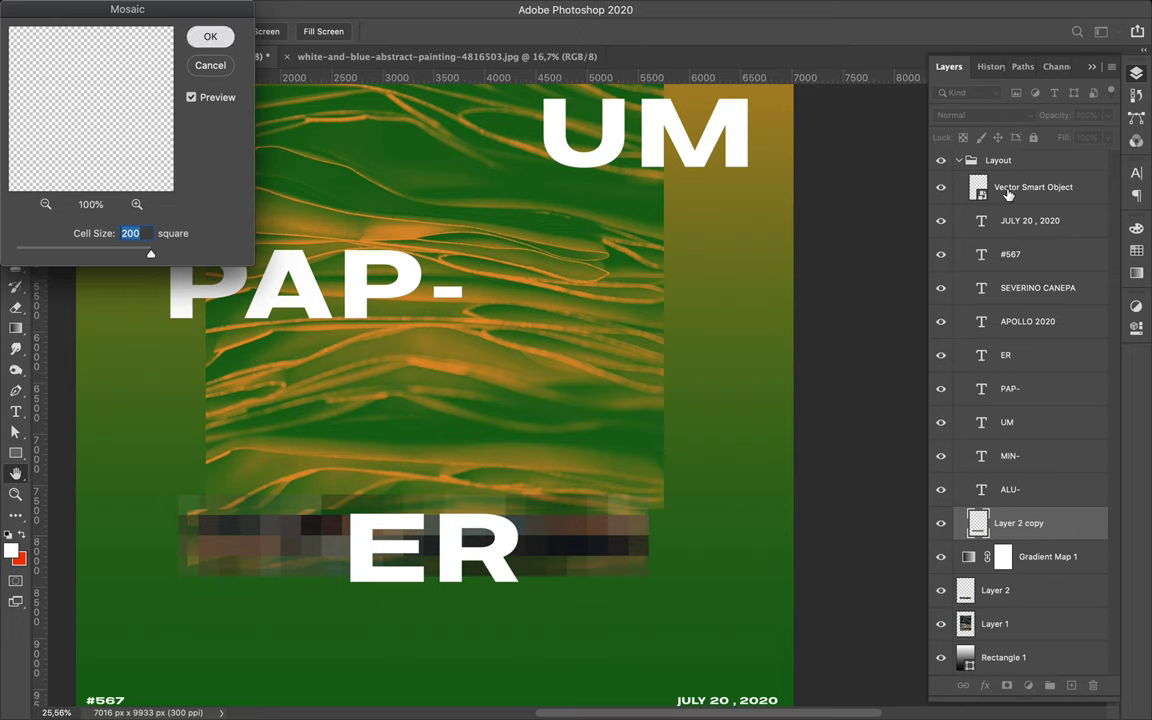
{"action": "left_click", "coordinate": [210, 36]}
{"action": "left_click", "coordinate": [985, 115]}
{"action": "left_click", "coordinate": [970, 393]}
- Move the mosaic strip Layer 2 copy below Gradient Map 1
{"action": "scroll", "coordinate": [560, 430], "scroll_direction": "down", "scroll_amount": 2}
{"action": "key", "text": "alt+shift+n"}
{"action": "key", "text": "super+bracketleft"}
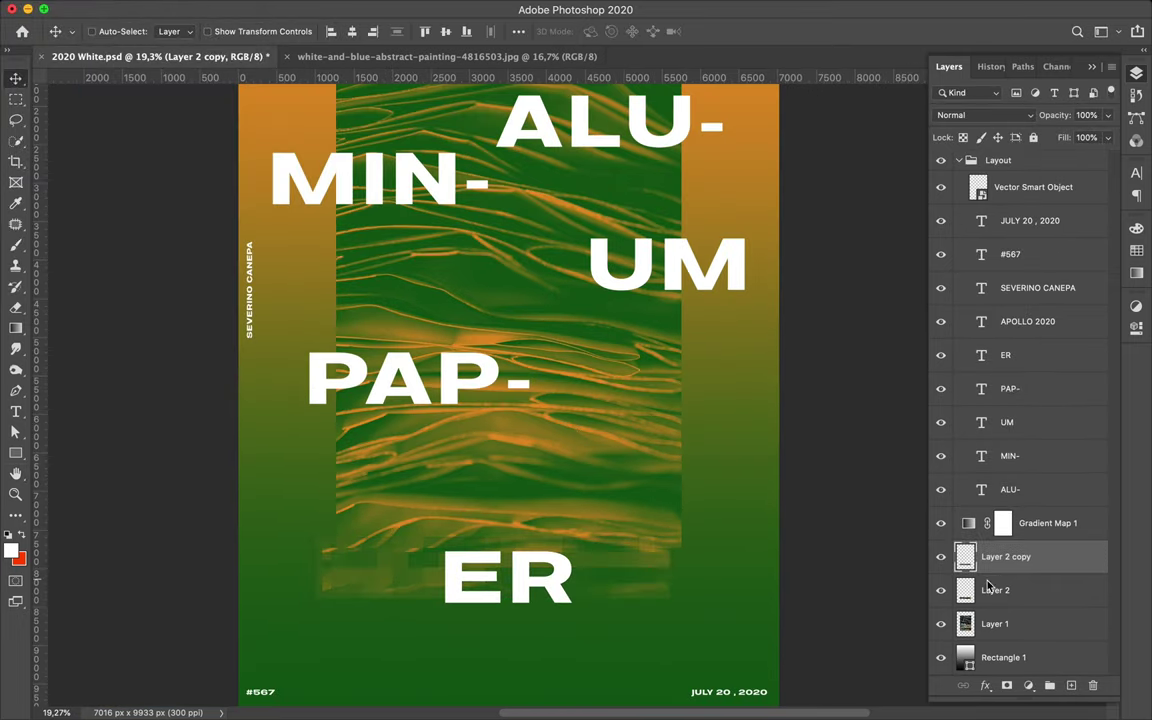
- Duplicate the mosaic strip, rotate the copy 90° and place it vertically left of the image
{"action": "left_click_drag", "start_coordinate": [669, 532], "coordinate": [477, 276]}
{"action": "key", "text": "ctrl+t"}
{"action": "left_click_drag", "start_coordinate": [585, 250], "coordinate": [455, 120]}
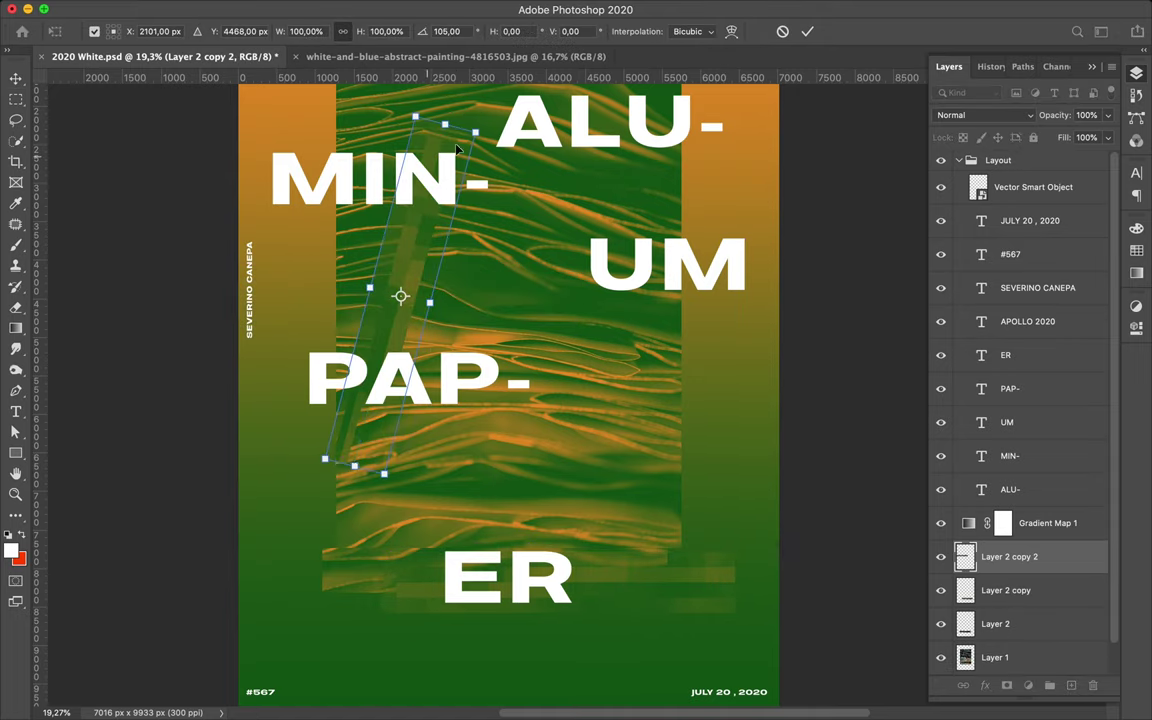
{"action": "key", "text": "super+z"}
{"action": "key", "text": "Return"}
{"action": "left_click_drag", "start_coordinate": [408, 262], "coordinate": [330, 260]}
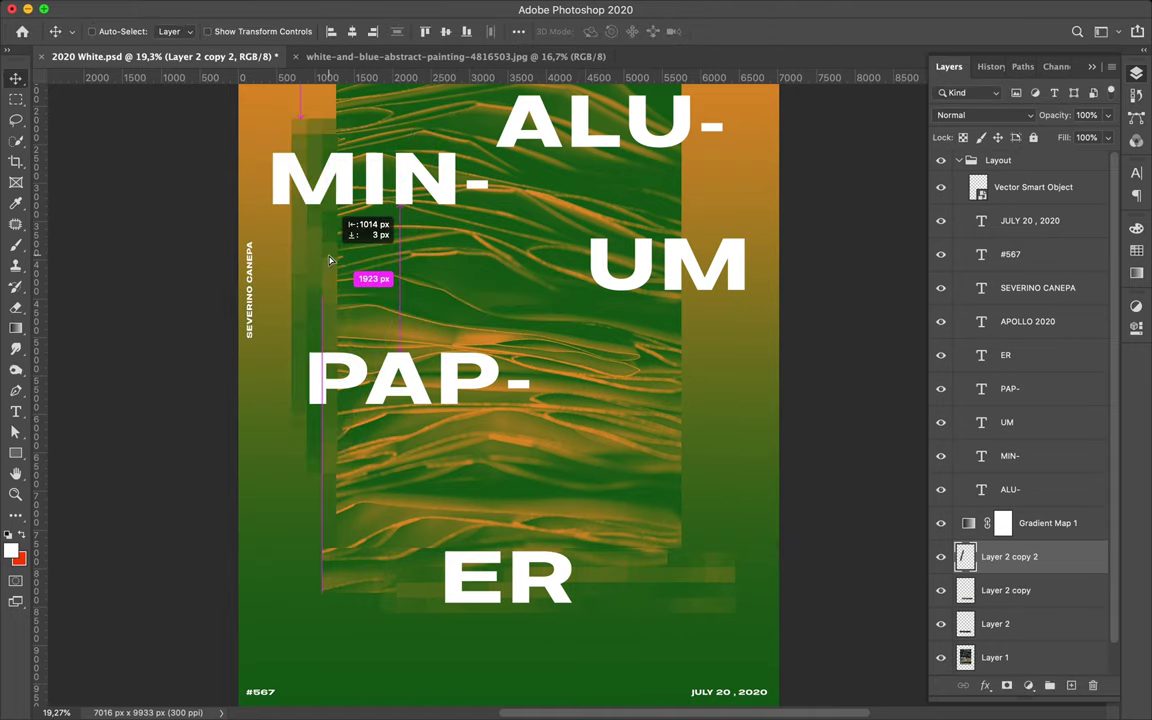
- Switch to the Rectangle tool and bring up its stroke colour choices
{"action": "scroll", "coordinate": [330, 260], "scroll_direction": "up", "scroll_amount": 3}
{"action": "scroll", "coordinate": [330, 260], "scroll_direction": "down", "scroll_amount": 3}
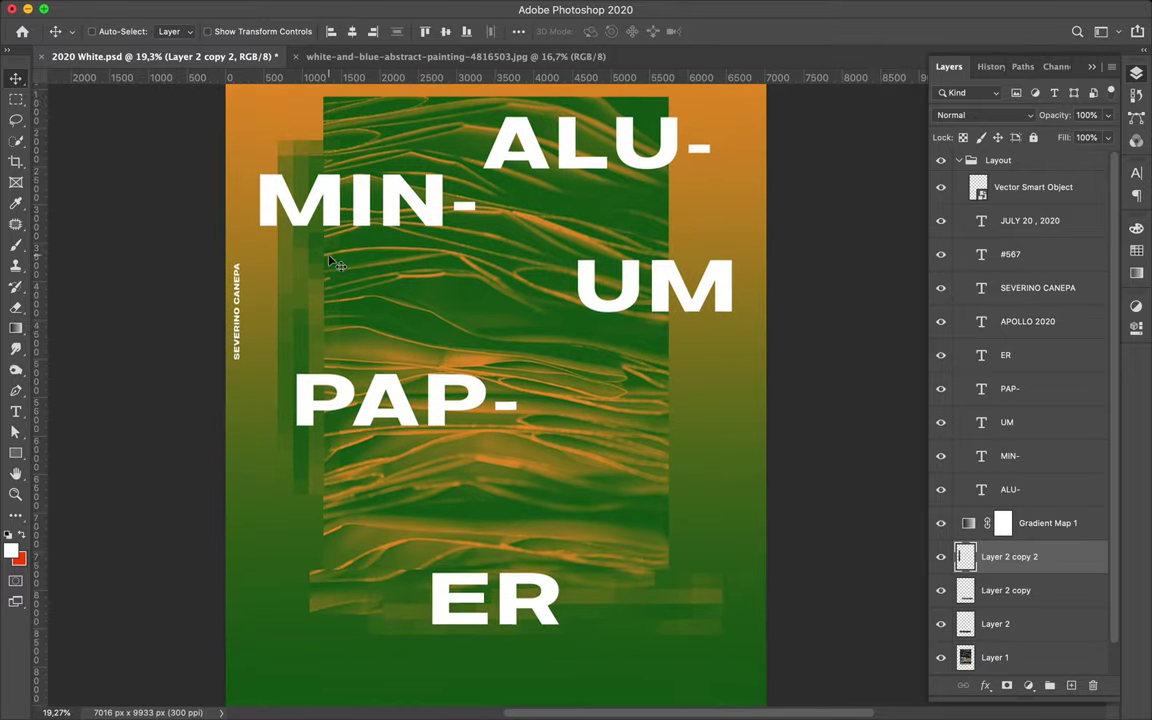
{"action": "scroll", "coordinate": [330, 260], "scroll_direction": "down", "scroll_amount": 2}
{"action": "scroll", "coordinate": [538, 388], "scroll_direction": "down", "scroll_amount": 2}
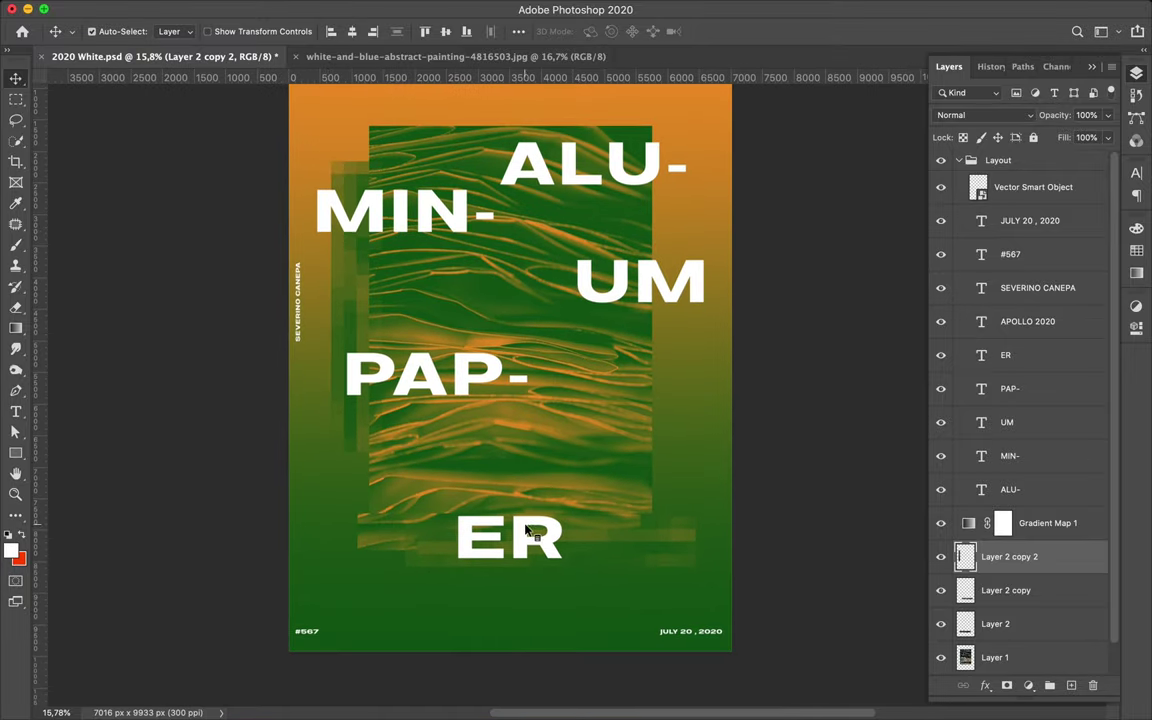
{"action": "scroll", "coordinate": [527, 530], "scroll_direction": "up", "scroll_amount": 3}
{"action": "scroll", "coordinate": [589, 442], "scroll_direction": "down", "scroll_amount": 2}
{"action": "key", "text": "u"}
{"action": "left_click", "coordinate": [236, 32]}
- Draw a tall white, stroke-less rectangle beside UM in Difference mode above Gradient Map 1
{"action": "left_click", "coordinate": [139, 63]}
{"action": "left_click", "coordinate": [177, 32]}
{"action": "left_click", "coordinate": [177, 117]}
{"action": "left_click", "coordinate": [1137, 75]}
{"action": "left_click", "coordinate": [985, 115]}
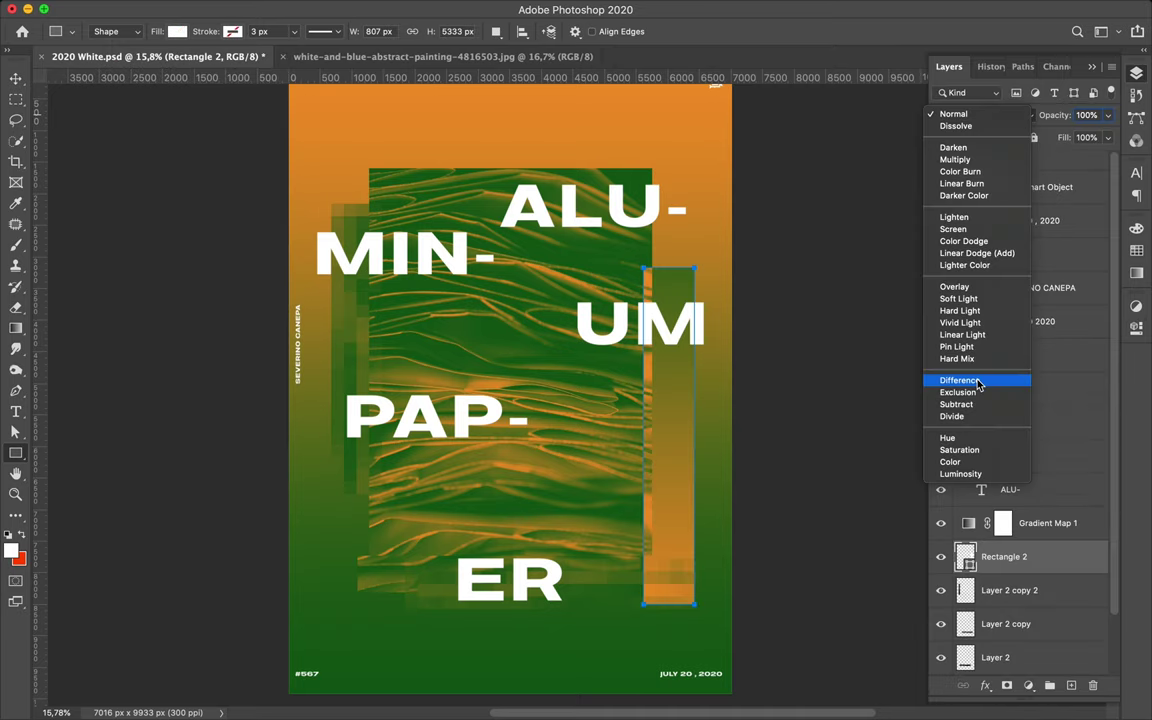
{"action": "left_click", "coordinate": [972, 378]}
{"action": "left_click_drag", "start_coordinate": [1010, 556], "coordinate": [1010, 522]}
- Move the bar to the right edge, stretch it to full poster height, and sample blue as foreground
{"action": "key", "text": "v"}
{"action": "left_click_drag", "start_coordinate": [680, 435], "coordinate": [703, 374]}
{"action": "left_click", "coordinate": [985, 115]}
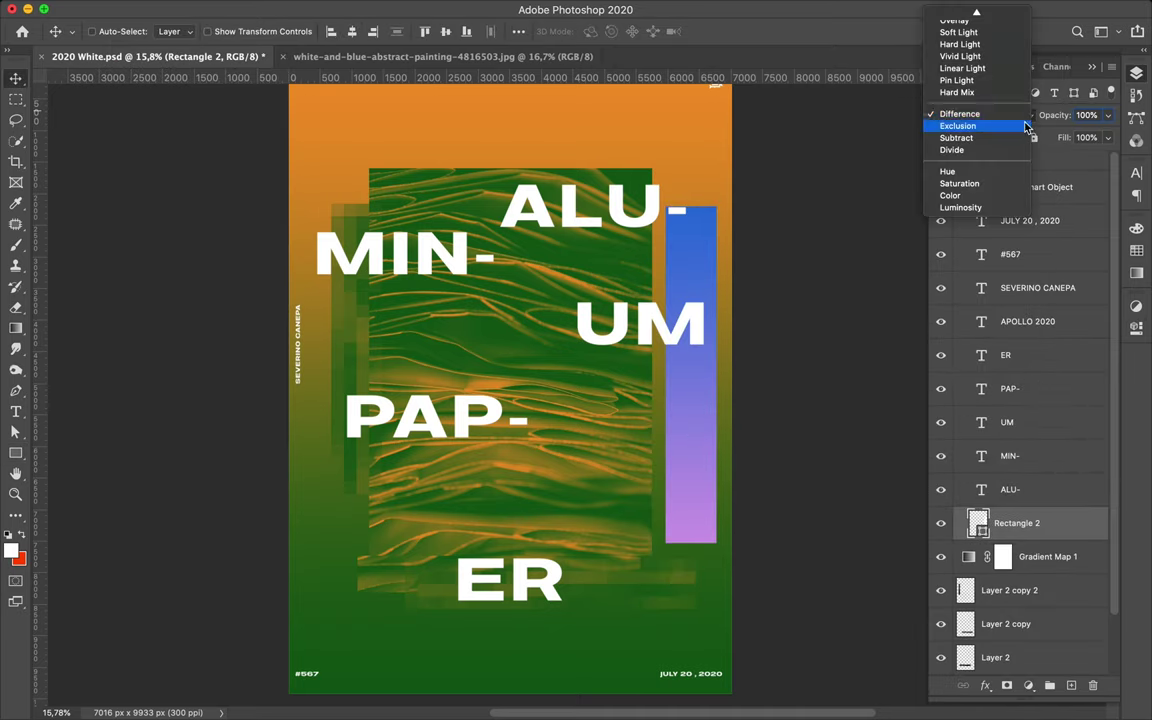
{"action": "key", "text": "ctrl+t"}
{"action": "left_click_drag", "start_coordinate": [690, 207], "coordinate": [690, 113]}
{"action": "left_click_drag", "start_coordinate": [690, 543], "coordinate": [690, 694]}
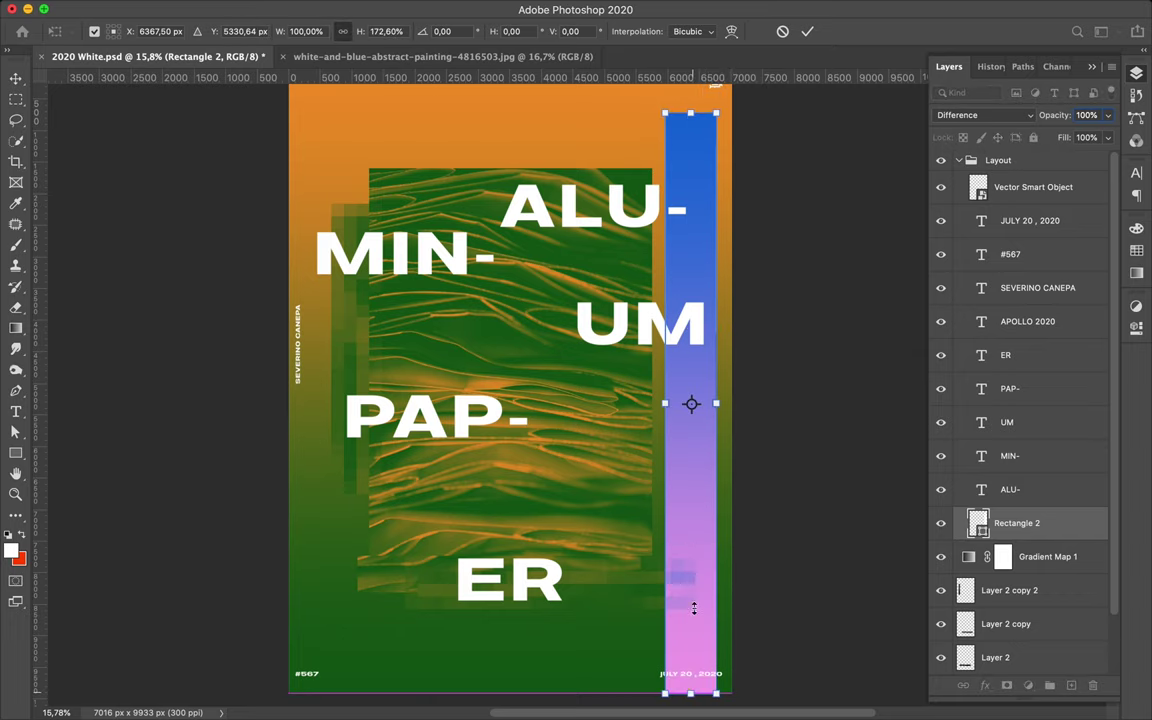
{"action": "key", "text": "Return"}
{"action": "key", "text": "i"}
{"action": "left_click", "coordinate": [692, 120]}
{"action": "key", "text": "v"}
- Convert the bar for smart filters and apply Pixelate > Mosaic to it twice
{"action": "left_click", "coordinate": [373, 8]}
{"action": "left_click", "coordinate": [655, 285]}
{"action": "left_click", "coordinate": [702, 249]}
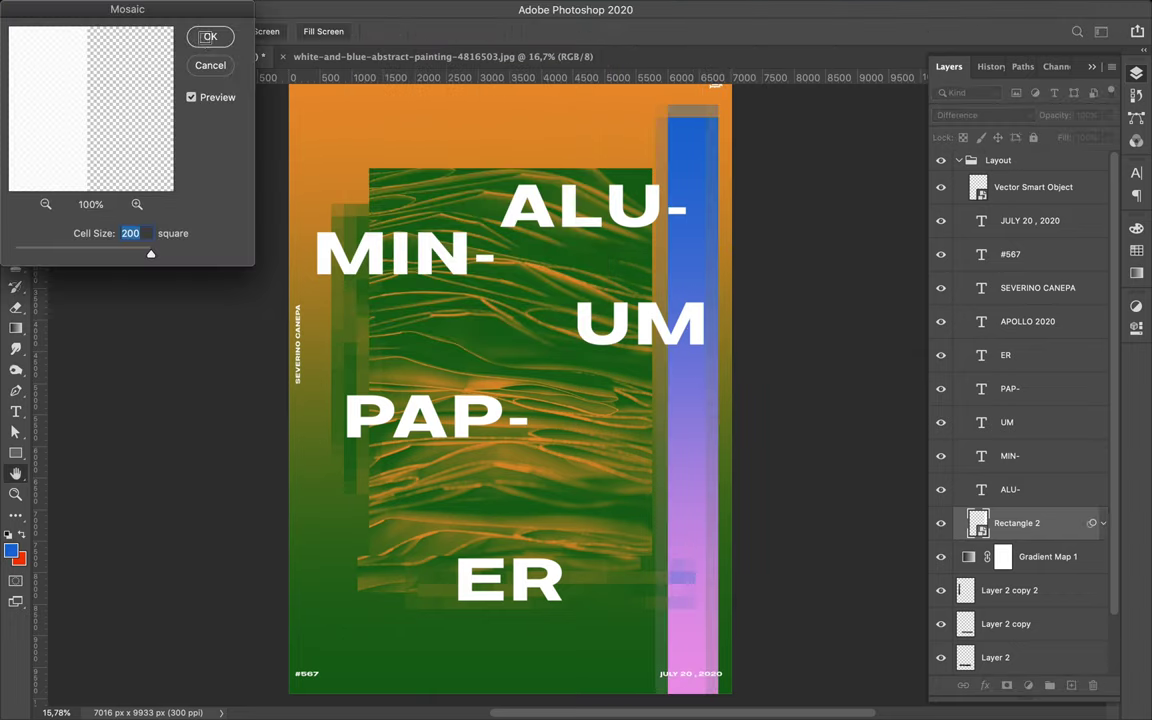
{"action": "key", "text": "Return"}
{"action": "left_click", "coordinate": [373, 8]}
{"action": "left_click", "coordinate": [368, 30]}
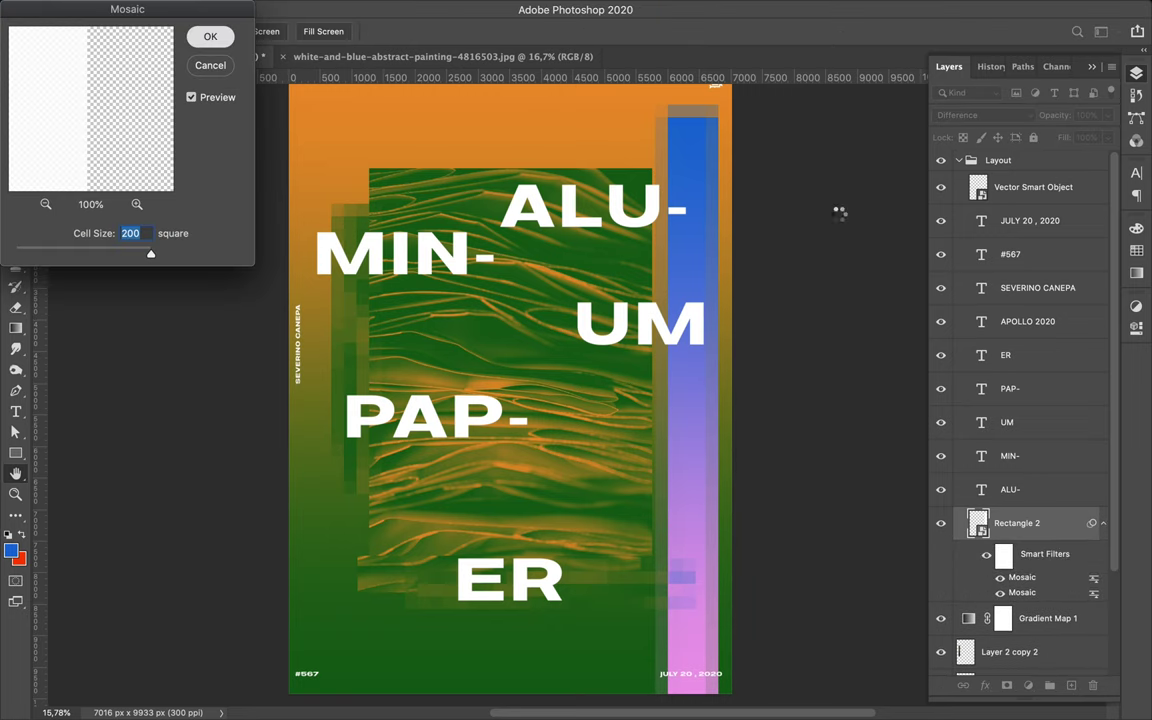
{"action": "key", "text": "Return"}
- Delete the tall bar and draw a small thin rectangle beside ALU-
{"action": "key", "text": "ctrl+j"}
{"action": "key", "text": "Delete"}
{"action": "mouse_move", "coordinate": [631, 278]}
{"action": "left_mouse_down"}
{"action": "mouse_move", "coordinate": [698, 392]}
{"action": "mouse_move", "coordinate": [700, 330]}
{"action": "left_mouse_up"}
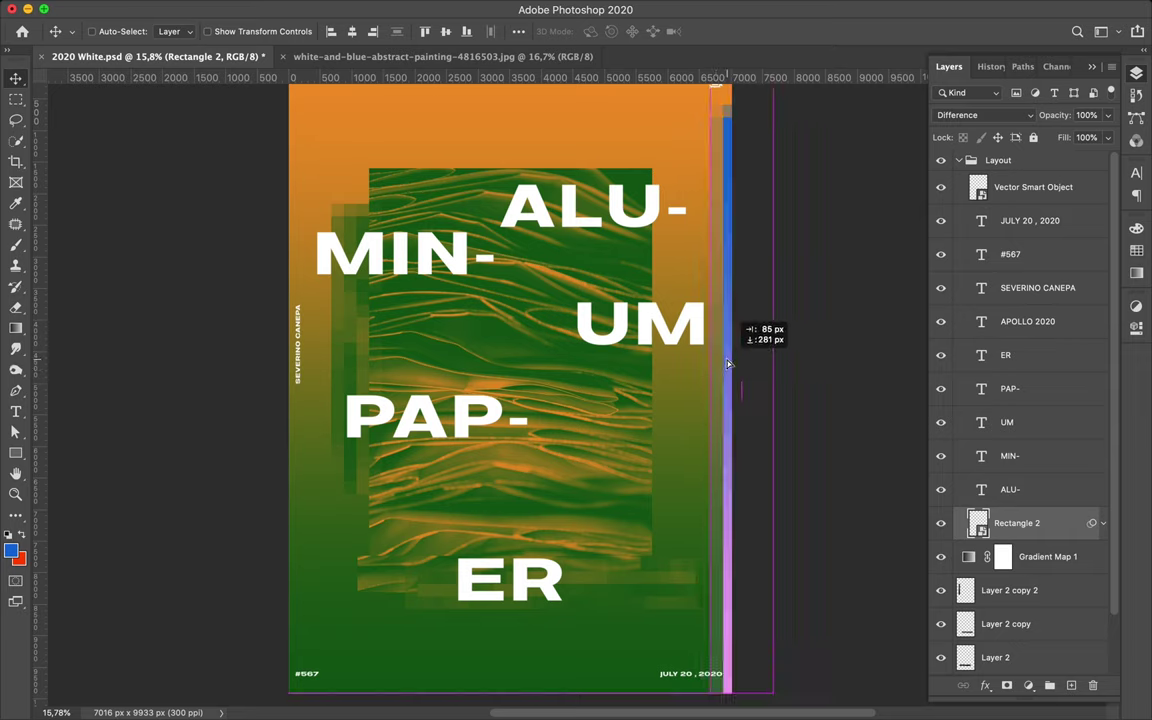
{"action": "key", "text": "Delete"}
{"action": "key", "text": "u"}
{"action": "left_click_drag", "start_coordinate": [645, 255], "coordinate": [647, 272]}
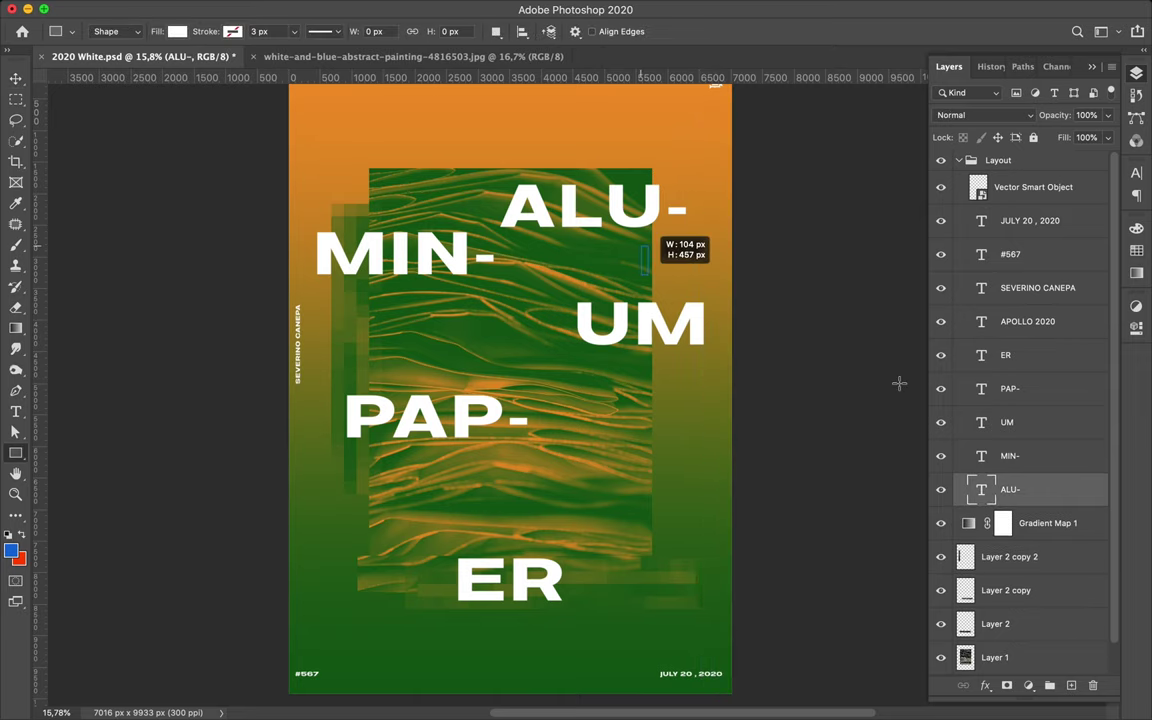
- Apply the Mosaic filter to the small rectangle and set its blend mode to Difference
{"action": "key", "text": "a"}
{"action": "left_click", "coordinate": [985, 115]}
{"action": "key", "text": "Escape"}
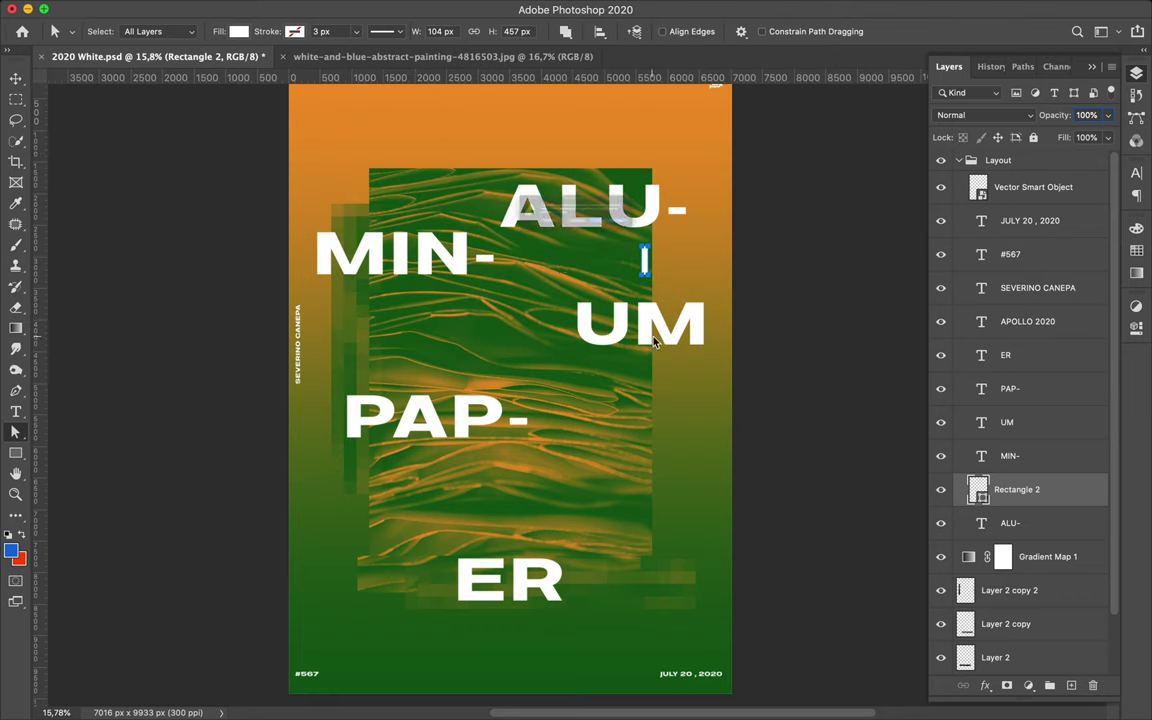
{"action": "key", "text": "super+alt+f"}
{"action": "left_click", "coordinate": [210, 36]}
{"action": "left_click", "coordinate": [985, 115]}
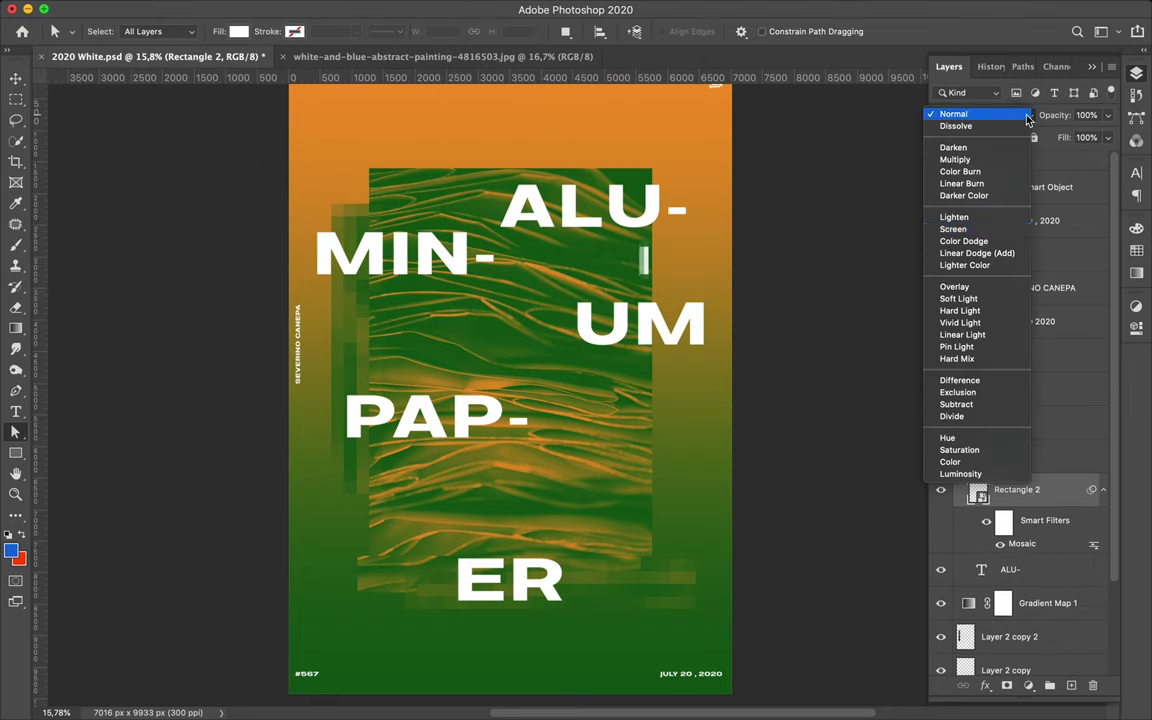
{"action": "left_click", "coordinate": [960, 378]}
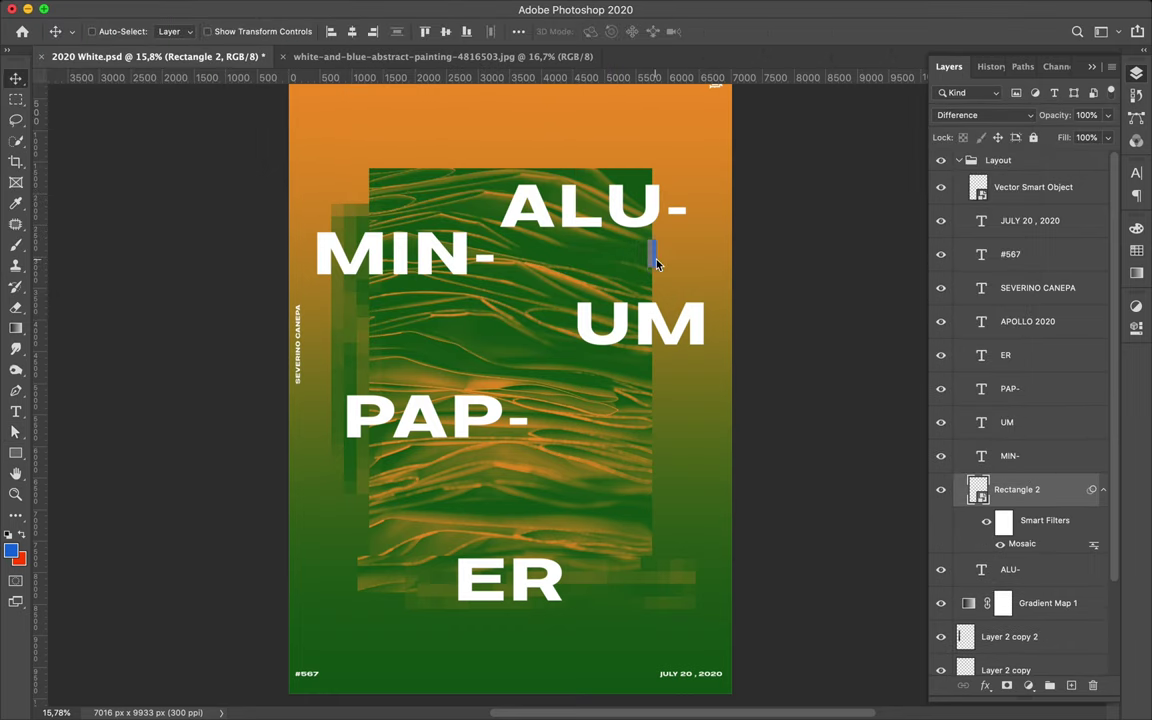
- Alt-drag a copy of the small bar near PAP- and ER, then rasterize the rectangle layers
{"action": "mouse_move", "coordinate": [657, 263]}
{"action": "left_mouse_down"}
{"action": "mouse_move", "coordinate": [410, 475]}
{"action": "mouse_move", "coordinate": [387, 597]}
{"action": "mouse_move", "coordinate": [425, 125]}
{"action": "mouse_move", "coordinate": [411, 158]}
{"action": "mouse_move", "coordinate": [293, 170]}
{"action": "left_mouse_up"}
{"action": "scroll", "coordinate": [1090, 300], "scroll_direction": "down", "scroll_amount": 3}
{"action": "left_click", "coordinate": [1103, 329]}
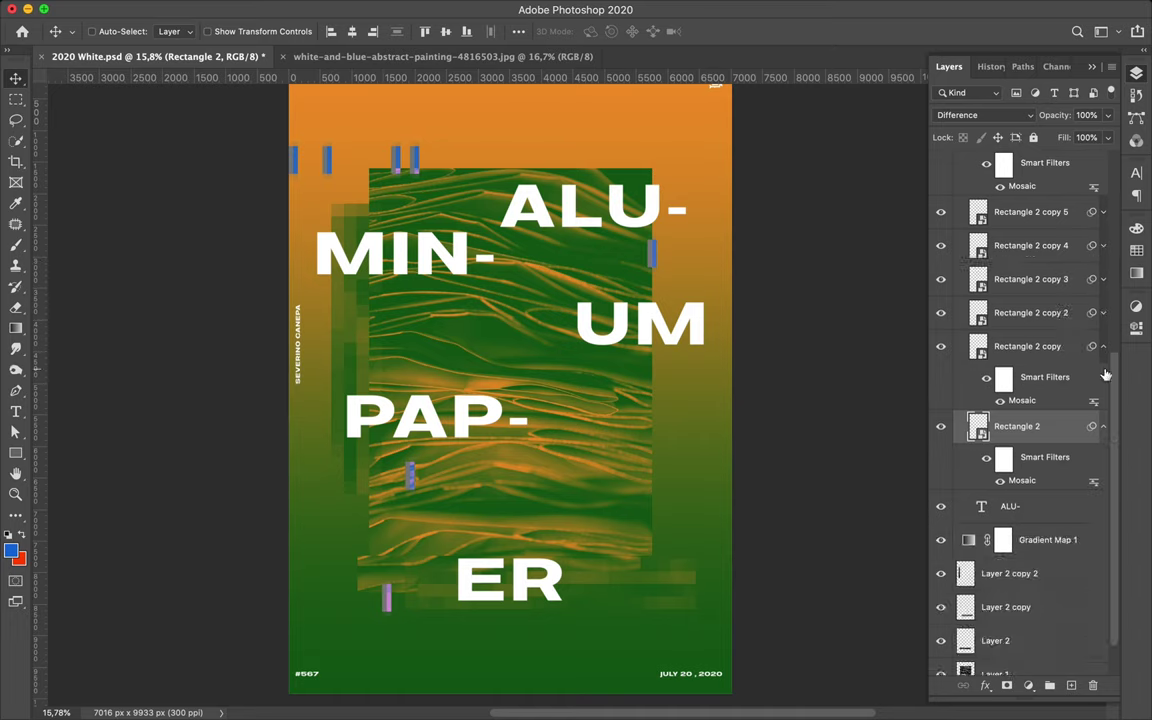
{"action": "left_click", "coordinate": [1075, 349]}
{"action": "scroll", "coordinate": [1067, 383], "scroll_direction": "up", "scroll_amount": 2}
{"action": "right_click", "coordinate": [1075, 288]}
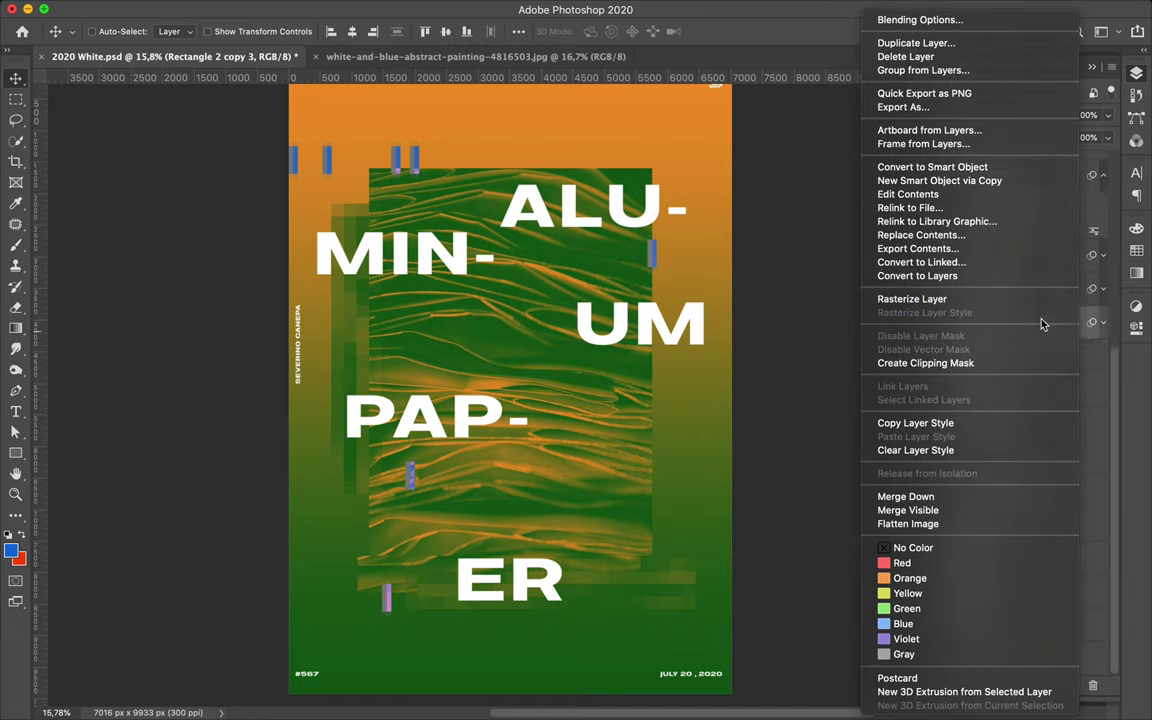
{"action": "left_click", "coordinate": [928, 300]}
- Place more small bar copies around ALU- and the right side of the poster
{"action": "left_click_drag", "start_coordinate": [651, 252], "coordinate": [562, 254]}
{"action": "mouse_move", "coordinate": [410, 475]}
{"action": "left_mouse_down"}
{"action": "mouse_move", "coordinate": [709, 485]}
{"action": "mouse_move", "coordinate": [329, 609]}
{"action": "mouse_move", "coordinate": [345, 605]}
{"action": "left_mouse_up"}
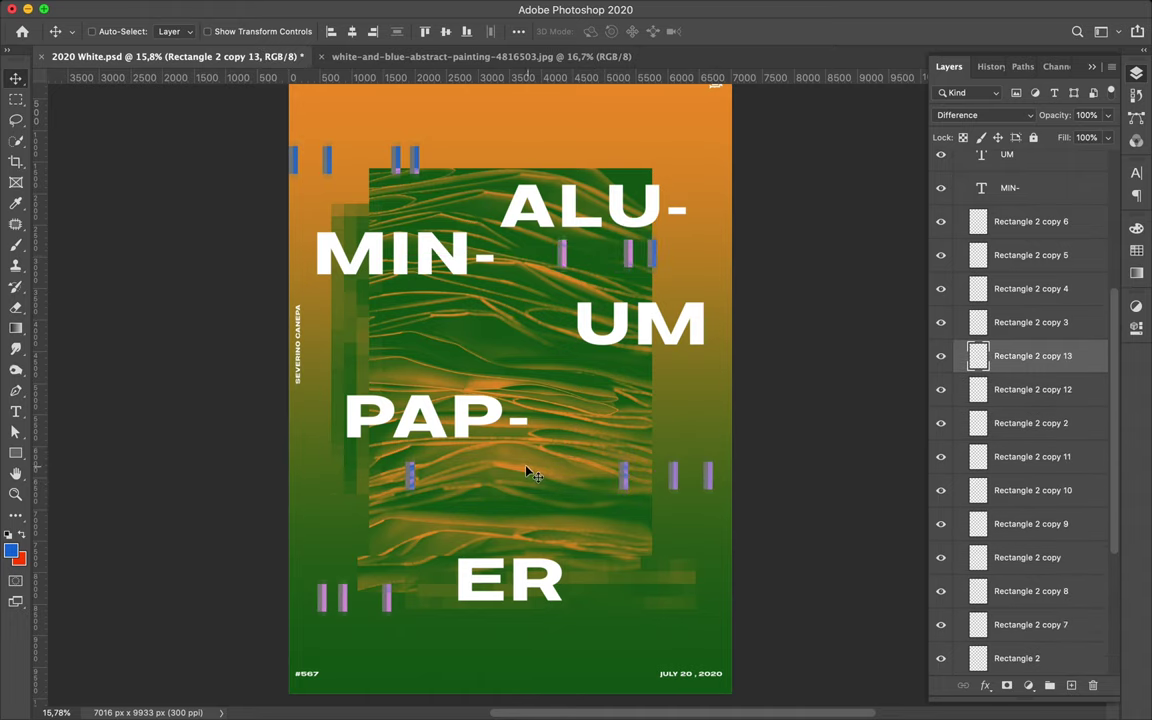
{"action": "key", "text": "u"}
{"action": "key", "text": "F7"}
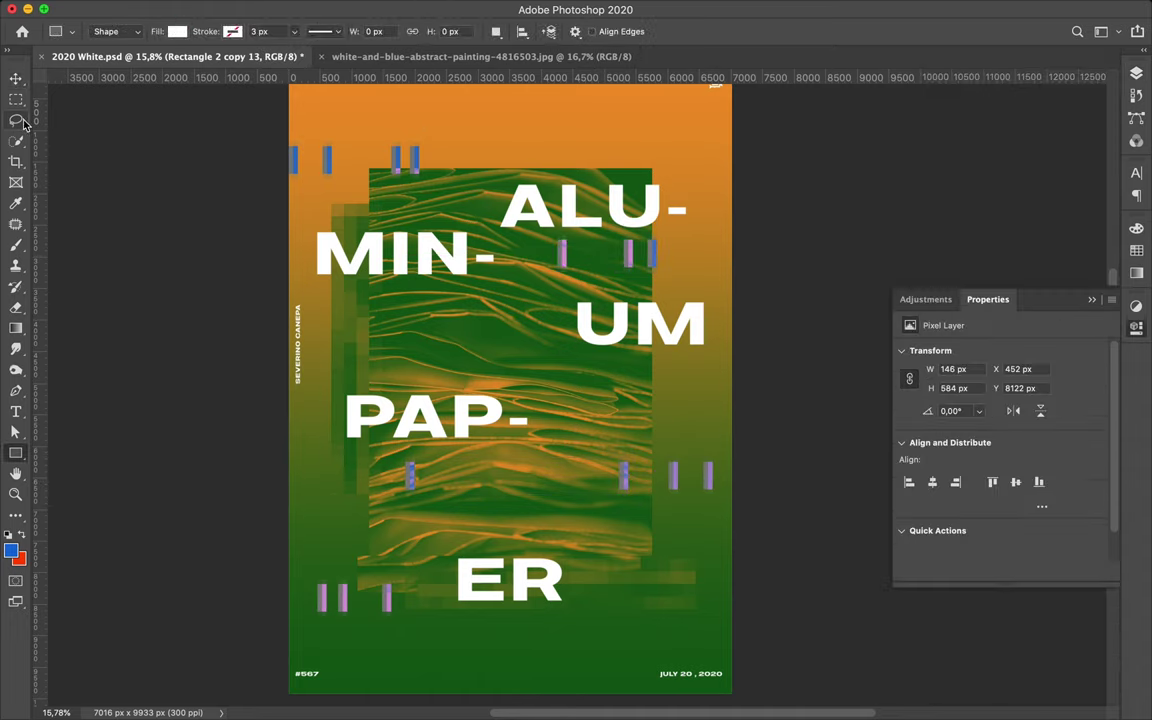
- Draw a circle near ALU-, blend it with Difference and move it right and down the layer stack
{"action": "right_click", "coordinate": [15, 453]}
{"action": "left_click", "coordinate": [70, 437]}
{"action": "left_click_drag", "start_coordinate": [574, 149], "coordinate": [625, 201]}
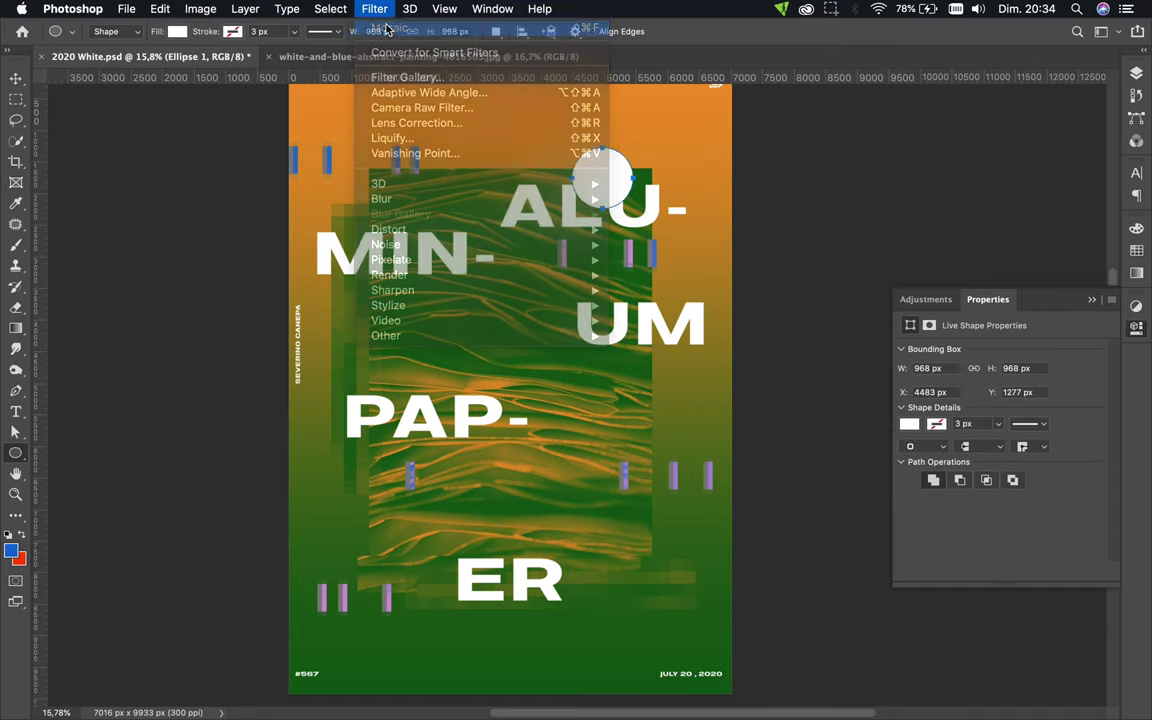
{"action": "key", "text": "v"}
{"action": "left_click", "coordinate": [985, 115]}
{"action": "left_click", "coordinate": [985, 380]}
{"action": "left_click_drag", "start_coordinate": [605, 180], "coordinate": [657, 166]}
{"action": "mouse_move", "coordinate": [1010, 355]}
{"action": "left_mouse_down"}
{"action": "mouse_move", "coordinate": [1036, 680]}
{"action": "mouse_move", "coordinate": [1000, 595]}
{"action": "left_mouse_up"}
- Shrink the circle to about half size at the textured panel's top-right corner
{"action": "key", "text": "ctrl+t"}
{"action": "mouse_move", "coordinate": [622, 136]}
{"action": "left_mouse_down"}
{"action": "mouse_move", "coordinate": [641, 171]}
{"action": "mouse_move", "coordinate": [657, 160]}
{"action": "left_mouse_up"}
{"action": "key", "text": "Return"}
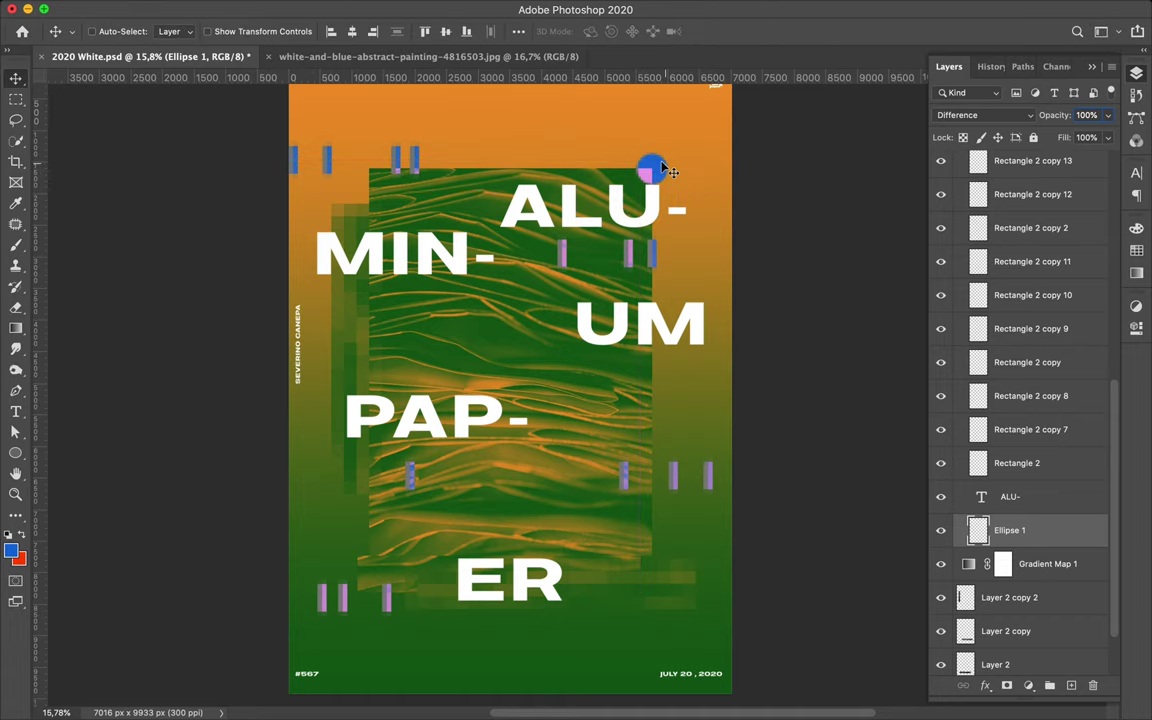
{"action": "scroll", "coordinate": [680, 280], "scroll_direction": "left", "scroll_amount": 3}
{"action": "scroll", "coordinate": [680, 280], "scroll_direction": "up", "scroll_amount": 1}
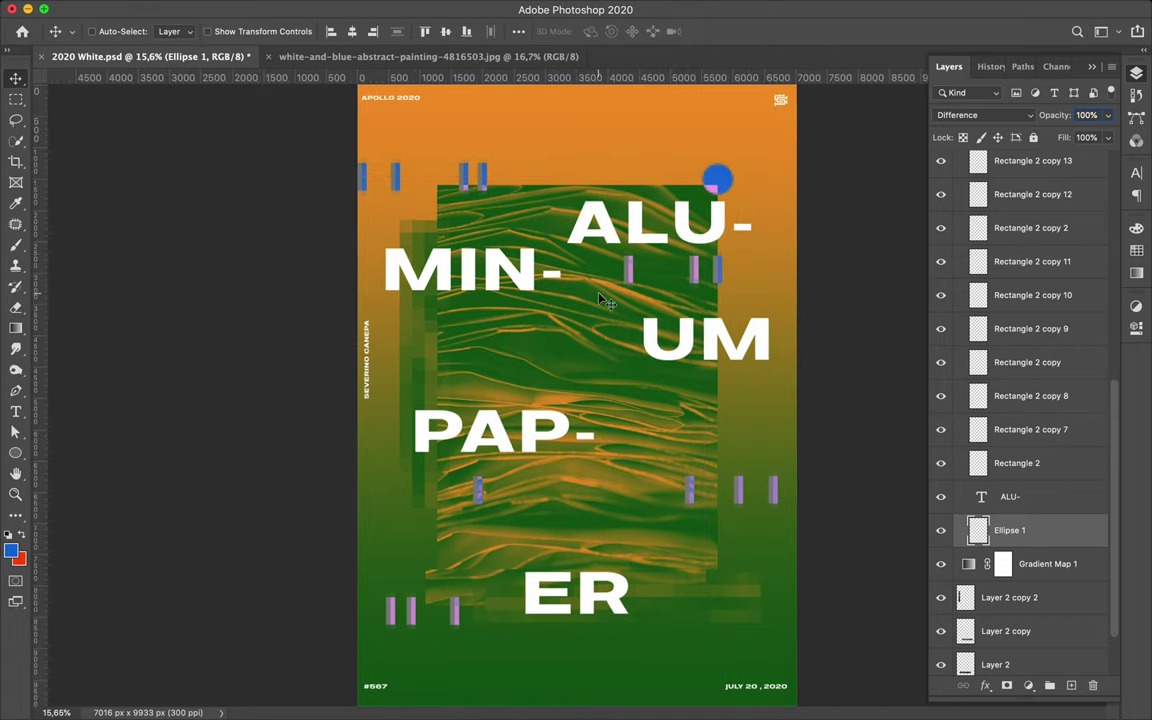
- Set up the Ellipse shape tool's fill and stroke for a new shape
{"action": "key", "text": "u"}
{"action": "left_click", "coordinate": [177, 31]}
{"action": "left_click", "coordinate": [232, 31]}
- Draw a large circle on the poster with a 63 px stroke
{"action": "mouse_move", "coordinate": [480, 360]}
{"action": "left_mouse_down"}
{"action": "mouse_move", "coordinate": [740, 620]}
{"action": "mouse_move", "coordinate": [671, 620]}
{"action": "left_mouse_up"}
{"action": "left_click", "coordinate": [275, 31]}
{"action": "double_click", "coordinate": [335, 31]}
{"action": "type", "text": "63"}
{"action": "key", "text": "Return"}
- Cut the circle to an arc, move it over the left side, and place Ellipse 2 below Gradient Map 1
{"action": "key", "text": "Delete"}
{"action": "key", "text": "v"}
{"action": "key", "text": "ctrl+t"}
{"action": "mouse_move", "coordinate": [419, 440]}
{"action": "left_mouse_down"}
{"action": "mouse_move", "coordinate": [418, 363]}
{"action": "mouse_move", "coordinate": [419, 376]}
{"action": "left_mouse_up"}
{"action": "key", "text": "Return"}
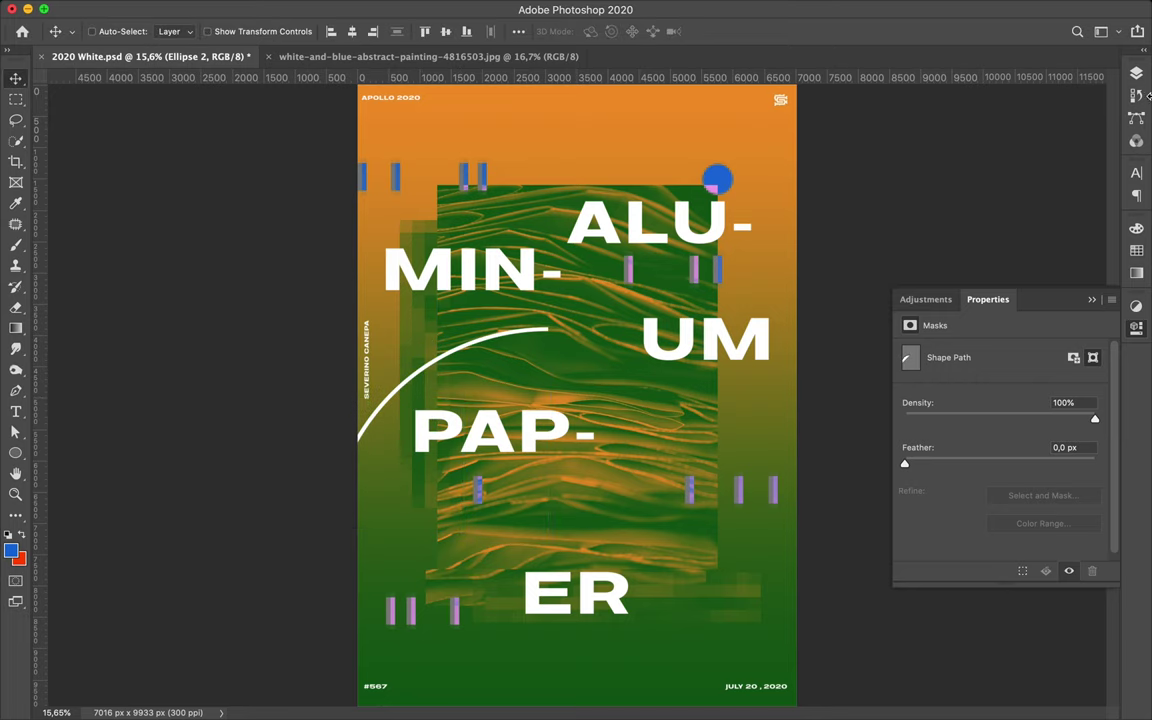
{"action": "left_click", "coordinate": [1136, 74]}
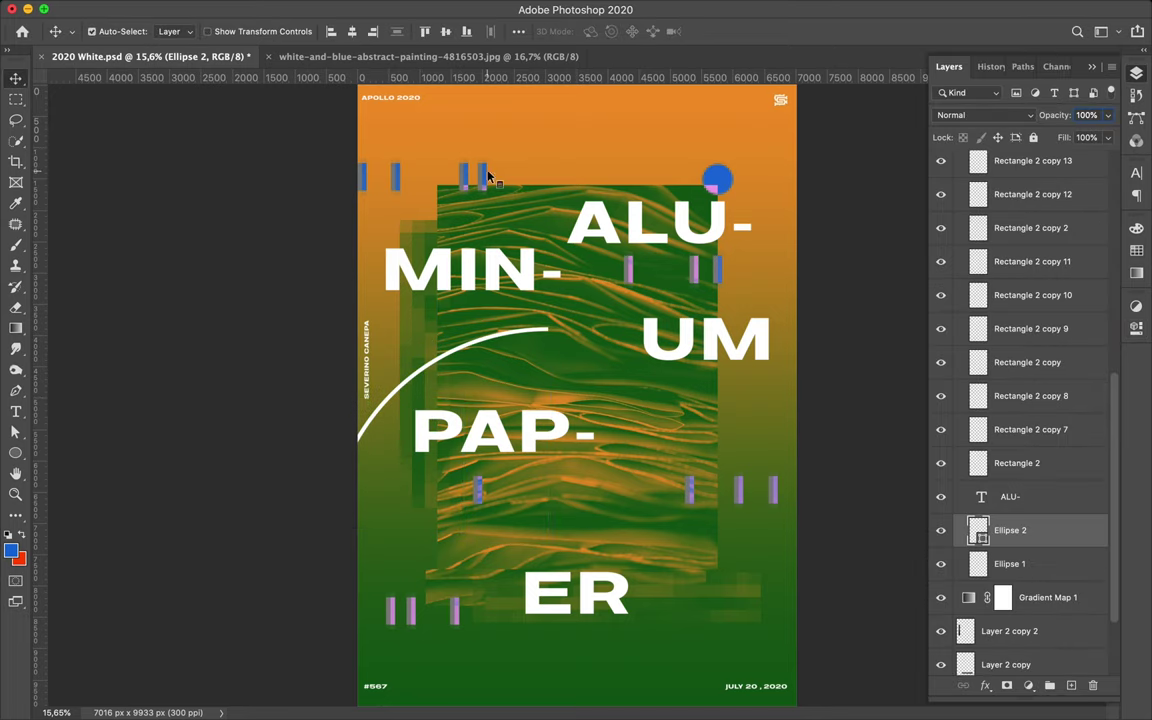
{"action": "left_click_drag", "start_coordinate": [1010, 568], "coordinate": [1000, 475]}
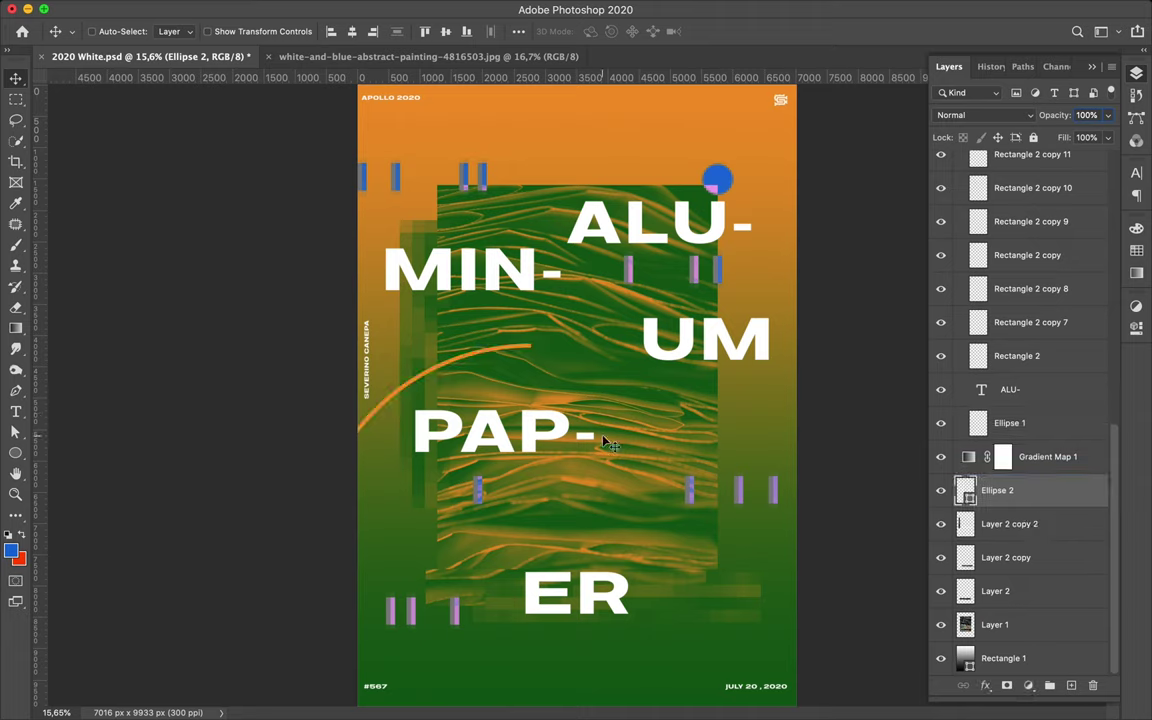
{"action": "left_click", "coordinate": [689, 490], "text": "ctrl"}
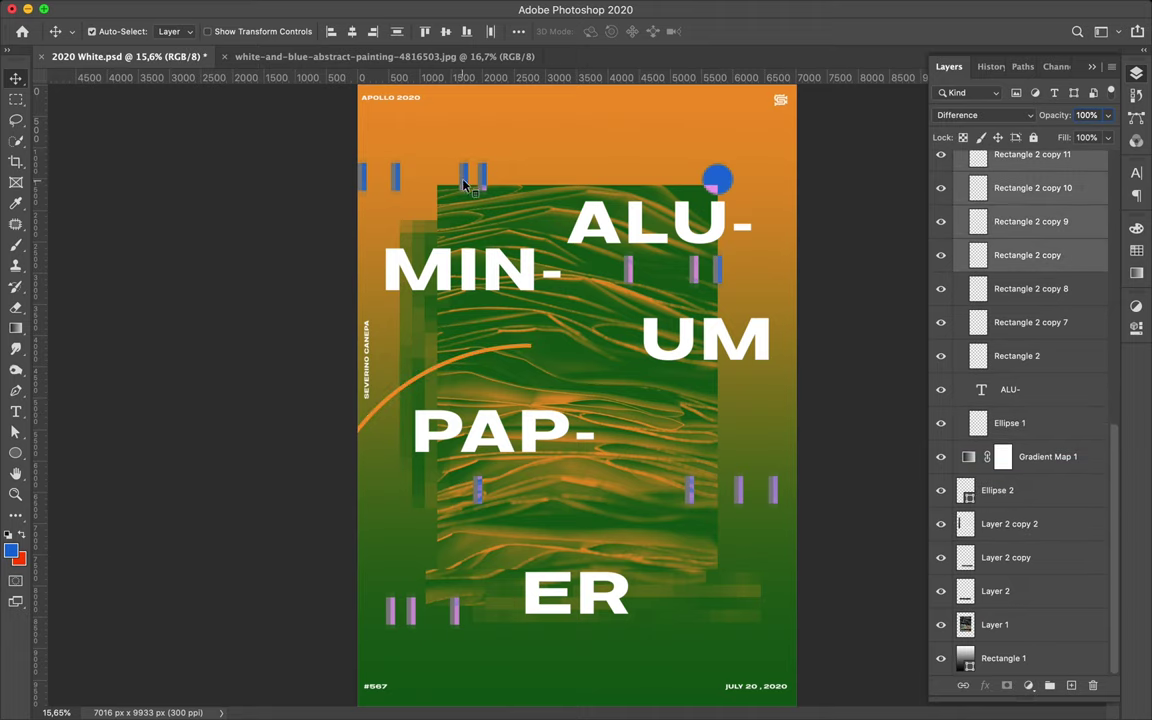
- Select several Rectangle 2 bar layers and scale them down together
{"action": "left_click", "coordinate": [1017, 356], "text": "shift"}
{"action": "key", "text": "ctrl+t"}
{"action": "left_click_drag", "start_coordinate": [566, 160], "coordinate": [570, 370]}
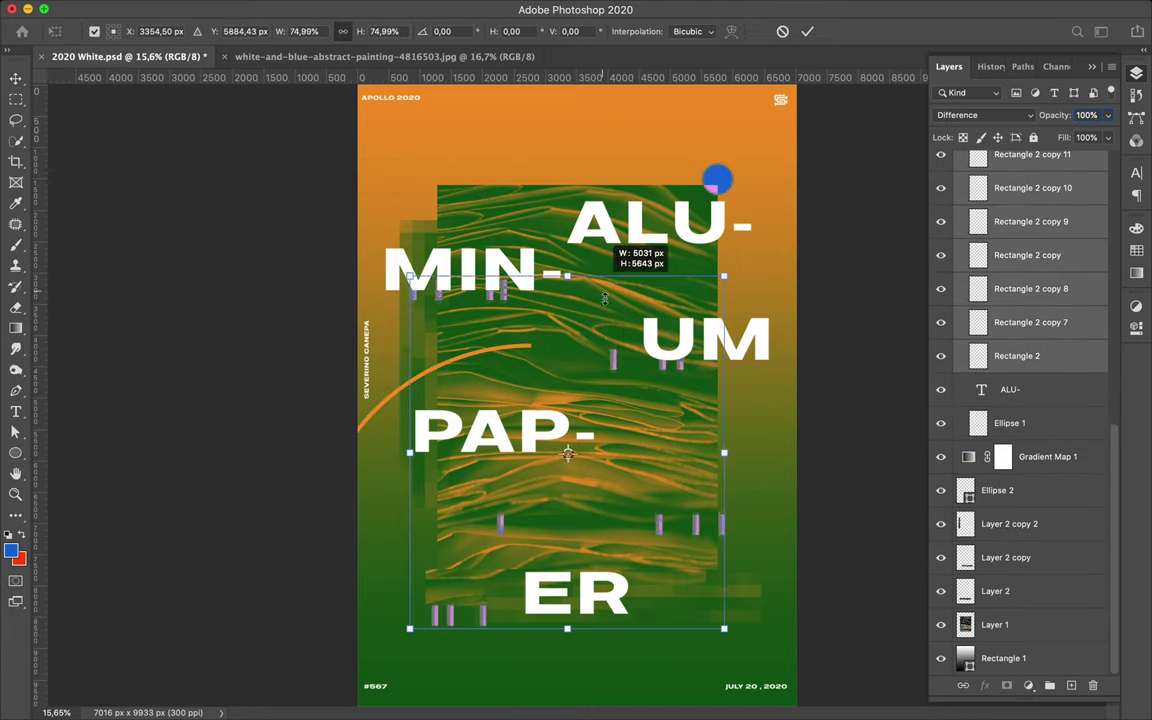
{"action": "key", "text": "Return"}
- Reposition bar groups near the panel top, beside MIN-, beside PAP- and below the panel
{"action": "left_click", "coordinate": [514, 395]}
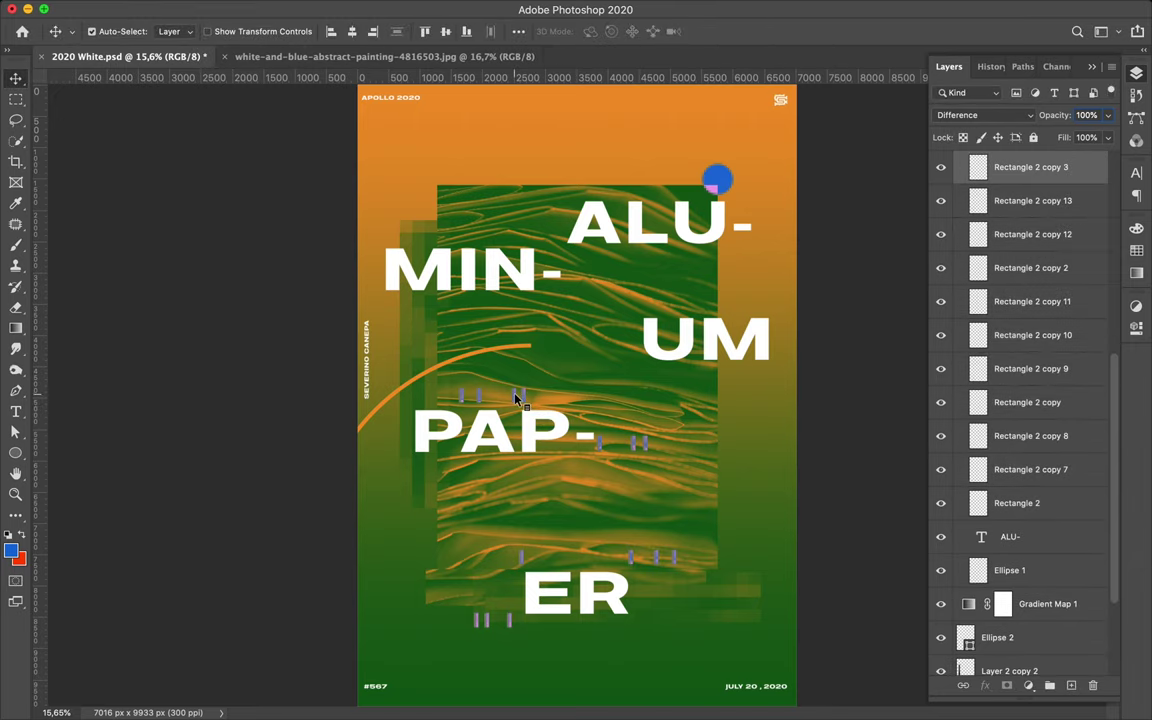
{"action": "left_click_drag", "start_coordinate": [463, 400], "coordinate": [440, 188]}
{"action": "left_click", "coordinate": [640, 440]}
{"action": "left_click_drag", "start_coordinate": [640, 440], "coordinate": [658, 301]}
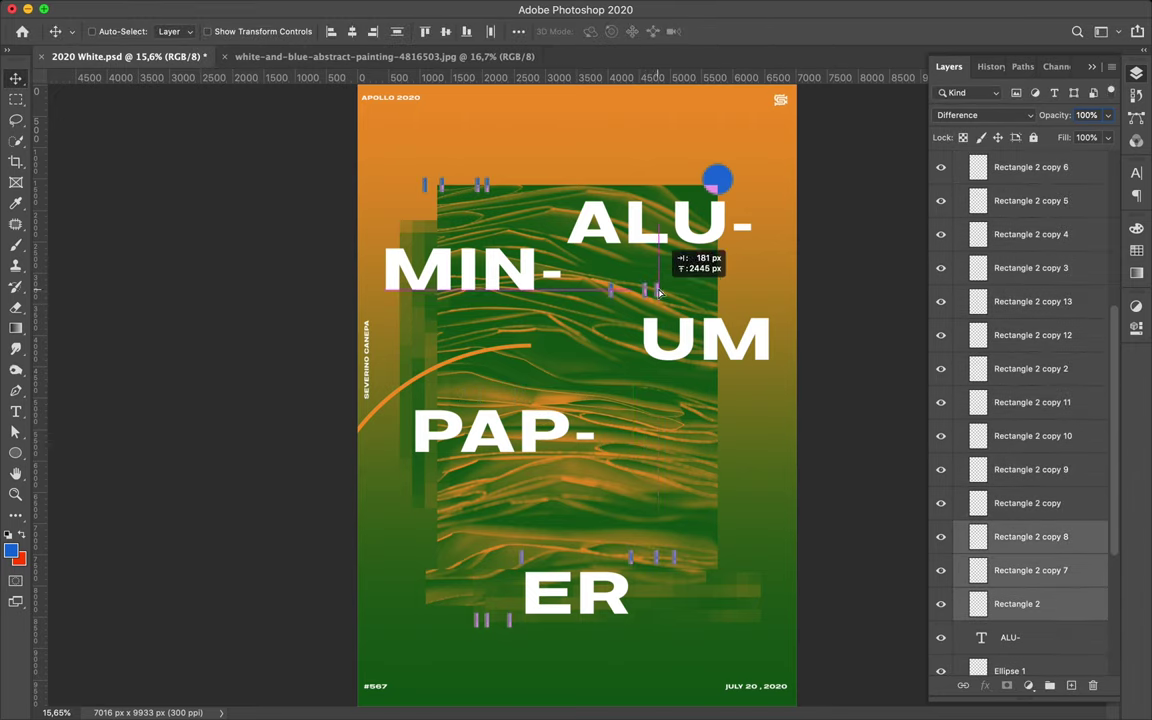
{"action": "left_click_drag", "start_coordinate": [658, 556], "coordinate": [771, 421]}
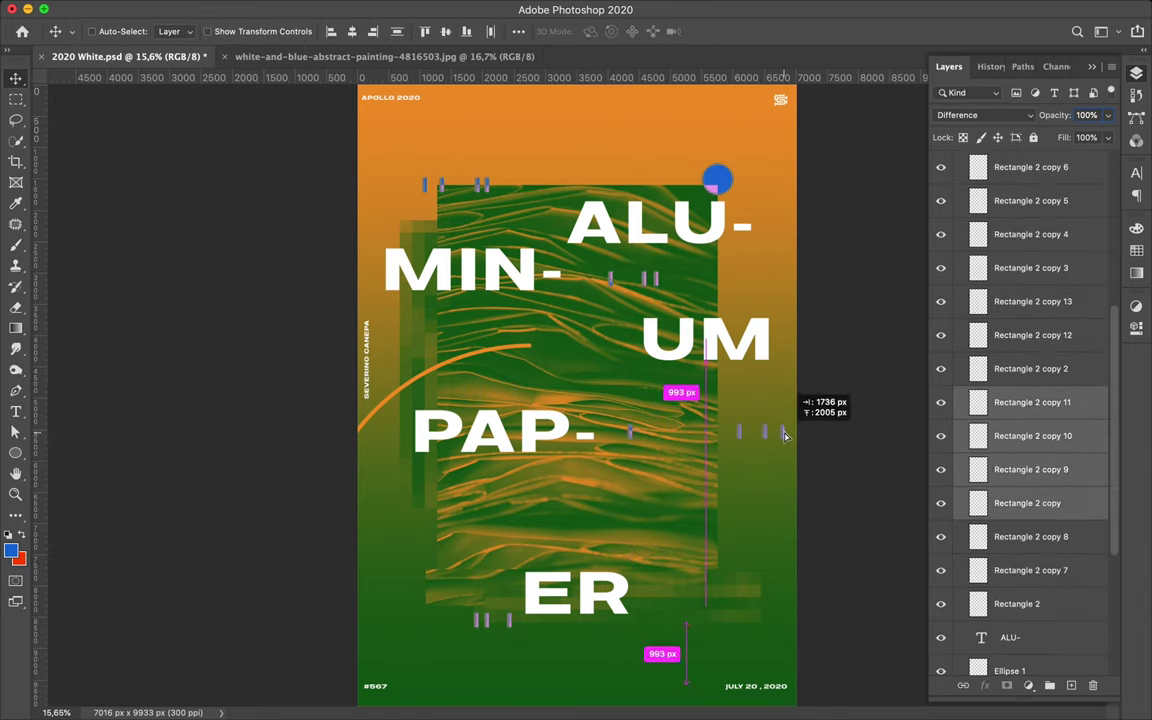
{"action": "left_click_drag", "start_coordinate": [466, 625], "coordinate": [420, 627]}
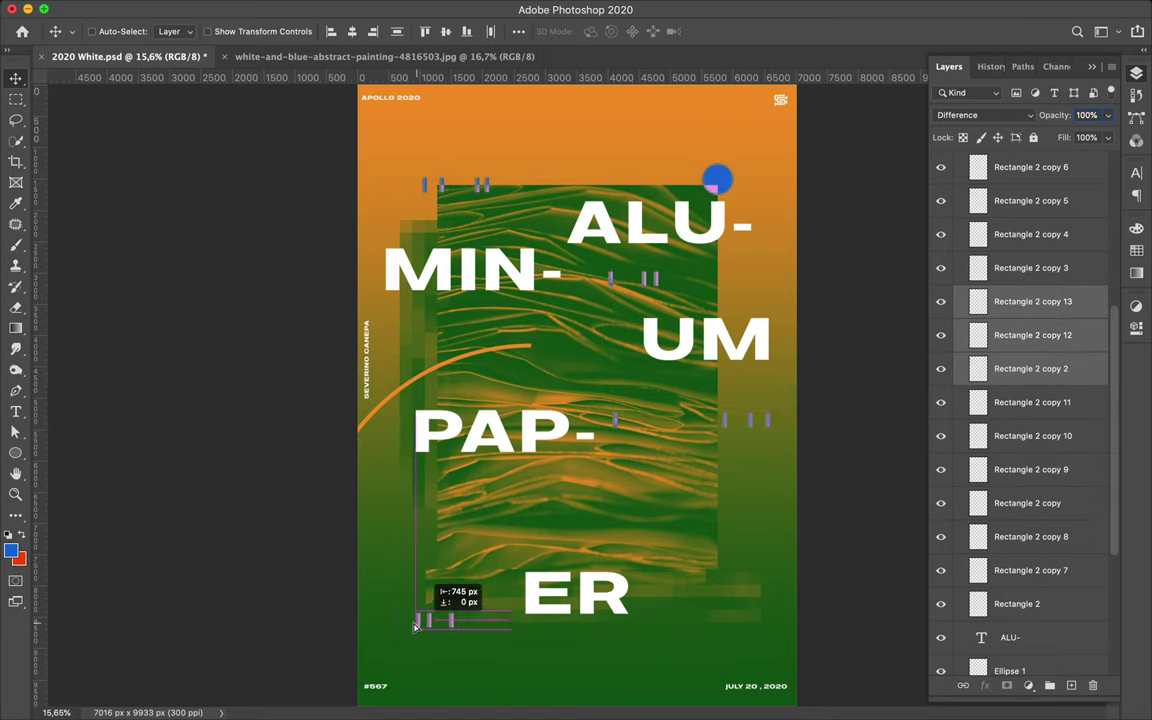
- Resize the blue circle Ellipse 1 smaller
{"action": "left_click", "coordinate": [724, 177]}
{"action": "key", "text": "ctrl+t"}
{"action": "key", "text": "Return"}
{"action": "mouse_move", "coordinate": [735, 197]}
{"action": "left_mouse_down"}
{"action": "mouse_move", "coordinate": [720, 197]}
{"action": "mouse_move", "coordinate": [780, 543]}
{"action": "left_mouse_up"}
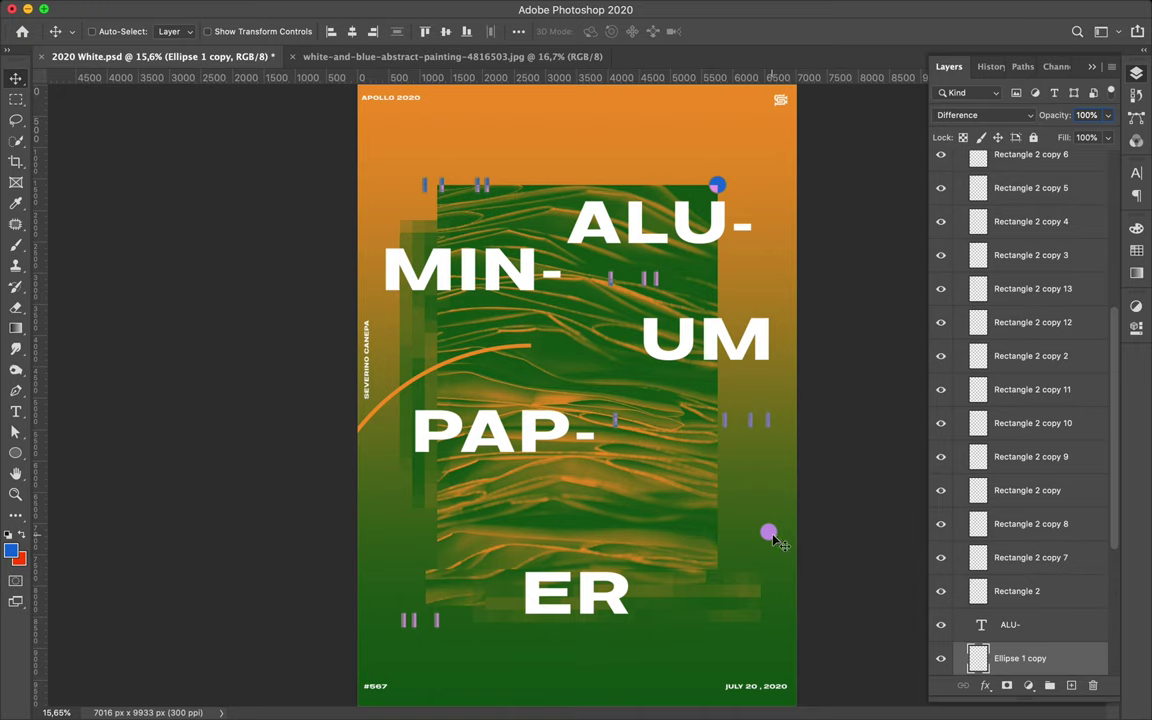
- Select and reposition individual small bars, adjusting the Rectangle 2 bar
{"action": "left_click", "coordinate": [482, 185], "text": "ctrl"}
{"action": "left_click", "coordinate": [441, 185], "text": "ctrl"}
{"action": "left_click_drag", "start_coordinate": [425, 185], "coordinate": [617, 272]}
{"action": "left_click", "coordinate": [648, 287], "text": "ctrl"}
{"action": "key", "text": "ctrl+t"}
{"action": "key", "text": "Return"}
- Delete the unwanted bar layers and tilt the remaining bar diagonally
{"action": "left_click", "coordinate": [612, 419], "text": "ctrl"}
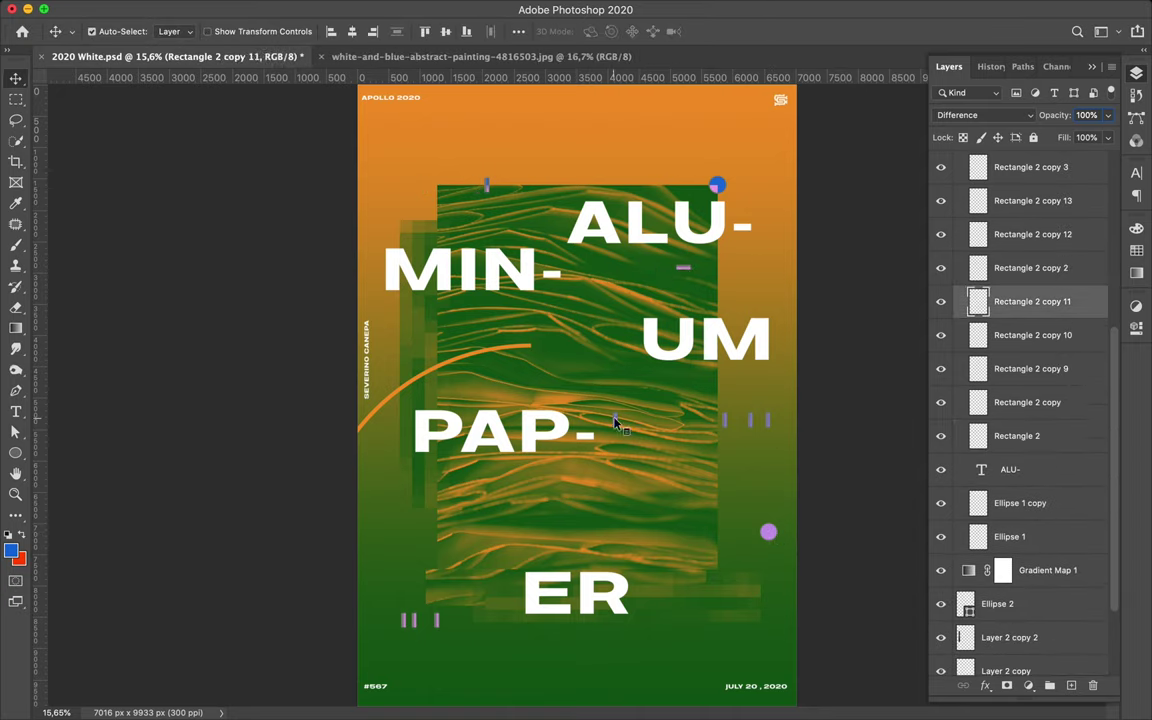
{"action": "key", "text": "Delete"}
{"action": "left_click", "coordinate": [746, 412], "text": "ctrl"}
{"action": "key", "text": "Delete"}
{"action": "key", "text": "Delete"}
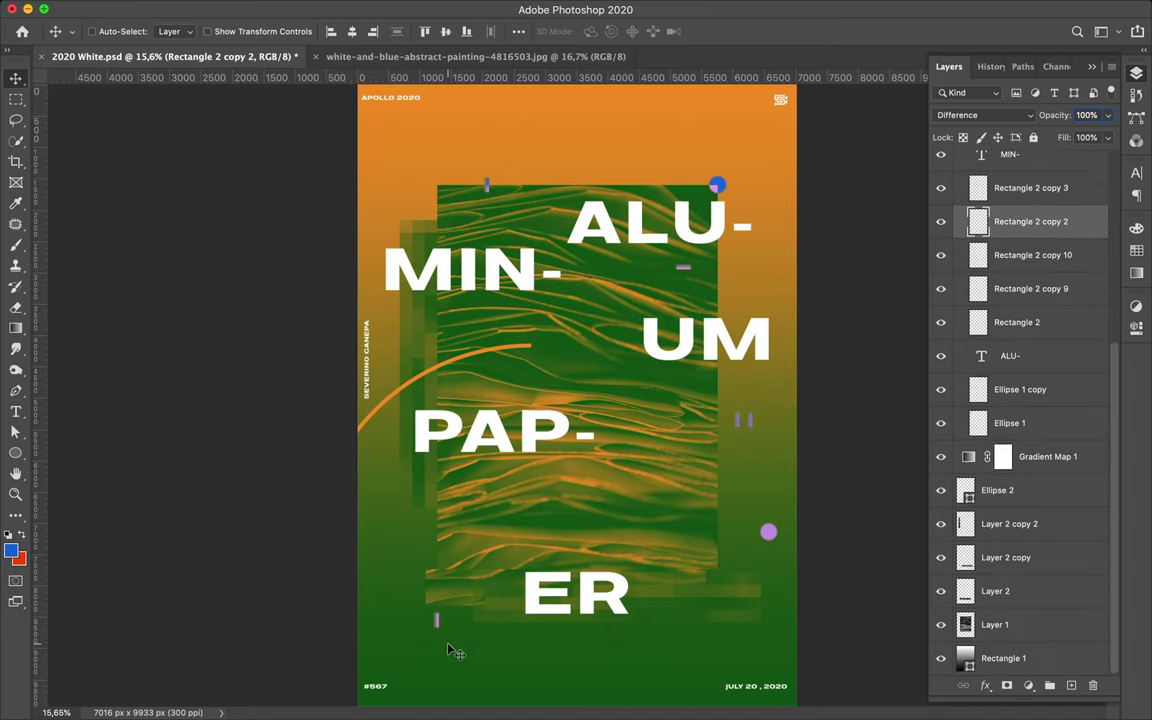
{"action": "key", "text": "ctrl+t"}
{"action": "left_click_drag", "start_coordinate": [437, 617], "coordinate": [753, 118]}
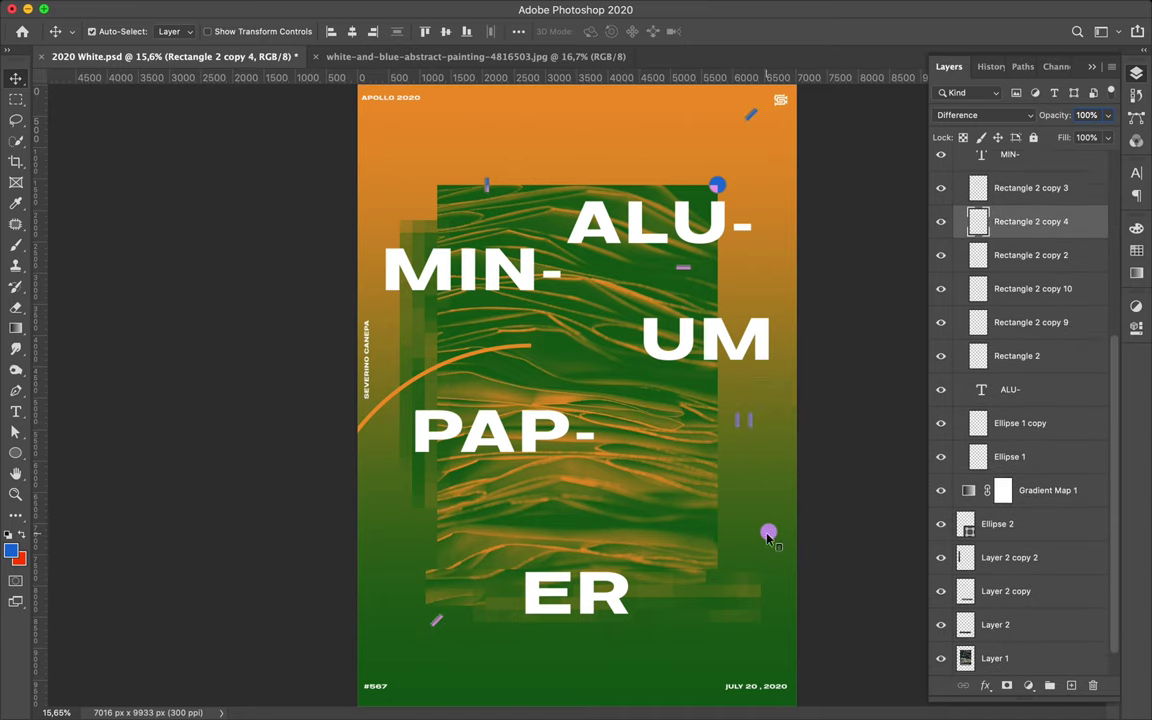
- Resize and then delete the small purple circle
{"action": "left_click", "coordinate": [768, 532], "text": "ctrl"}
{"action": "key", "text": "ctrl+t"}
{"action": "left_click_drag", "start_coordinate": [778, 542], "coordinate": [768, 532]}
{"action": "key", "text": "Return"}
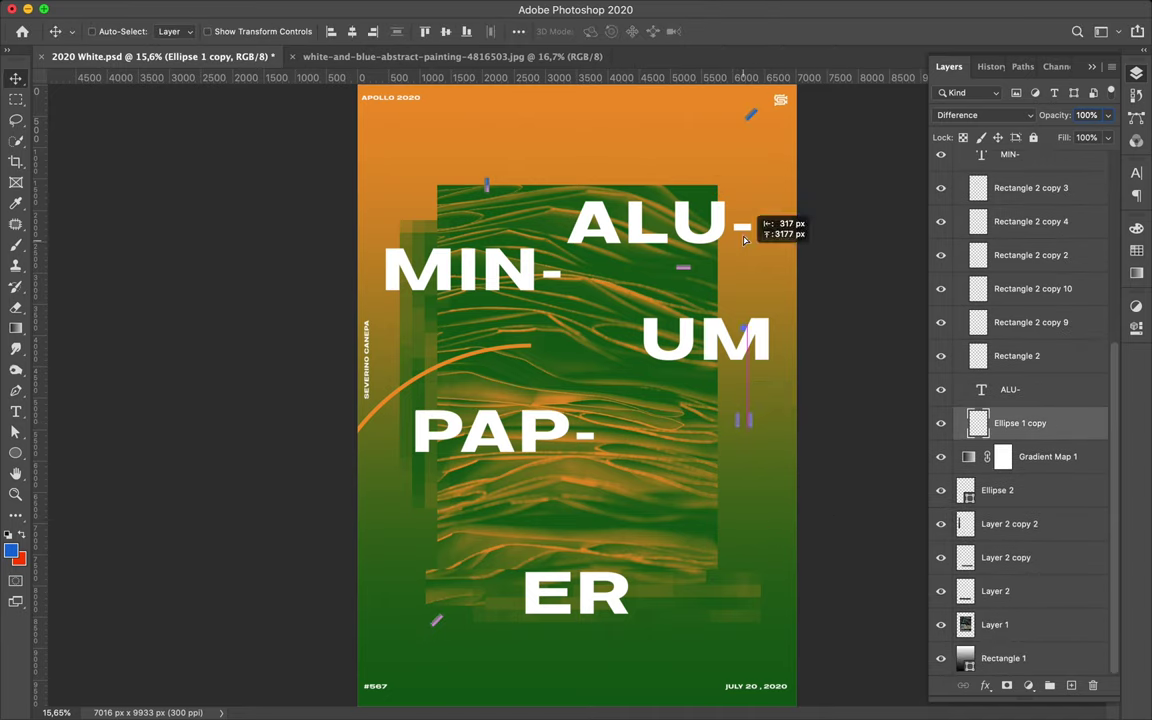
{"action": "key", "text": "Delete"}
- Move the top-right diagonal bar down-left and delete the orange arc
{"action": "left_click_drag", "start_coordinate": [751, 115], "coordinate": [675, 155]}
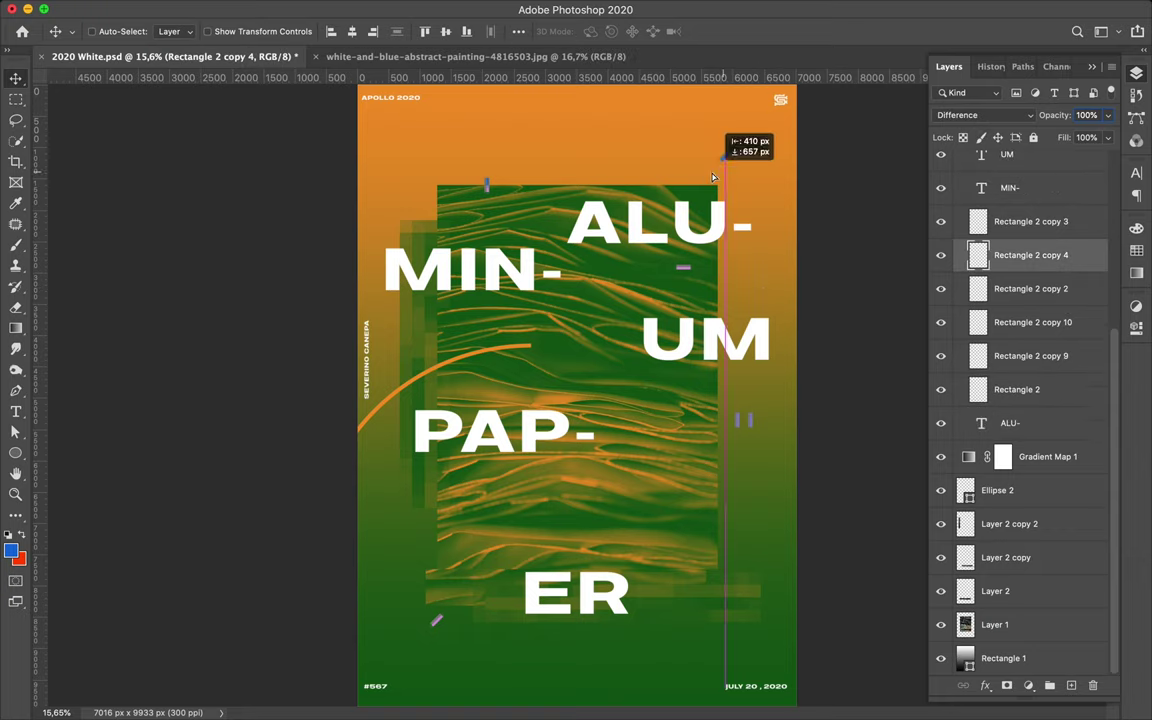
{"action": "left_click", "coordinate": [510, 355], "text": "ctrl"}
{"action": "key", "text": "Delete"}
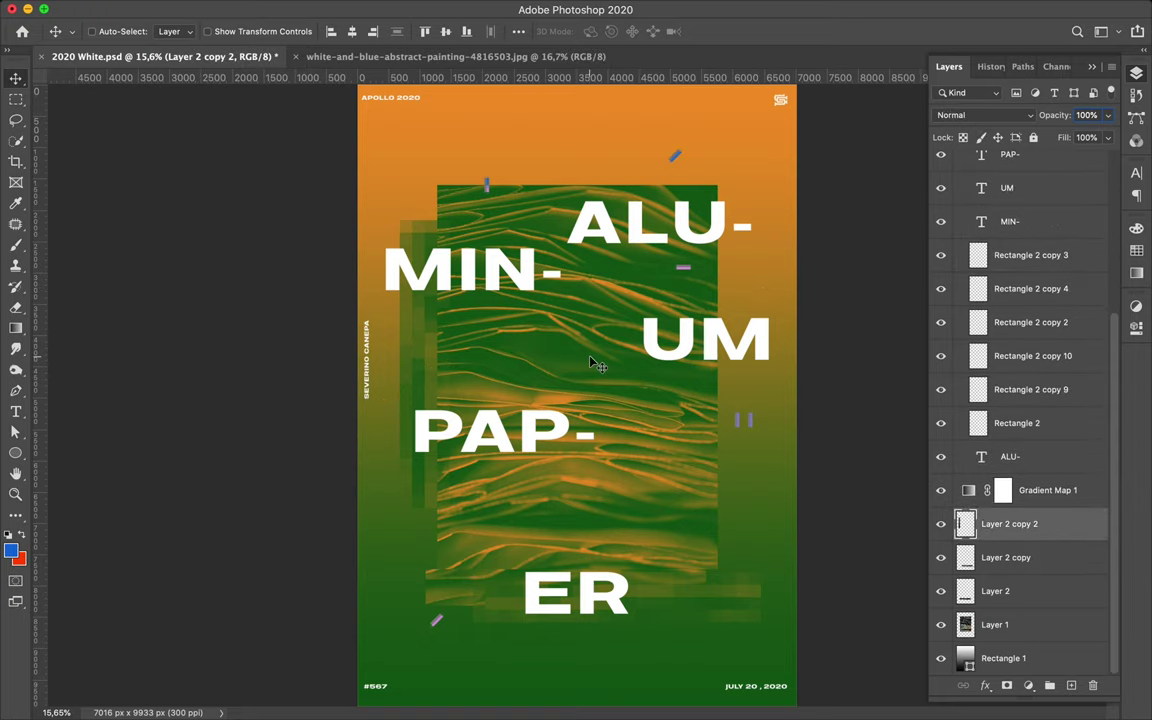
- Draw an unfilled rectangle around ALU- with a 63 px stroke
{"action": "key", "text": "u"}
{"action": "left_click_drag", "start_coordinate": [590, 190], "coordinate": [785, 275]}
{"action": "left_click_drag", "start_coordinate": [558, 195], "coordinate": [762, 252]}
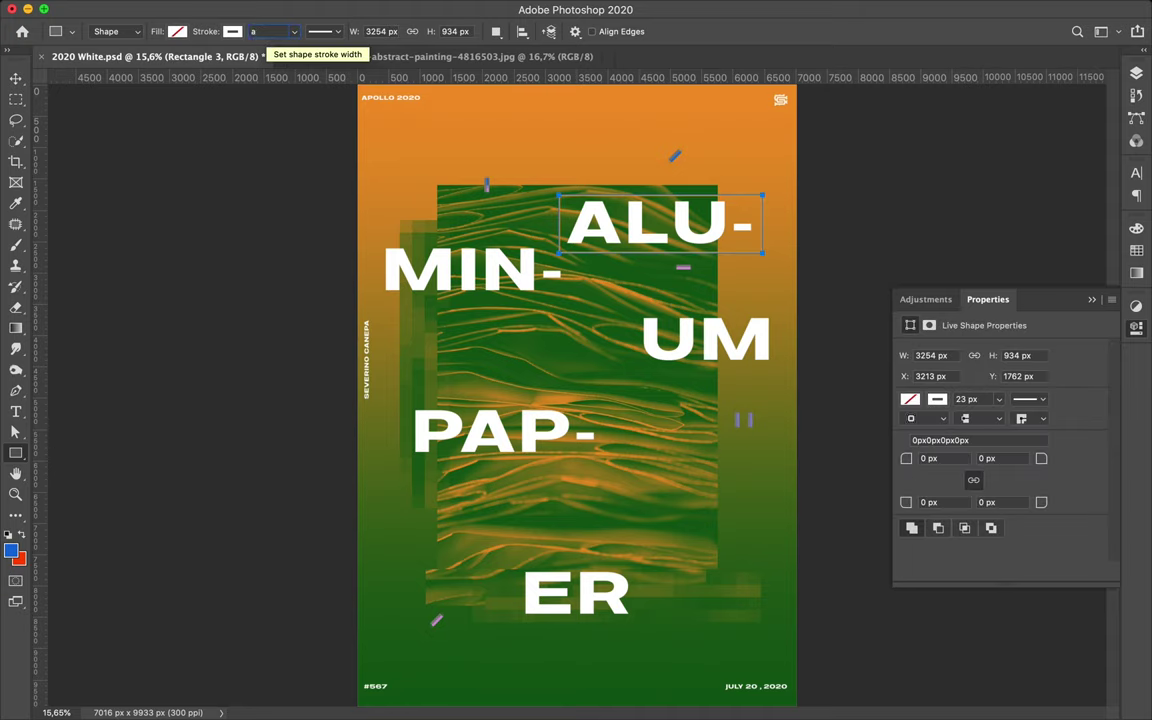
{"action": "type", "text": "a63"}
{"action": "key", "text": "Return"}
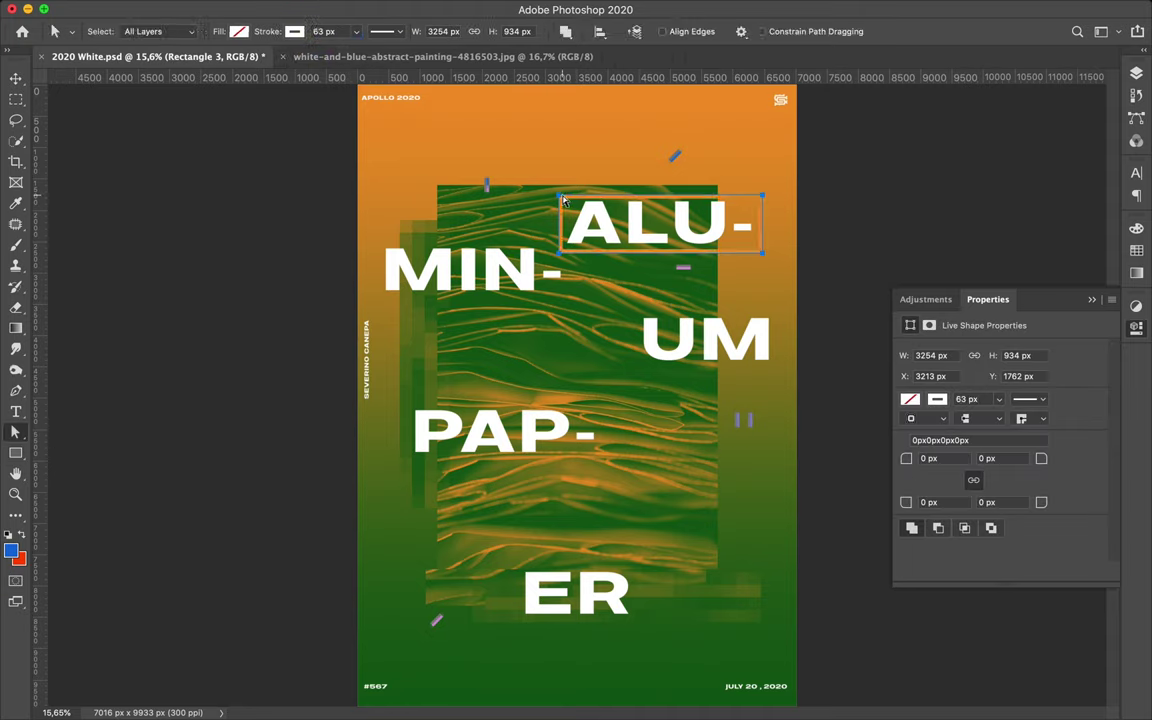
- Check the blend mode list without changes and select the gradient layer Rectangle 1
{"action": "key", "text": "v"}
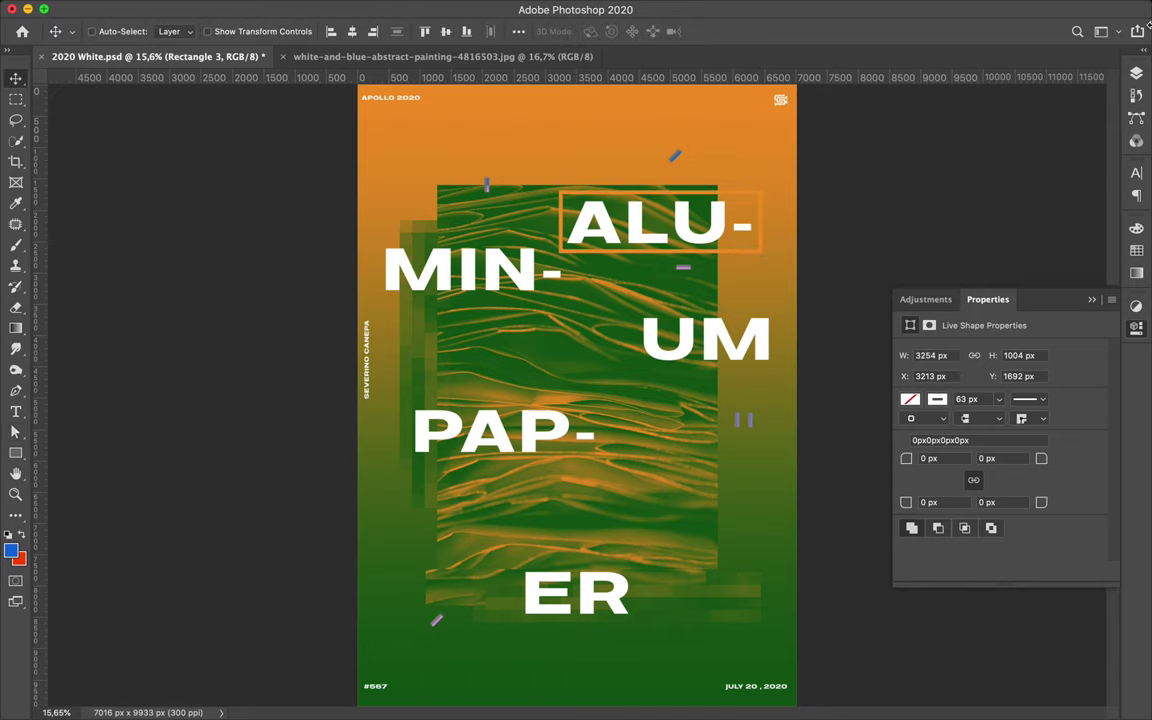
{"action": "left_click", "coordinate": [1136, 73]}
{"action": "left_click", "coordinate": [1020, 116]}
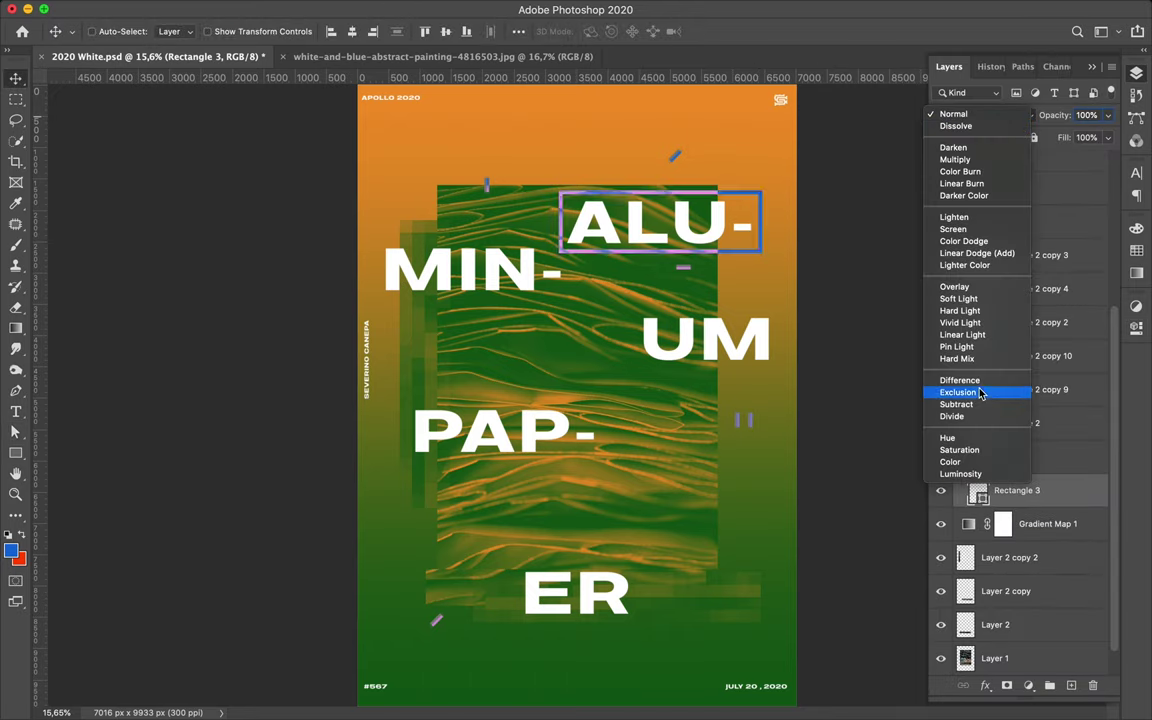
{"action": "left_click", "coordinate": [874, 234]}
{"action": "left_click", "coordinate": [757, 490], "text": "ctrl"}
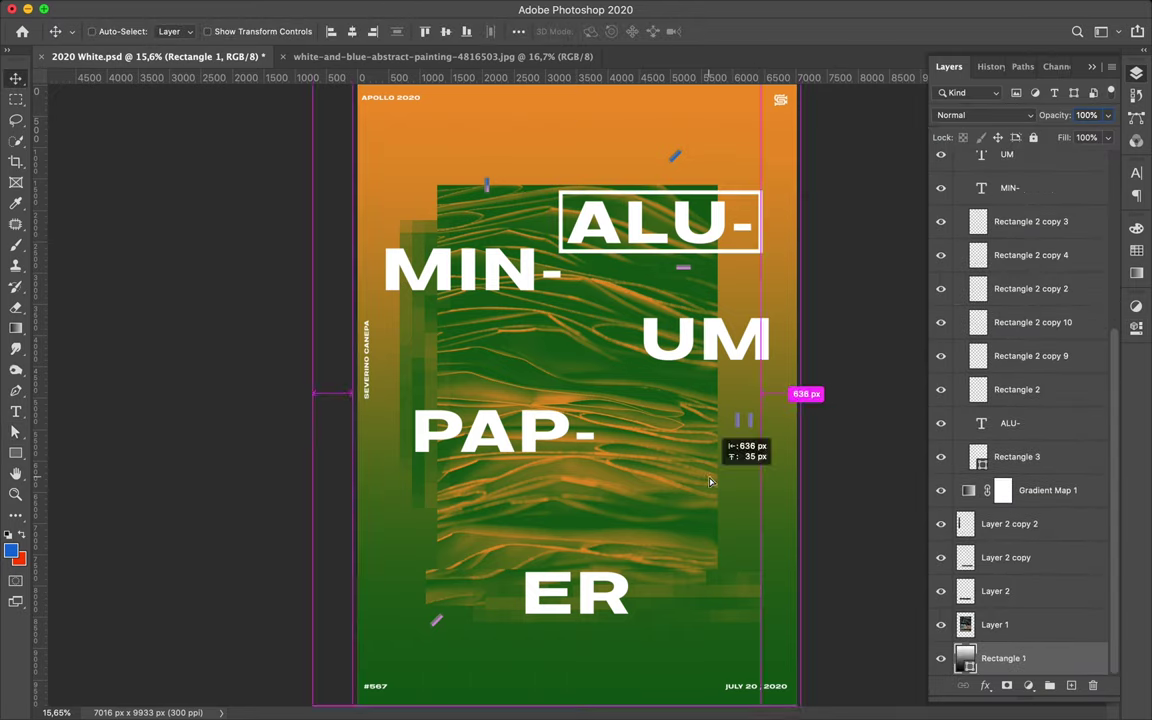
- Duplicate the gradient background layer and scale the copy down to 77%
{"action": "key", "text": "ctrl+j"}
{"action": "right_click", "coordinate": [990, 522]}
{"action": "key", "text": "Escape"}
{"action": "key", "text": "ctrl+t"}
{"action": "left_click_drag", "start_coordinate": [360, 393], "coordinate": [411, 393]}
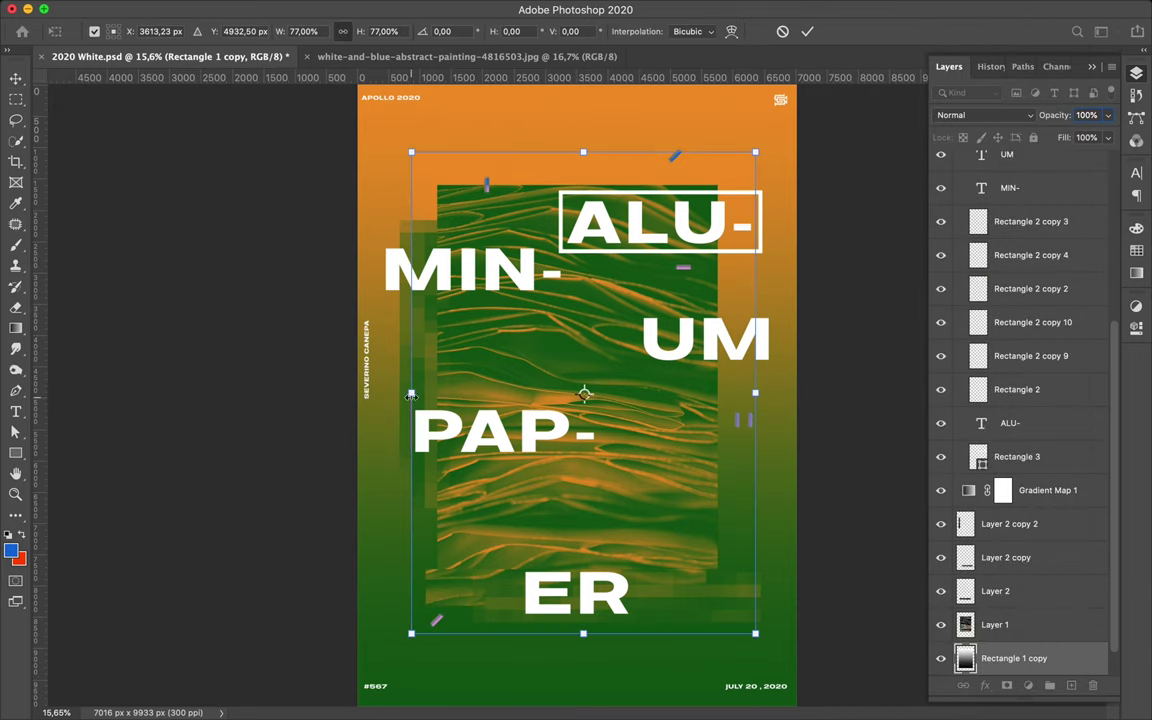
{"action": "key", "text": "Return"}
- Rotate the copy 180°, shrink it toward the upper right, and apply the Mosaic filter
{"action": "key", "text": "ctrl+t"}
{"action": "left_click_drag", "start_coordinate": [790, 650], "coordinate": [787, 663]}
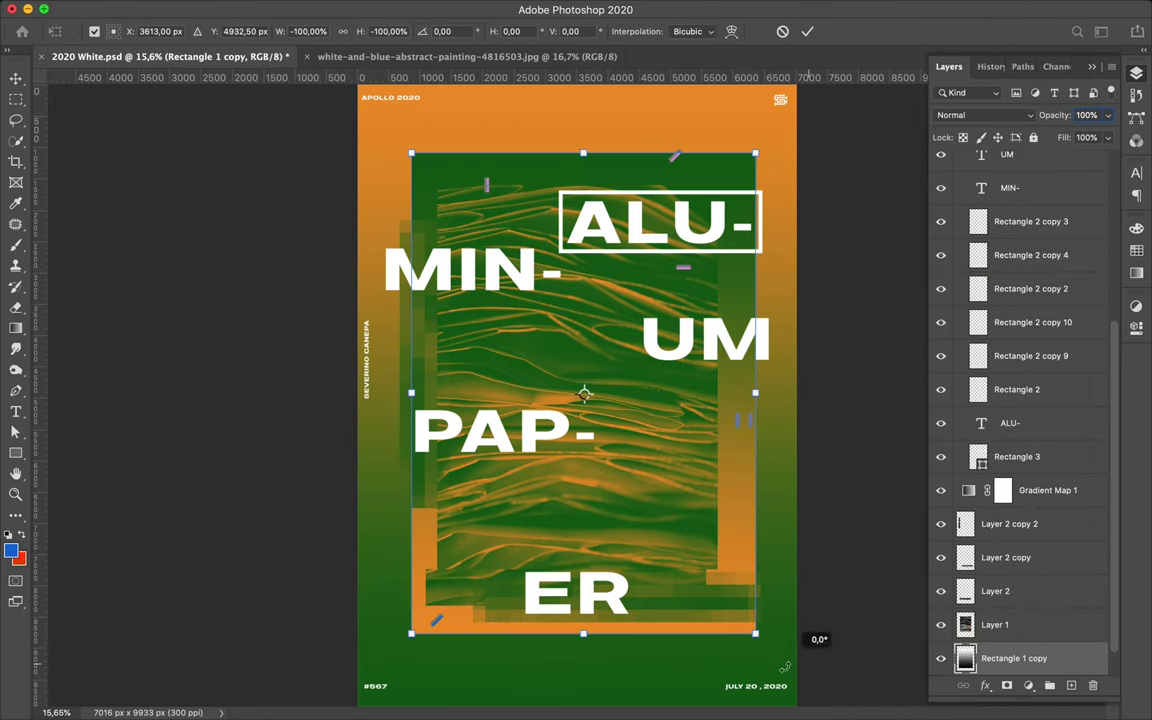
{"action": "key", "text": "Return"}
{"action": "key", "text": "ctrl+t"}
{"action": "left_click_drag", "start_coordinate": [411, 633], "coordinate": [630, 265]}
{"action": "key", "text": "Return"}
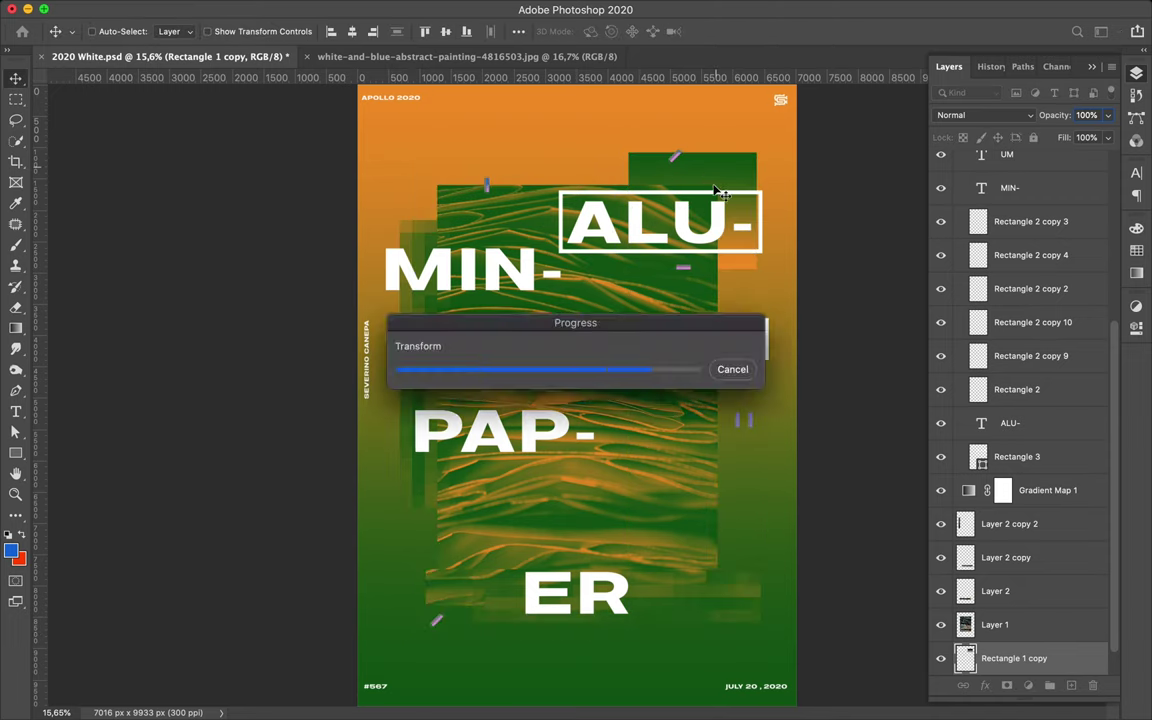
{"action": "left_click", "coordinate": [374, 9]}
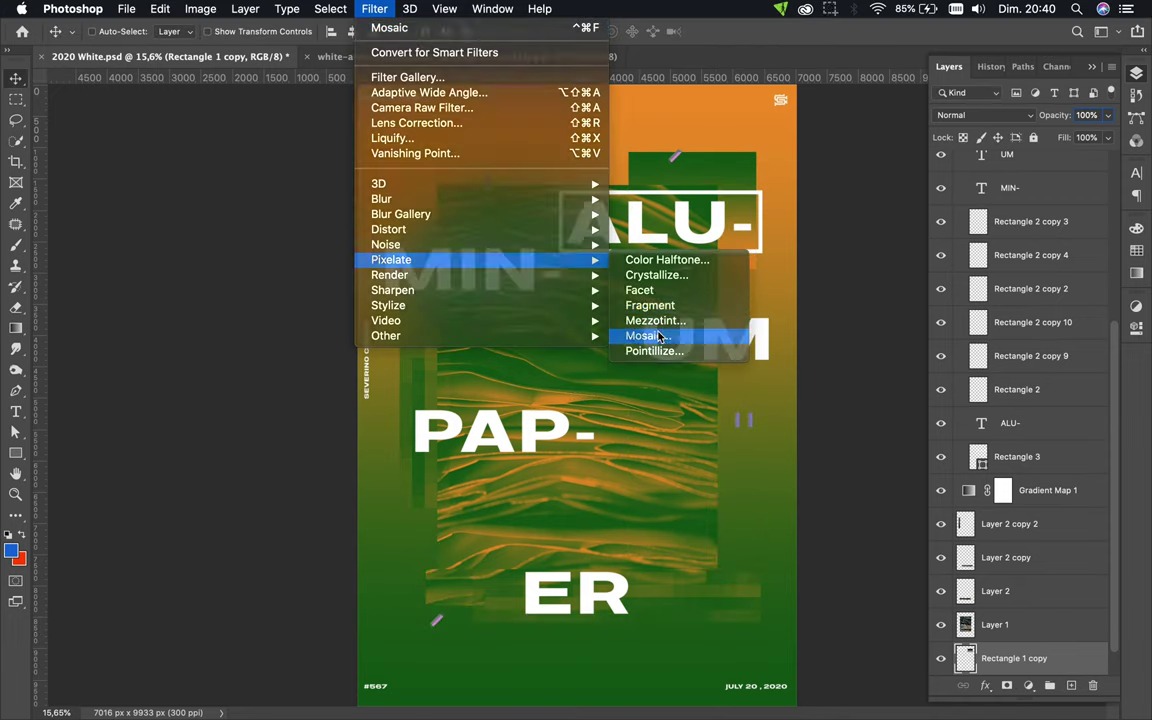
{"action": "left_click", "coordinate": [660, 337]}
{"action": "left_click", "coordinate": [211, 36]}
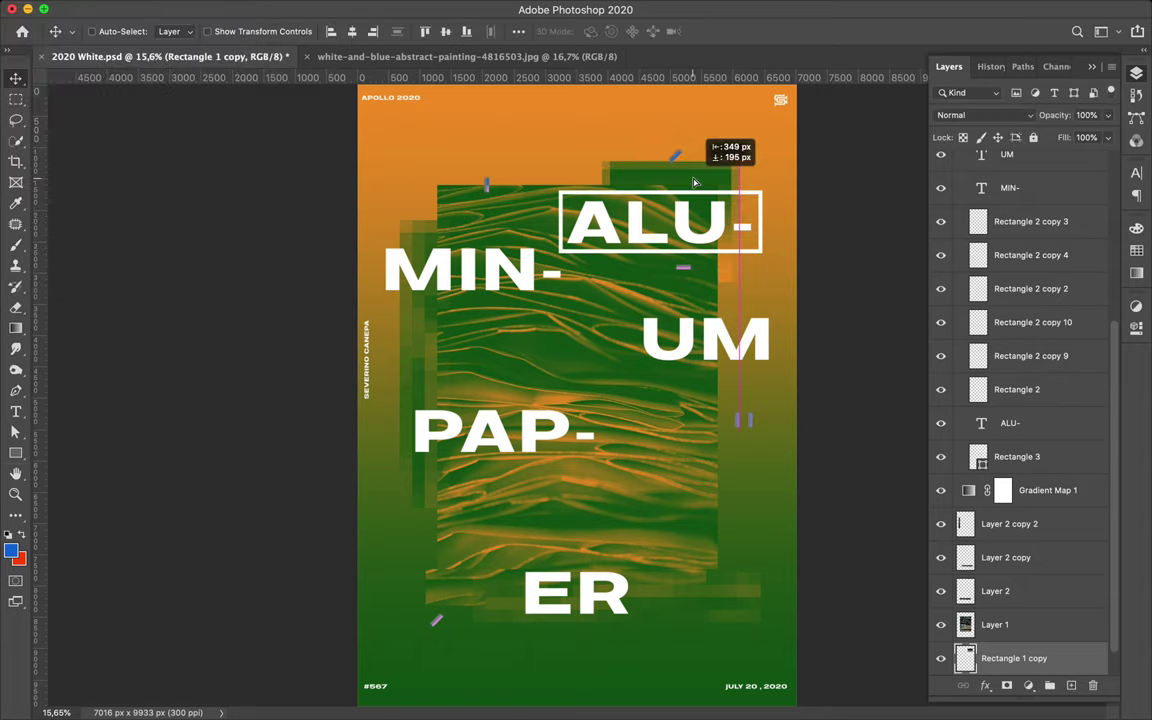
- Move the mosaic block above Layer 1 and position it behind the ALU- box
{"action": "left_click_drag", "start_coordinate": [1014, 658], "coordinate": [1015, 627]}
{"action": "left_click_drag", "start_coordinate": [500, 400], "coordinate": [510, 536]}
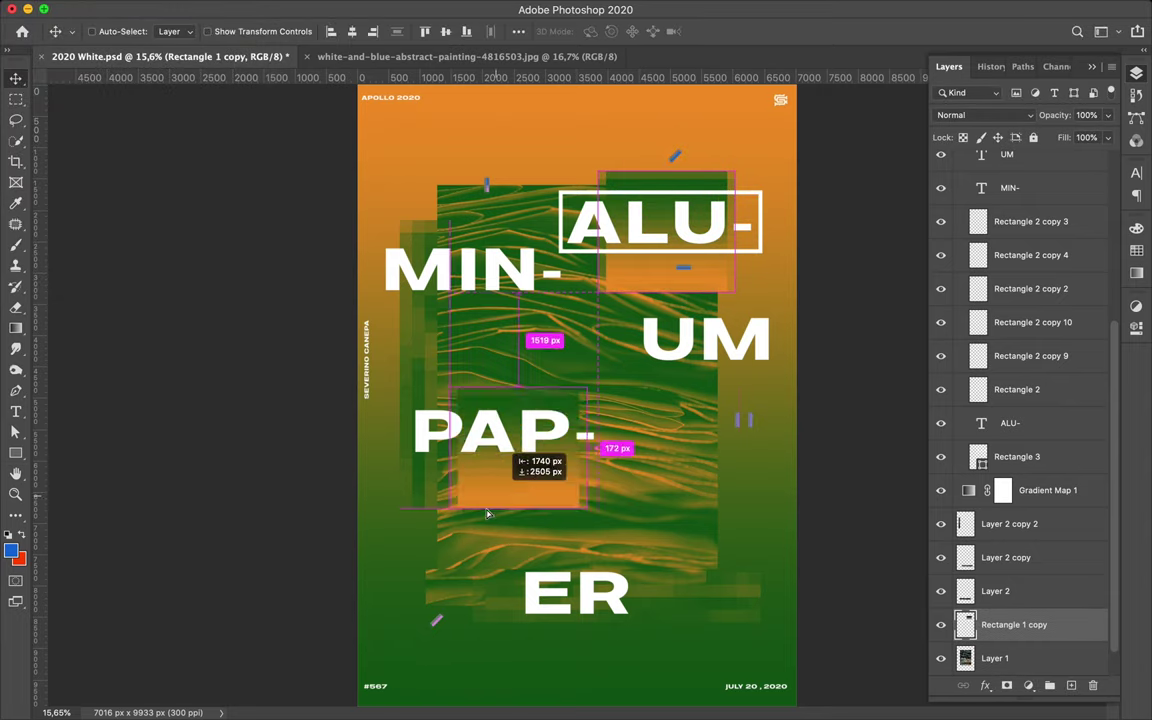
{"action": "key", "text": "ctrl+z"}
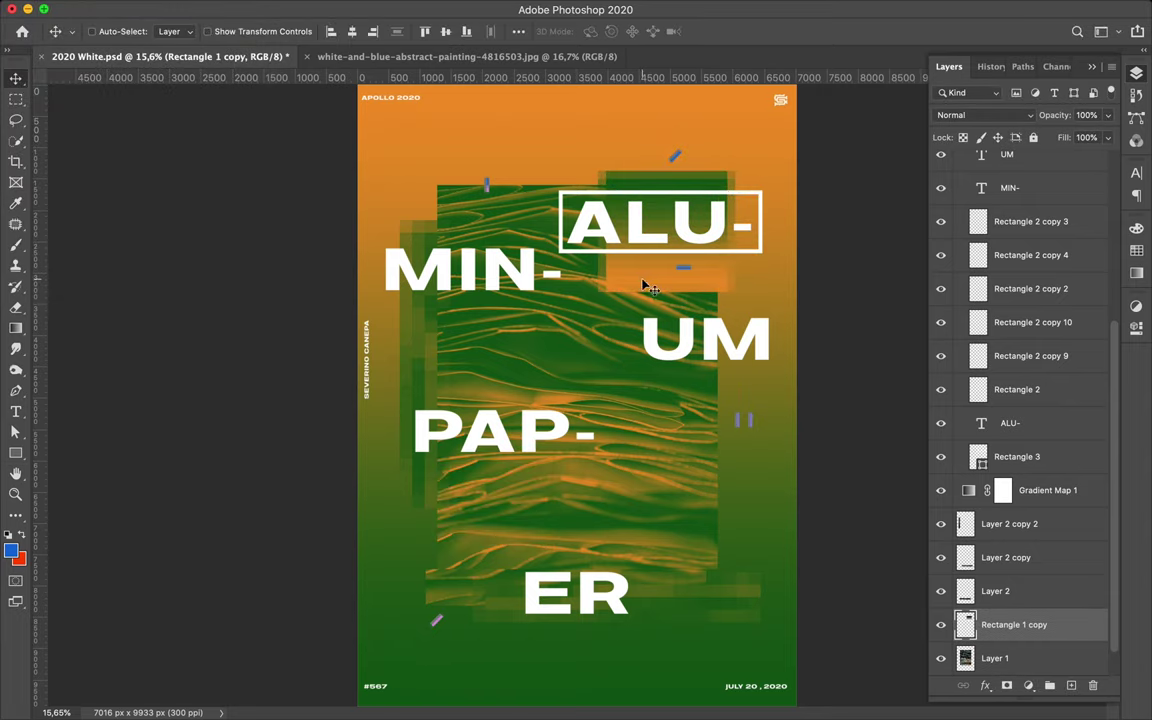
{"action": "left_click_drag", "start_coordinate": [645, 287], "coordinate": [600, 303]}
{"action": "key", "text": "a"}
{"action": "left_click", "coordinate": [562, 248]}
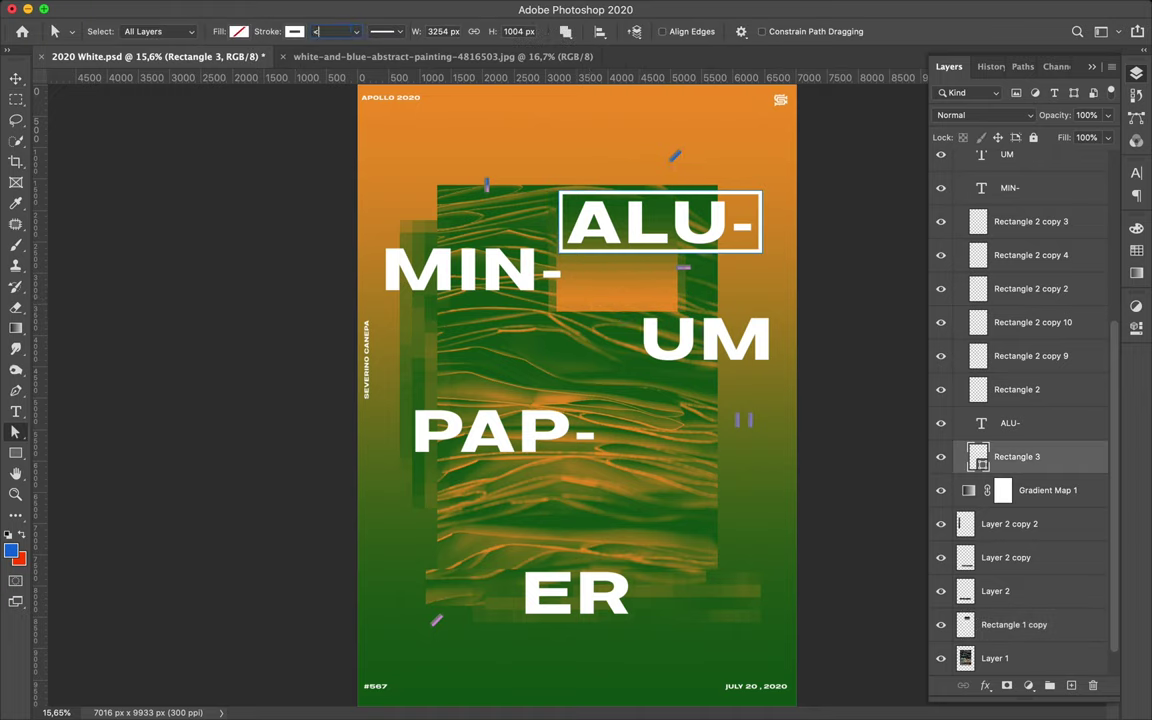
- Copy the ALU- outline box around PAP-, then rotate and resize it into a taller frame for ER
{"action": "key", "text": "v"}
{"action": "mouse_move", "coordinate": [642, 253]}
{"action": "left_mouse_down"}
{"action": "mouse_move", "coordinate": [485, 462]}
{"action": "mouse_move", "coordinate": [595, 598]}
{"action": "mouse_move", "coordinate": [600, 640]}
{"action": "left_mouse_up"}
{"action": "key", "text": "ctrl+t"}
{"action": "left_click_drag", "start_coordinate": [551, 455], "coordinate": [551, 487]}
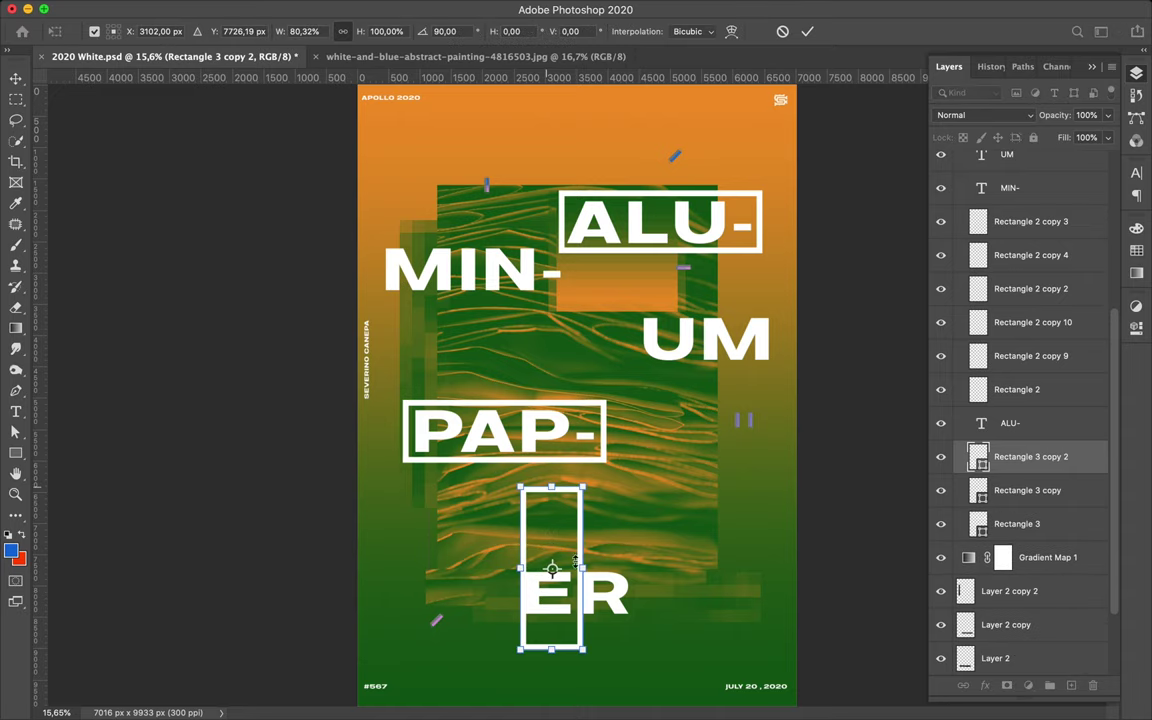
{"action": "left_click_drag", "start_coordinate": [583, 567], "coordinate": [640, 567]}
{"action": "left_click_drag", "start_coordinate": [519, 567], "coordinate": [511, 567]}
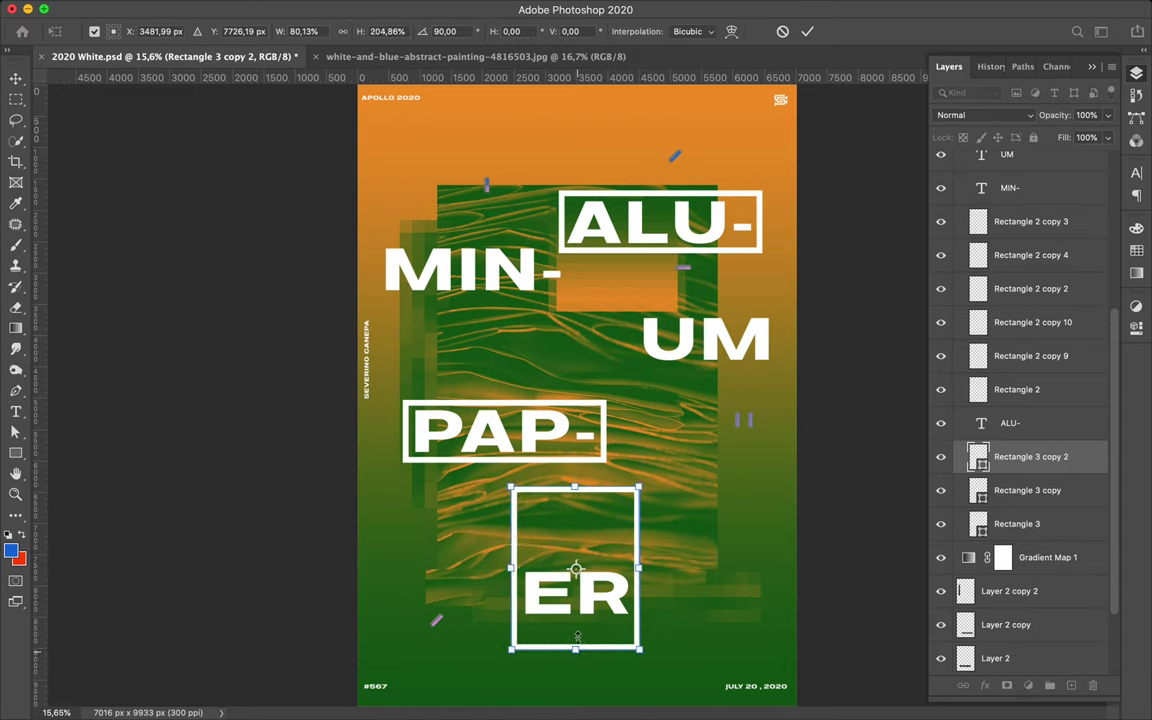
{"action": "left_click_drag", "start_coordinate": [577, 637], "coordinate": [579, 622]}
{"action": "key", "text": "Return"}
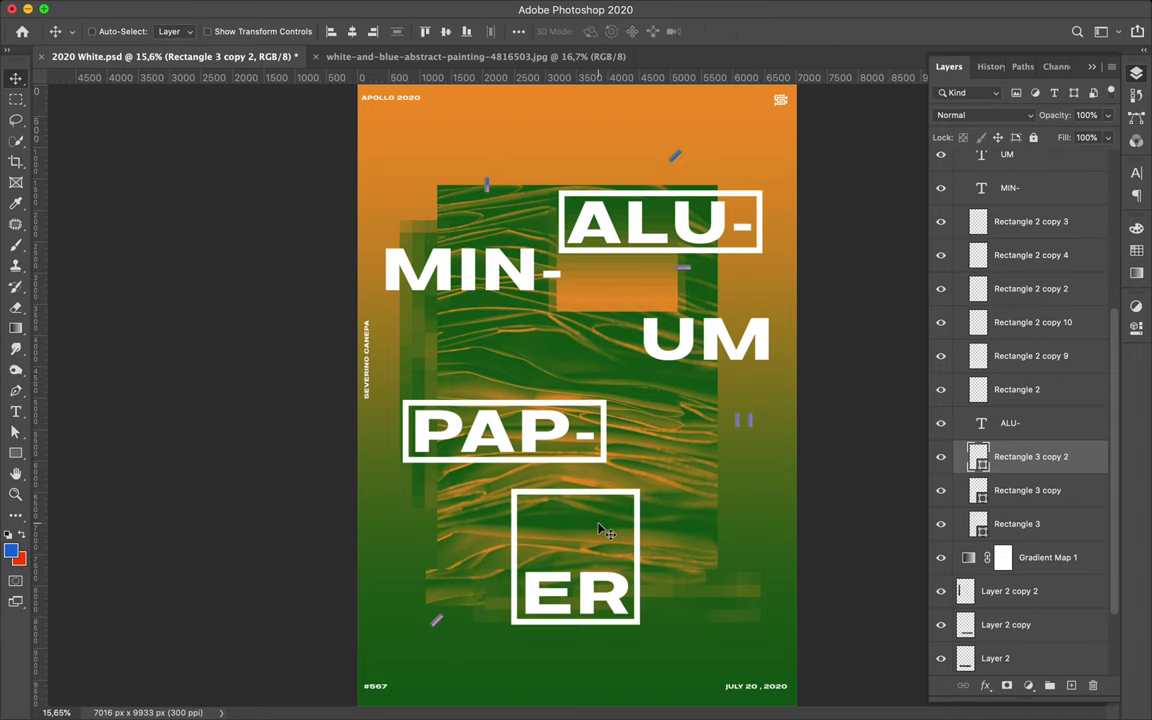
{"action": "left_click", "coordinate": [540, 376], "text": "ctrl"}
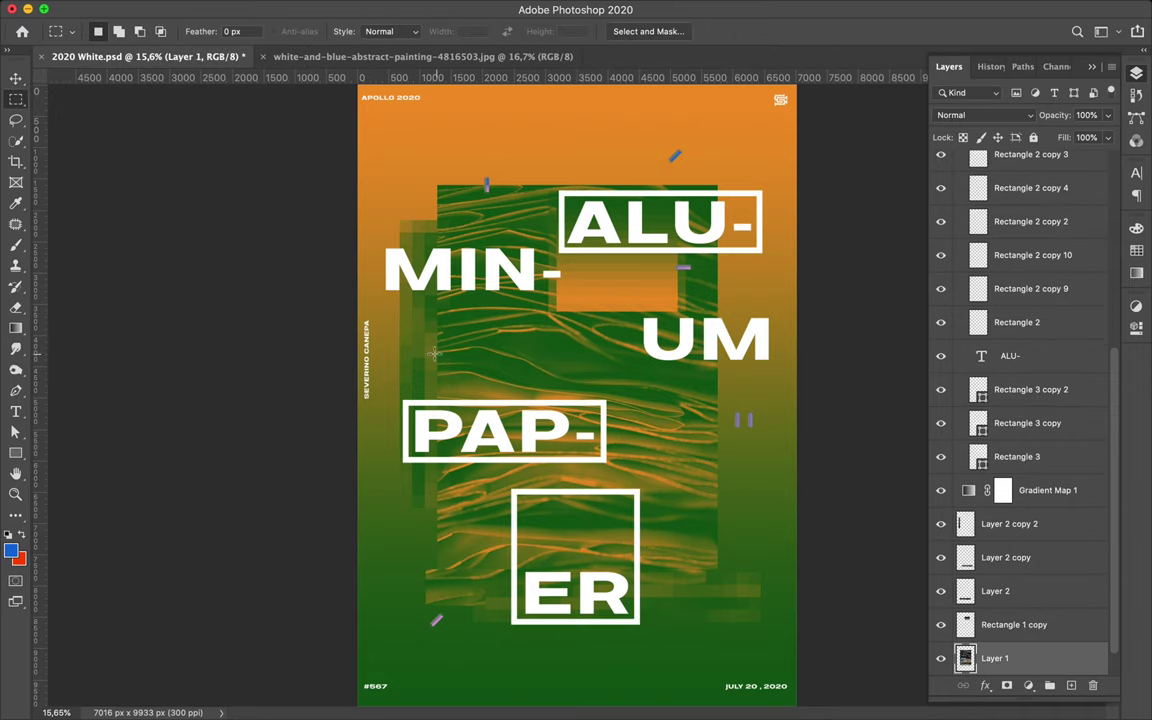
- Gaussian-blur a copy of the texture layer with a radius of 34.6
{"action": "left_click", "coordinate": [570, 345], "text": "ctrl"}
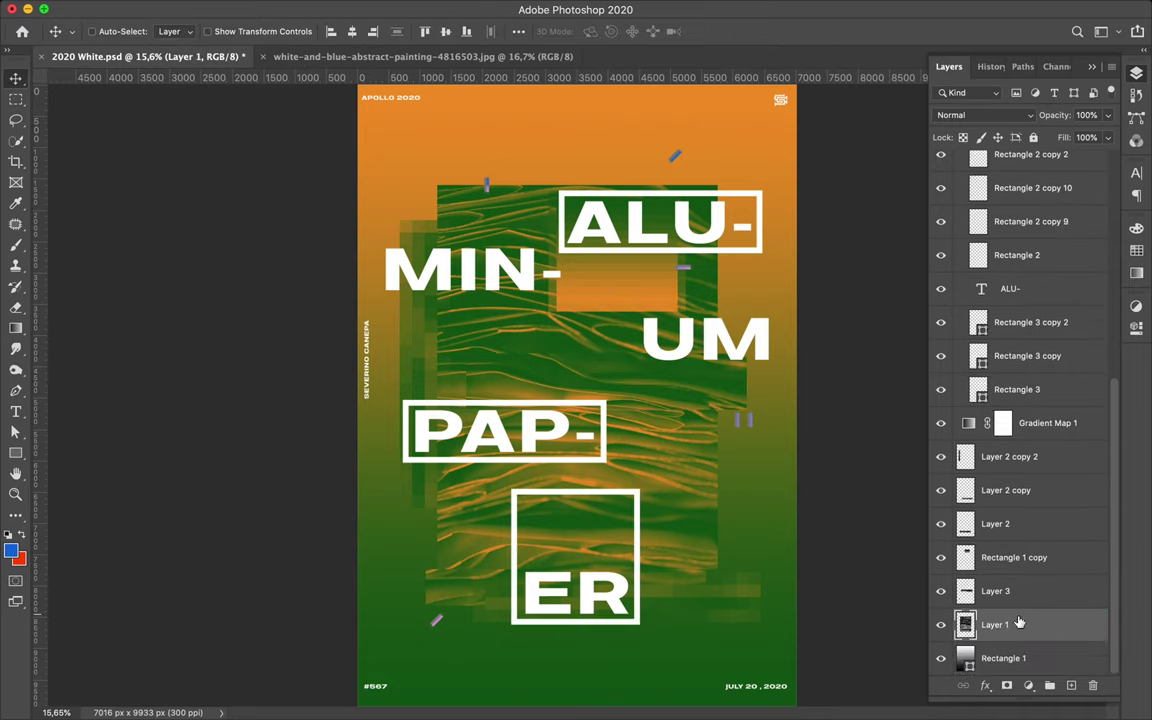
{"action": "left_click", "coordinate": [525, 10]}
{"action": "mouse_move", "coordinate": [386, 244]}
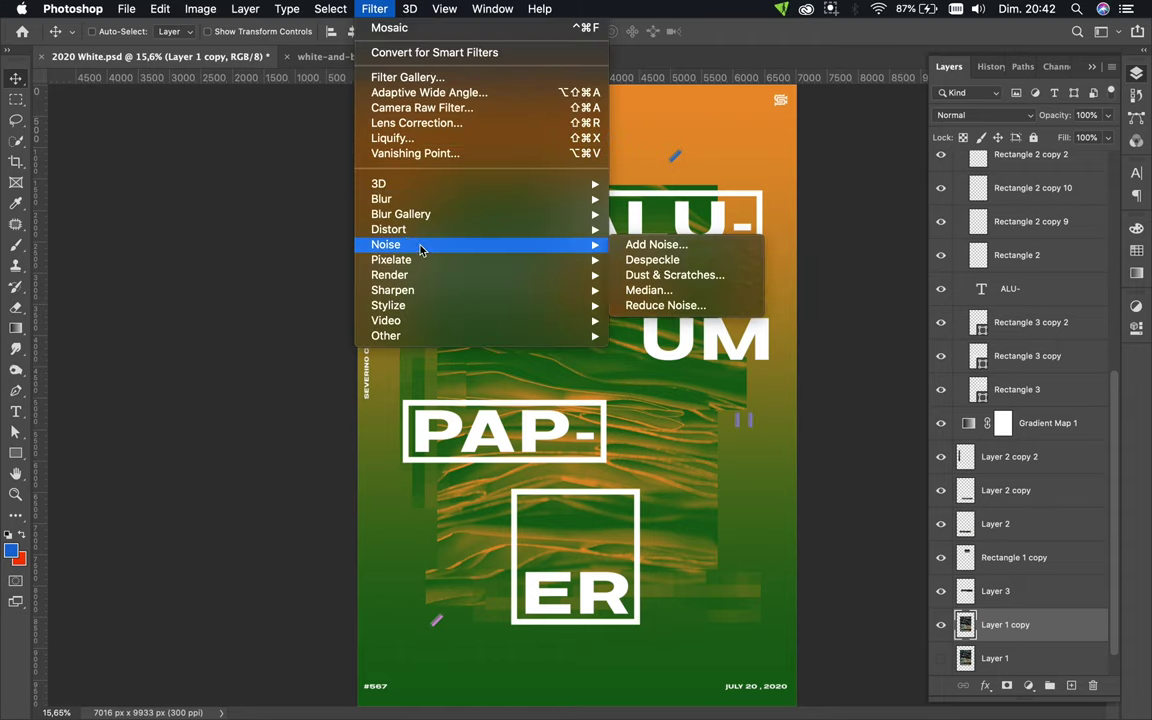
{"action": "left_click", "coordinate": [665, 270]}
{"action": "left_click_drag", "start_coordinate": [788, 394], "coordinate": [792, 394]}
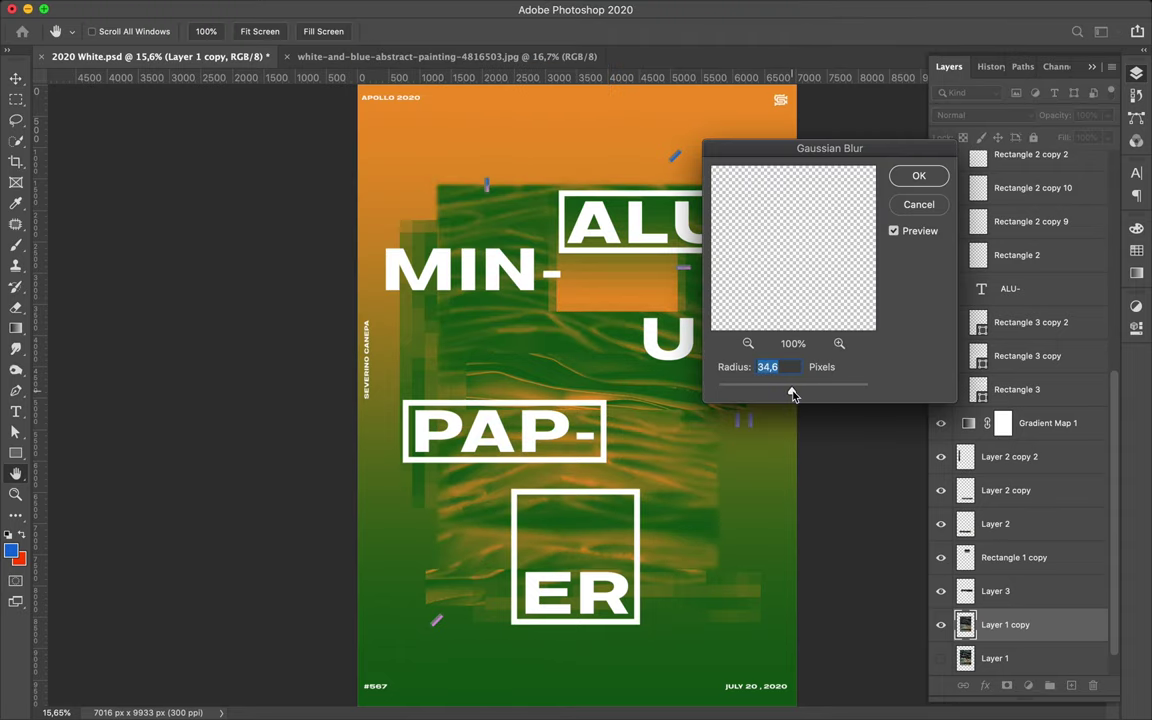
{"action": "left_click", "coordinate": [921, 176]}
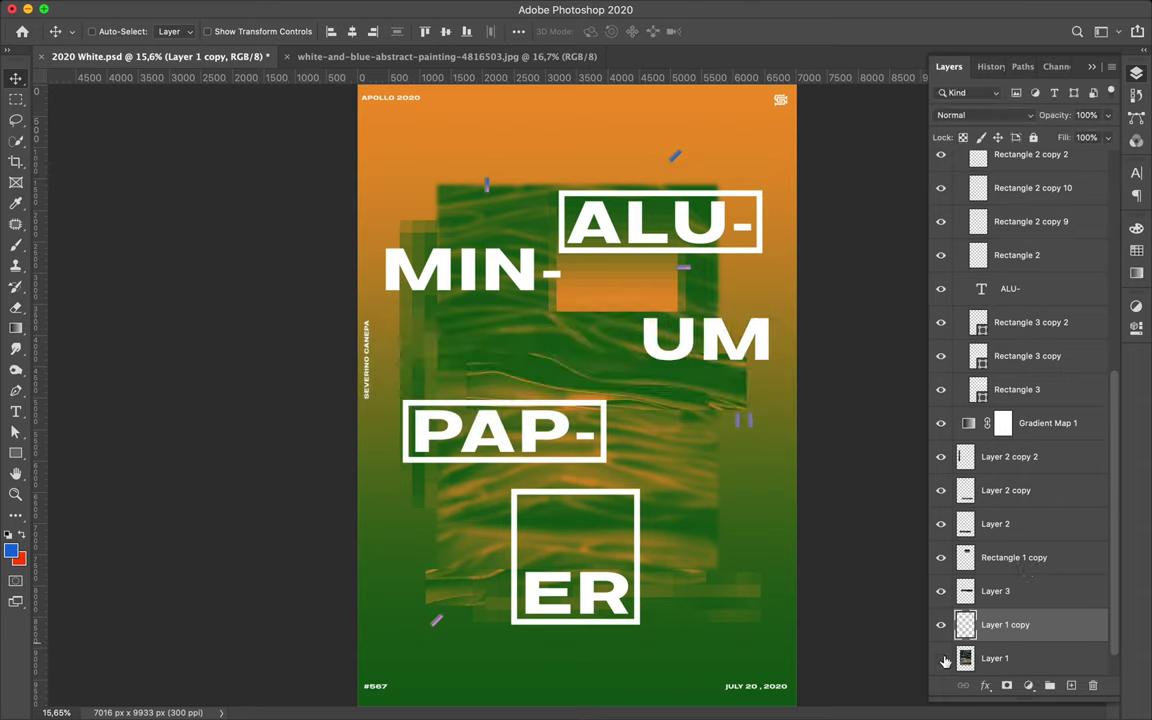
- Copy two rectangular areas of the original texture onto new layers
{"action": "left_click", "coordinate": [597, 404], "text": "ctrl"}
{"action": "key", "text": "m"}
{"action": "left_click_drag", "start_coordinate": [452, 202], "coordinate": [510, 262]}
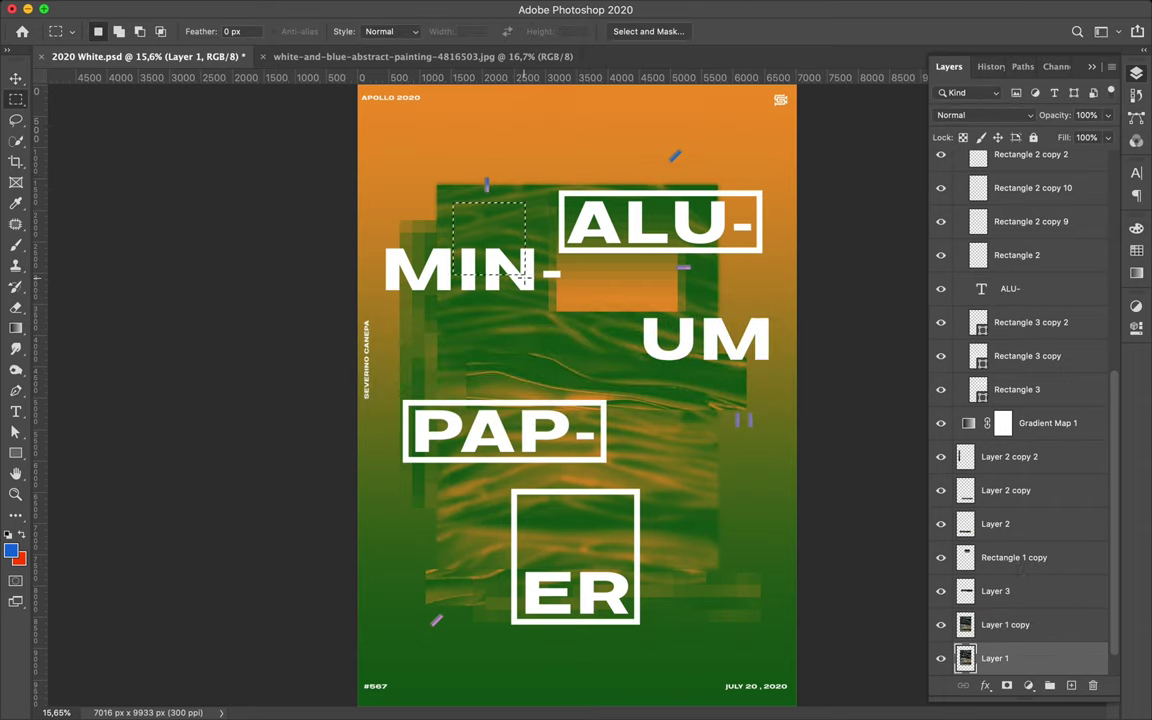
{"action": "key", "text": "ctrl+j"}
{"action": "left_click_drag", "start_coordinate": [995, 624], "coordinate": [995, 591]}
{"action": "left_click", "coordinate": [618, 375], "text": "ctrl"}
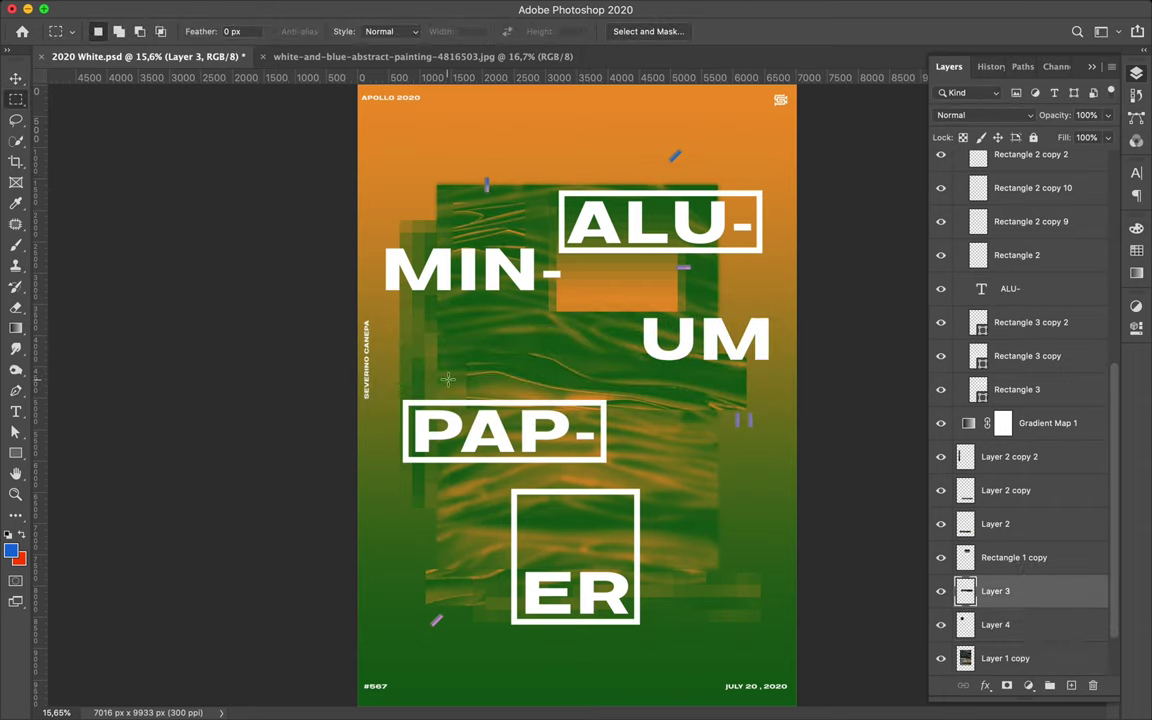
{"action": "key", "text": "ctrl+j"}
- Shift the copied strip across the poster and Gaussian-blur it
{"action": "key", "text": "v"}
{"action": "left_click_drag", "start_coordinate": [612, 395], "coordinate": [605, 372]}
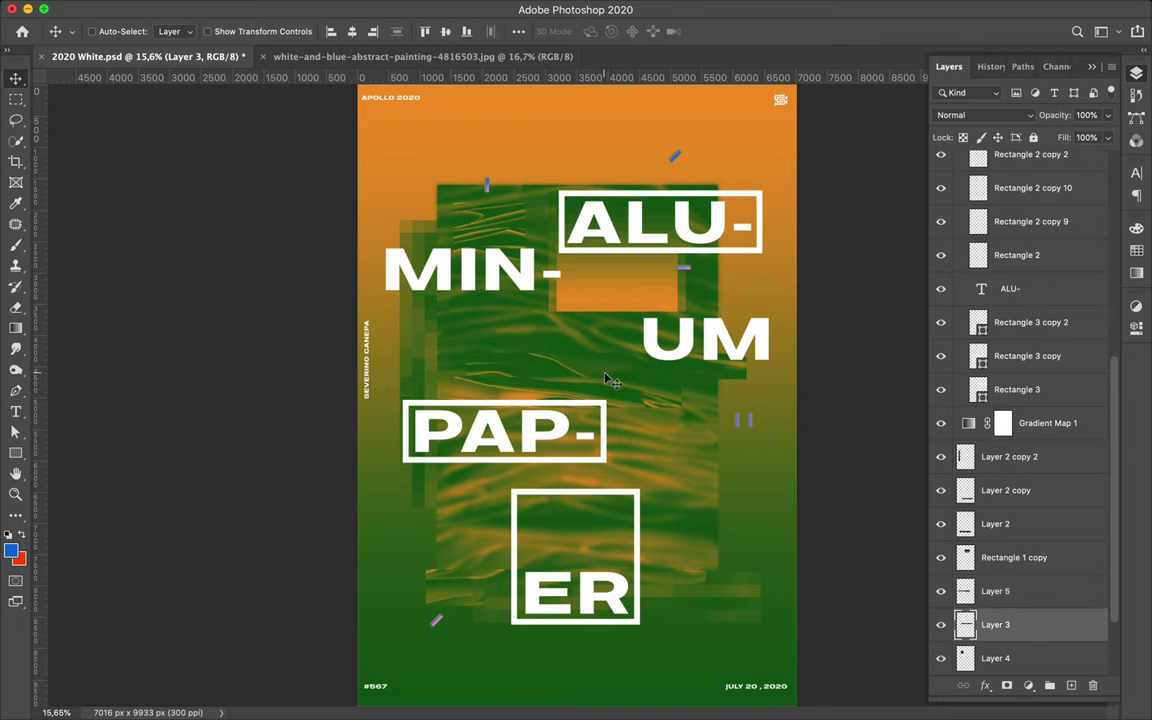
{"action": "left_click", "coordinate": [373, 9]}
{"action": "left_click", "coordinate": [663, 275]}
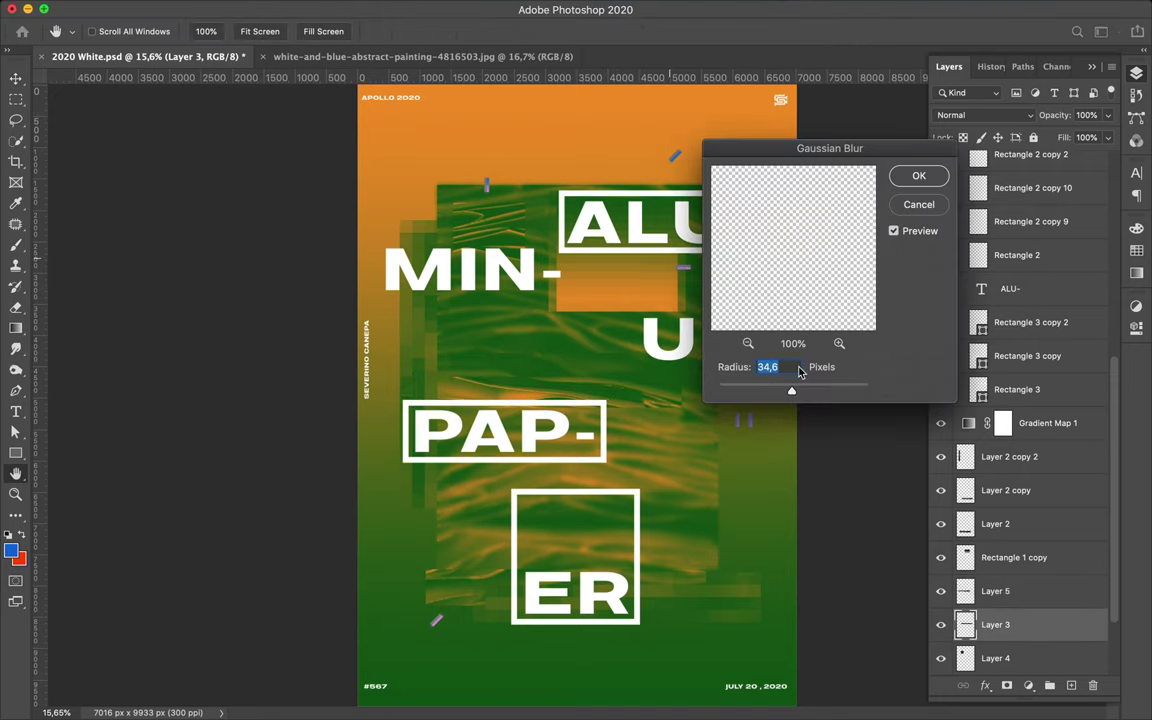
{"action": "key", "text": "Return"}
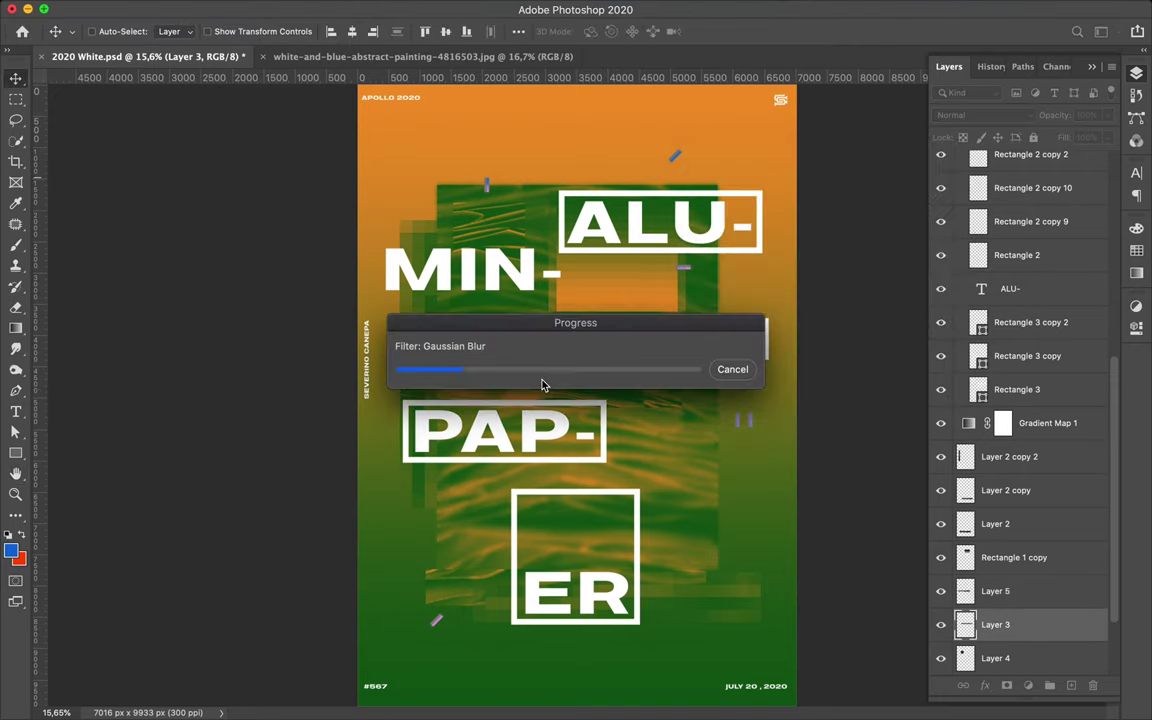
{"action": "scroll", "coordinate": [1010, 570], "scroll_direction": "down", "scroll_amount": 3}
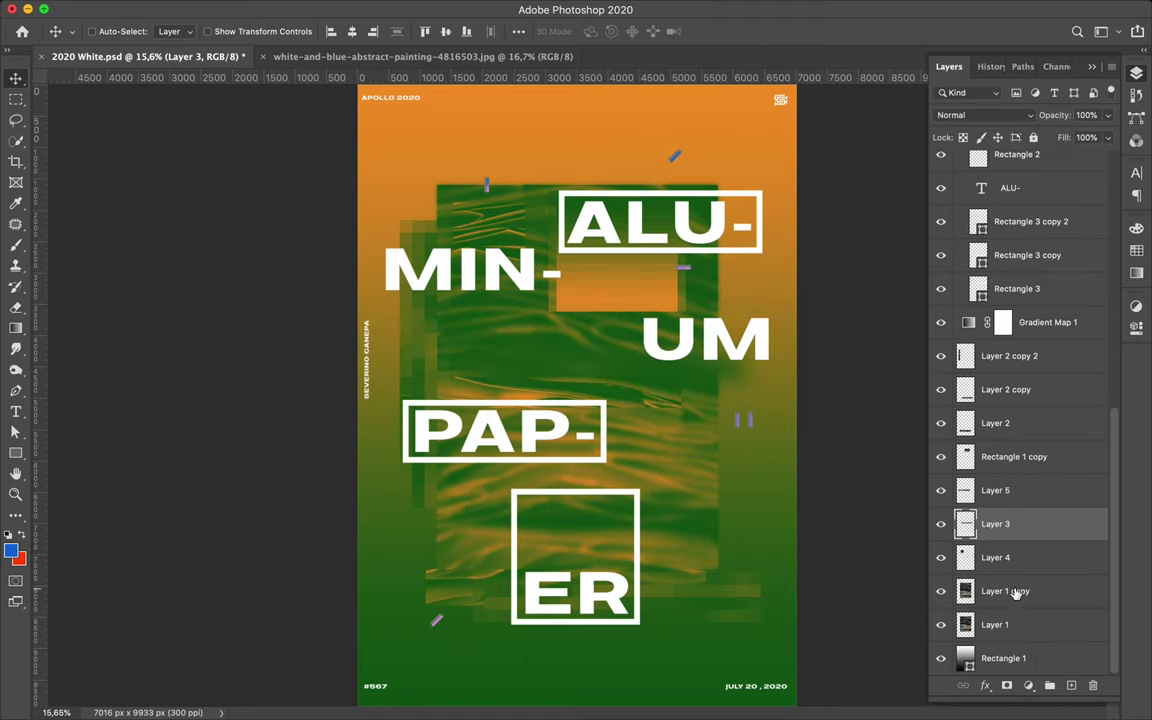
{"action": "left_click", "coordinate": [1000, 624]}
- Move a green texture strip toward the top, blur it, and reposition it
{"action": "key", "text": "m"}
{"action": "key", "text": "v"}
{"action": "left_click_drag", "start_coordinate": [652, 425], "coordinate": [655, 160]}
{"action": "left_click", "coordinate": [373, 9]}
{"action": "left_click", "coordinate": [406, 33]}
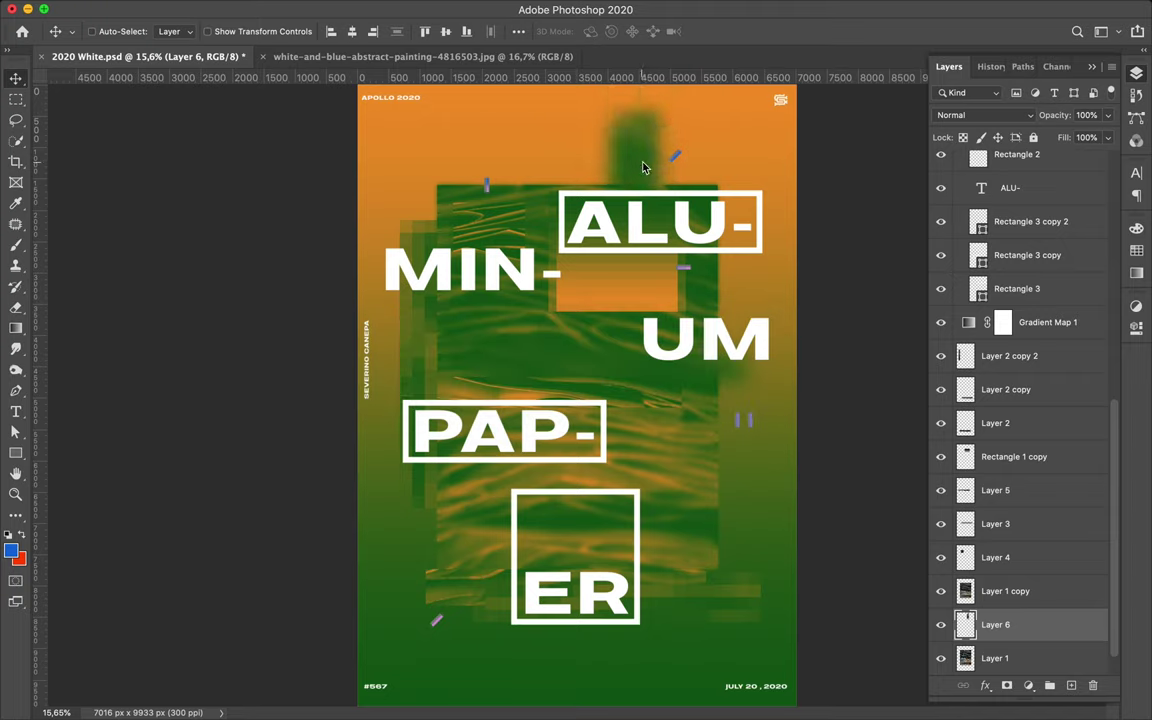
{"action": "left_click_drag", "start_coordinate": [643, 167], "coordinate": [718, 457]}
- Copy the texture into another new layer, place it on the poster, and Gaussian-blur it
{"action": "key", "text": "ctrl+alt+shift+e"}
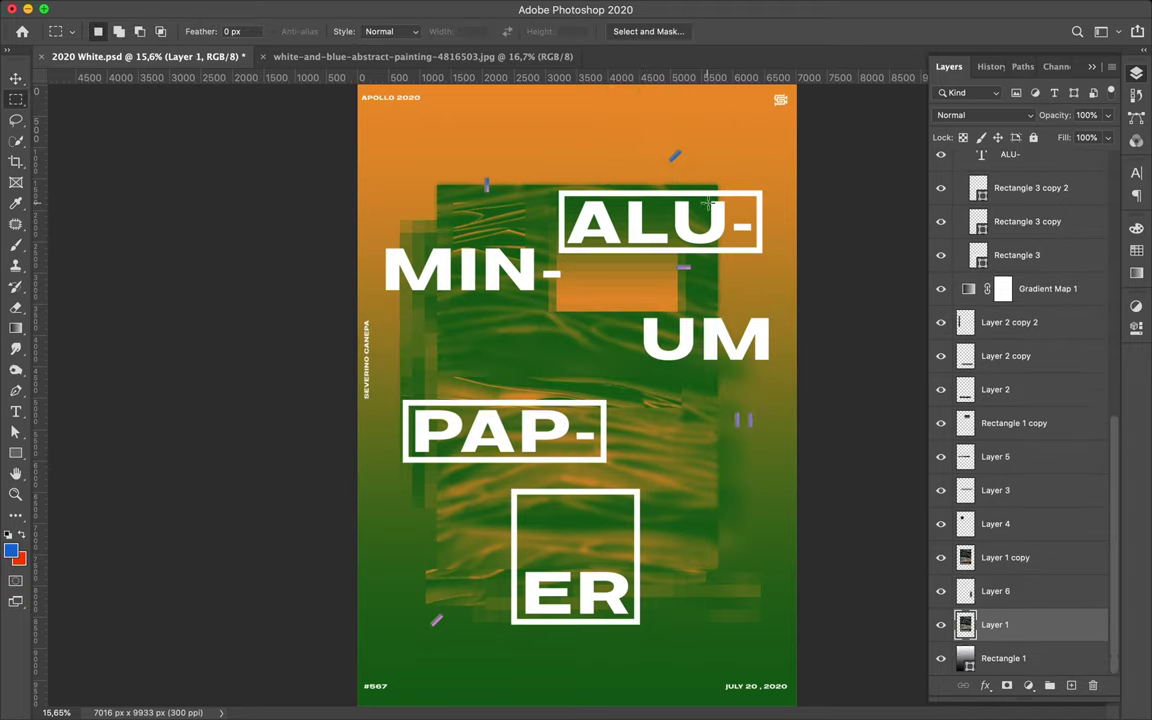
{"action": "left_click_drag", "start_coordinate": [716, 210], "coordinate": [596, 249]}
{"action": "left_click", "coordinate": [374, 9]}
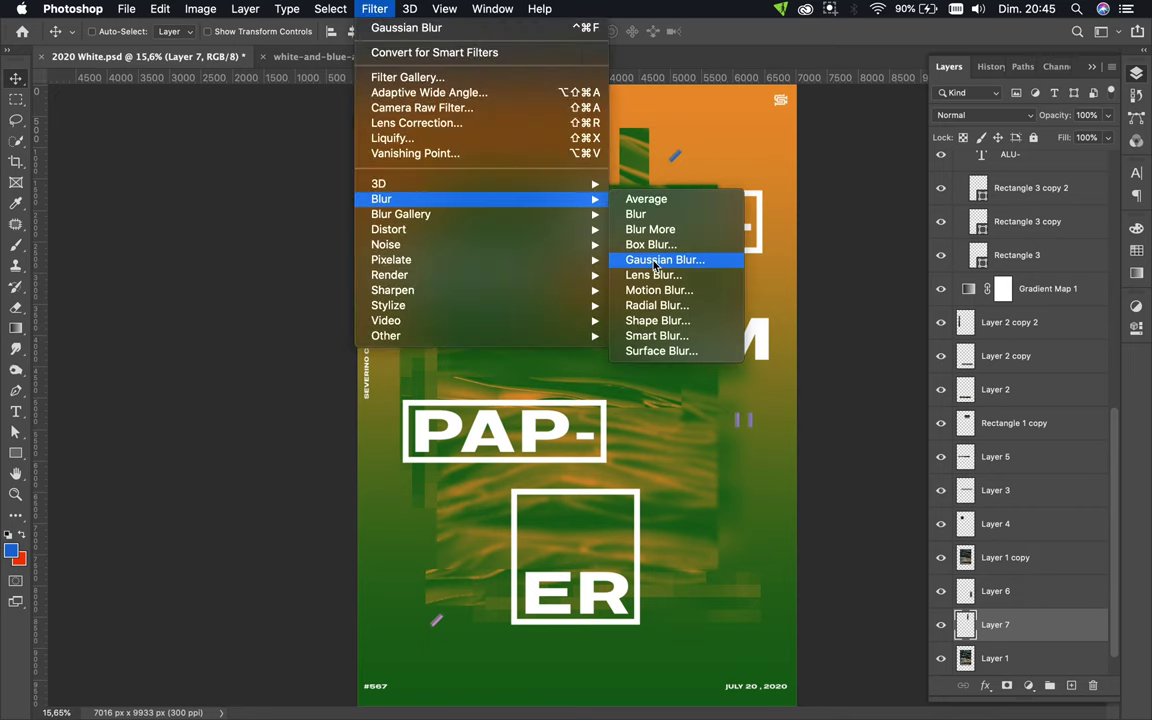
{"action": "left_click", "coordinate": [650, 258]}
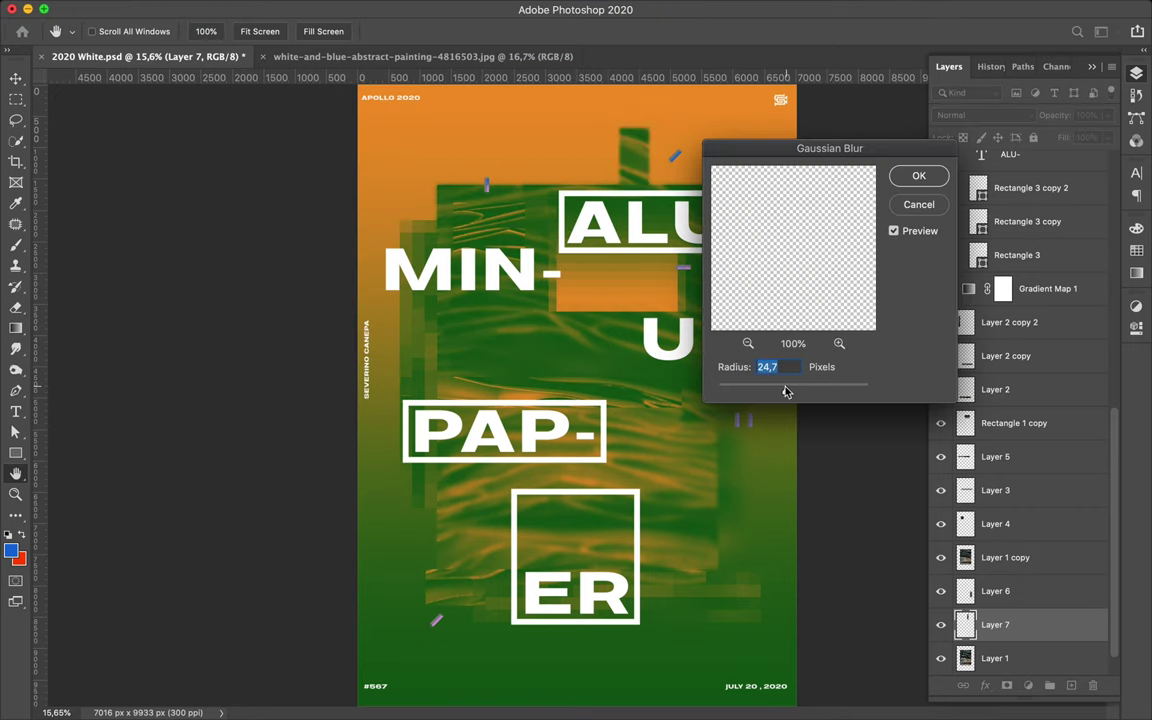
{"action": "key", "text": "Return"}
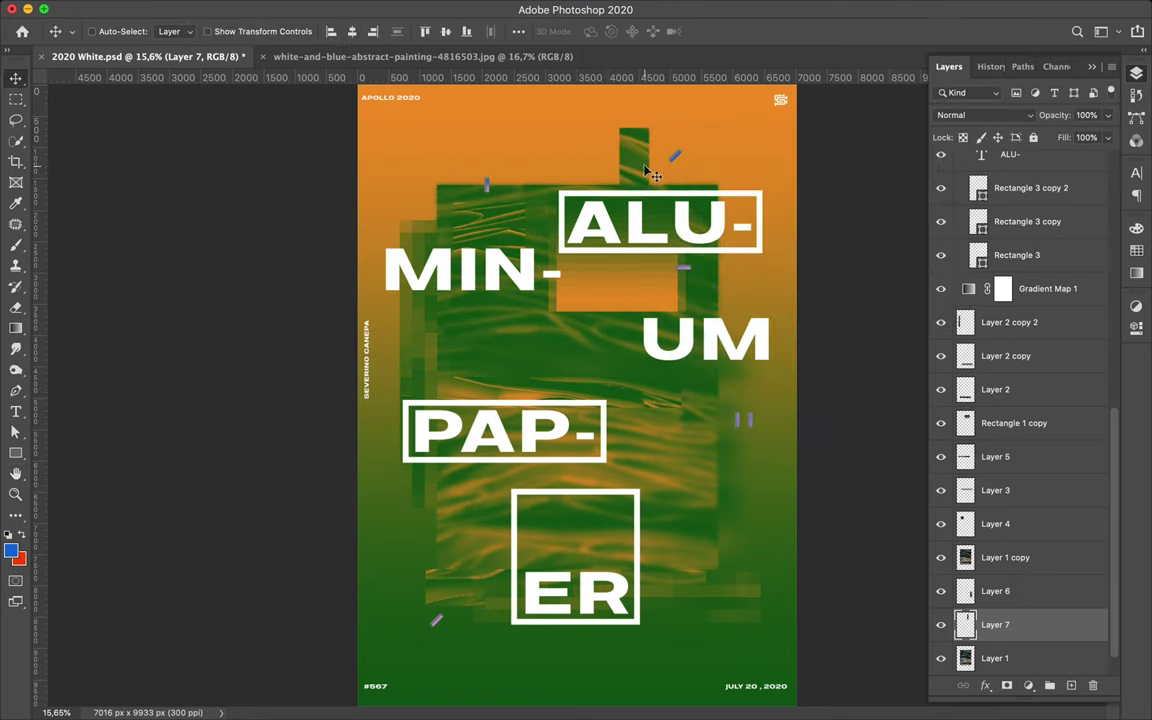
{"action": "key", "text": "u"}
{"action": "left_click", "coordinate": [177, 31]}
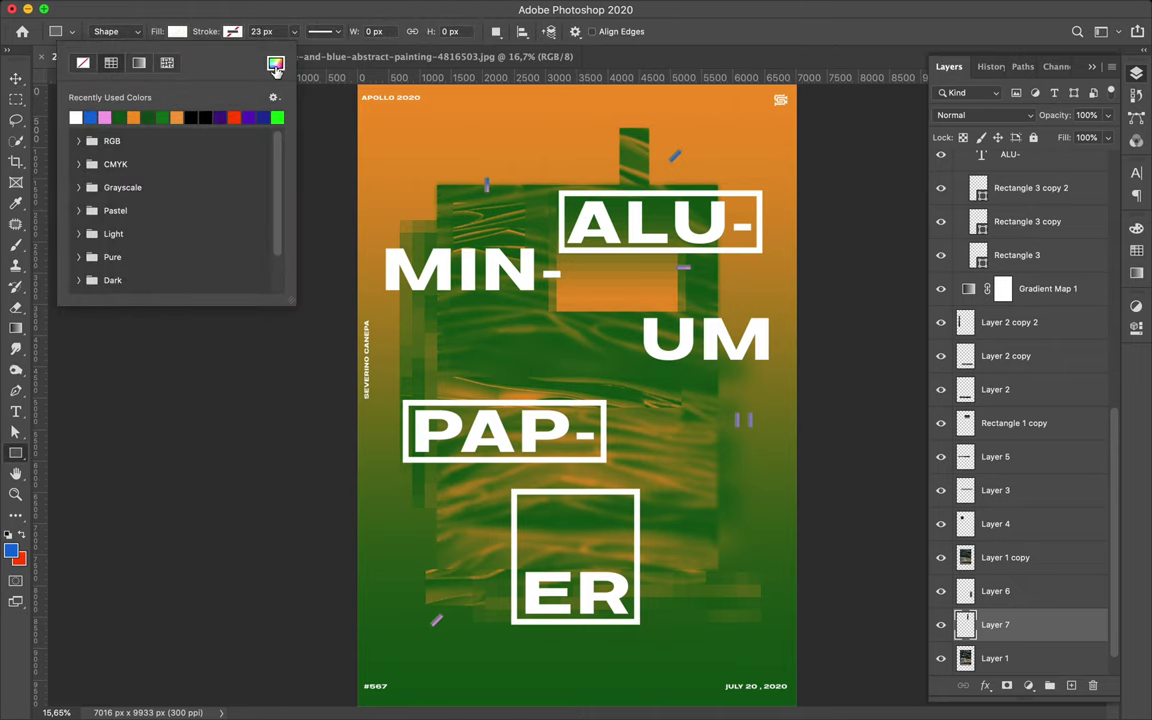
- Draw a filled block over the A of ALU-, move it above the gradient map, and set Difference blending
{"action": "left_click_drag", "start_coordinate": [561, 192], "coordinate": [624, 250]}
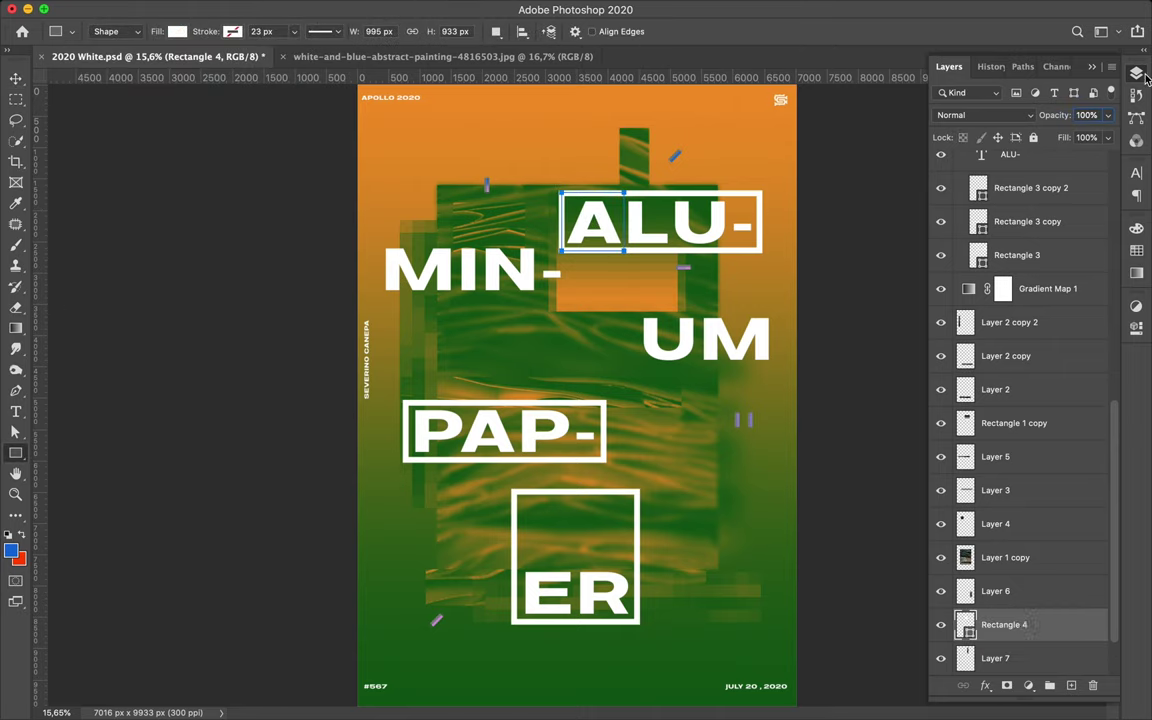
{"action": "left_click_drag", "start_coordinate": [1004, 624], "coordinate": [1004, 275]}
{"action": "left_click", "coordinate": [985, 115]}
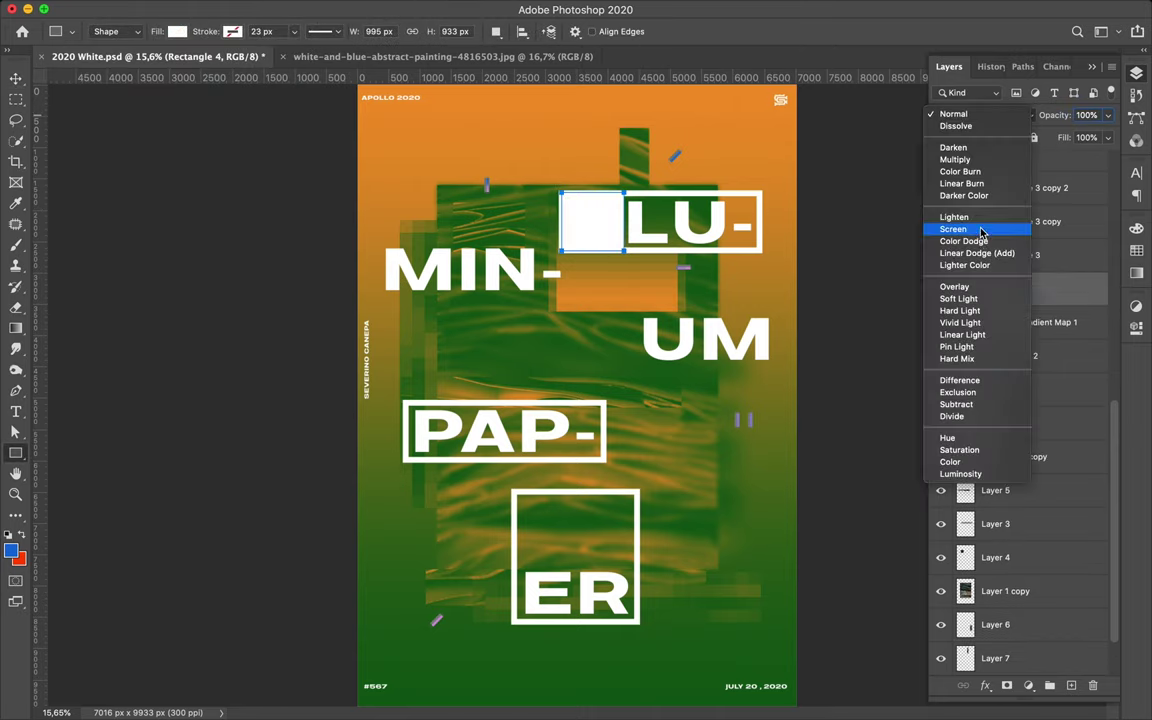
{"action": "left_click", "coordinate": [985, 381]}
{"action": "key", "text": "v"}
{"action": "left_click", "coordinate": [620, 215], "text": "ctrl"}
- Copy the Difference block onto the P of PAP- and widen it under MIN-
{"action": "mouse_move", "coordinate": [573, 208]}
{"action": "left_mouse_down"}
{"action": "mouse_move", "coordinate": [416, 416]}
{"action": "mouse_move", "coordinate": [437, 480]}
{"action": "mouse_move", "coordinate": [501, 334]}
{"action": "mouse_move", "coordinate": [530, 344]}
{"action": "mouse_move", "coordinate": [418, 303]}
{"action": "left_mouse_up"}
{"action": "key", "text": "ctrl+t"}
{"action": "key", "text": "Return"}
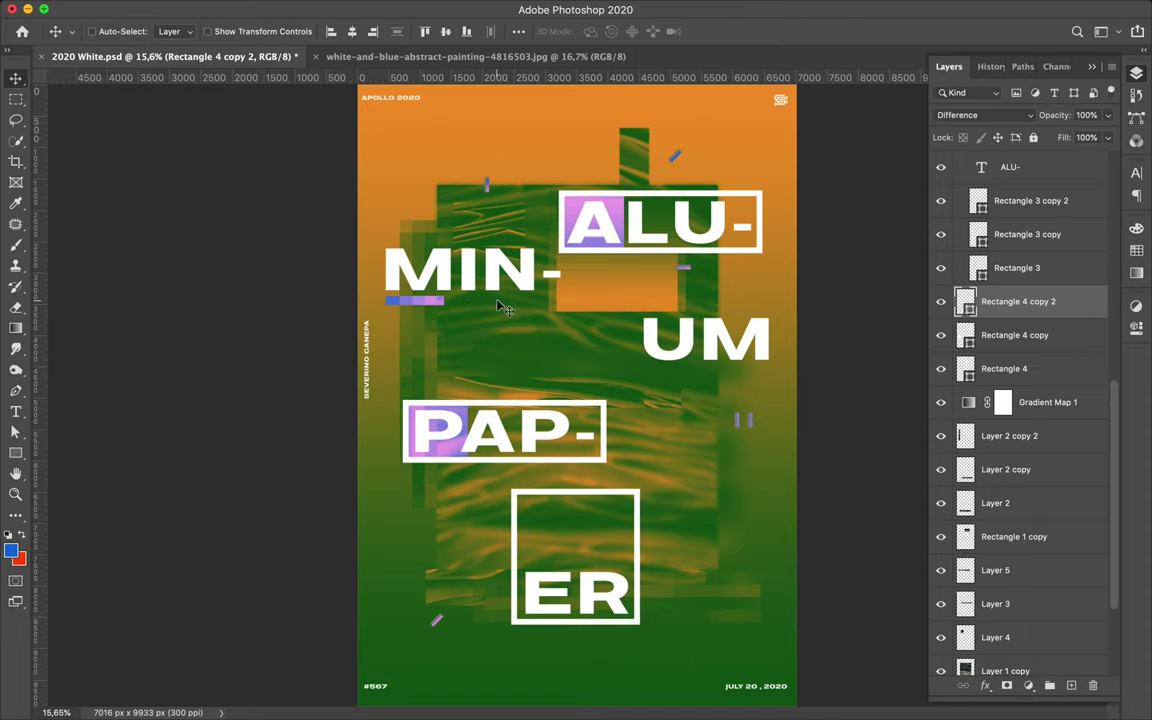
{"action": "key", "text": "ctrl+t"}
{"action": "key", "text": "ctrl+plus"}
{"action": "left_click_drag", "start_coordinate": [308, 204], "coordinate": [320, 204]}
{"action": "key", "text": "Return"}
- Place another copy of the block beside UM
{"action": "key", "text": "a"}
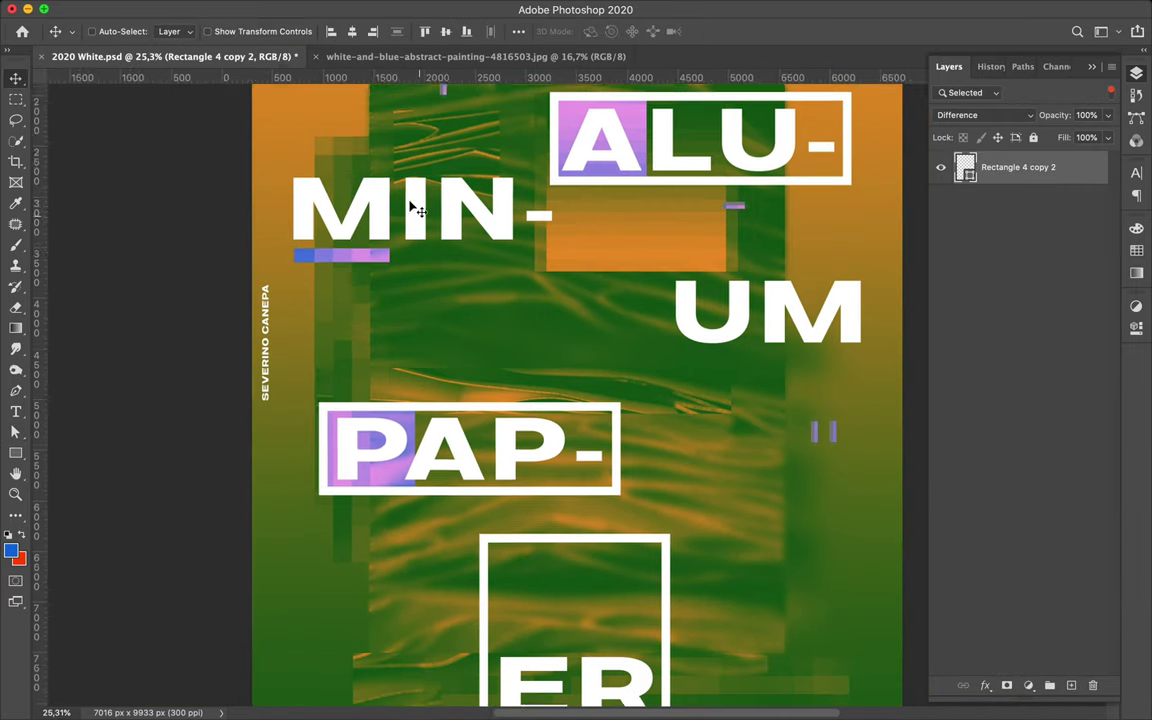
{"action": "left_click_drag", "start_coordinate": [332, 278], "coordinate": [787, 276]}
{"action": "key", "text": "a"}
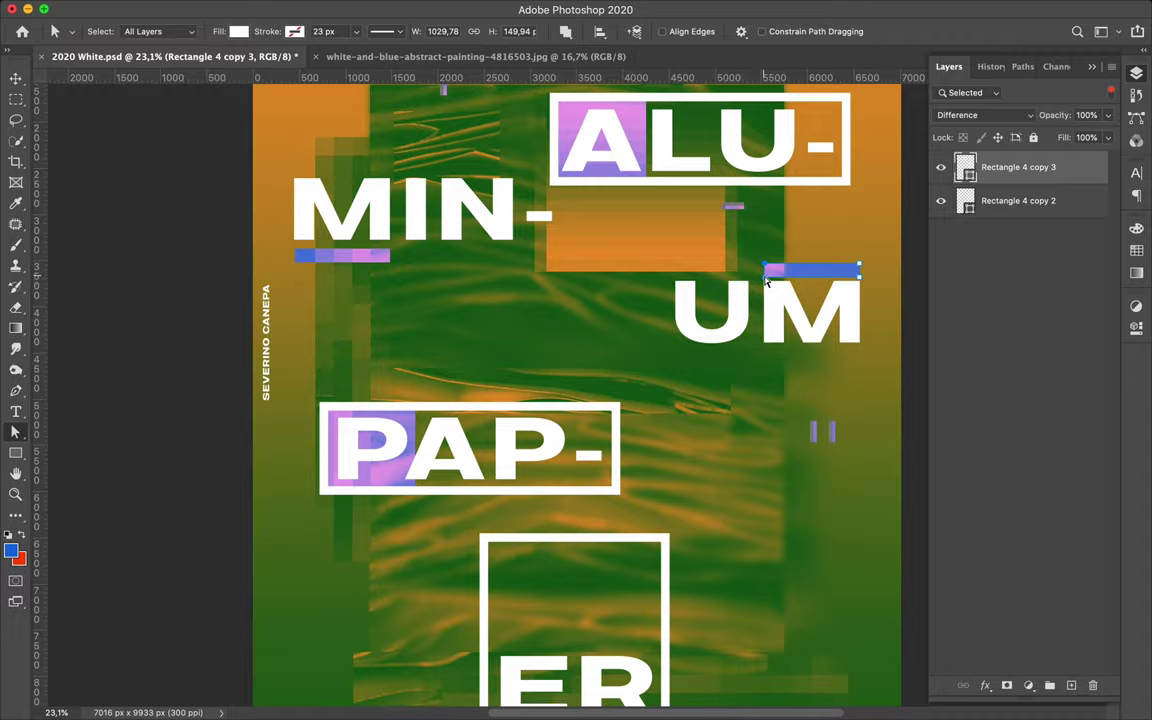
{"action": "scroll", "coordinate": [767, 281], "scroll_direction": "up", "scroll_amount": 3}
{"action": "left_click", "coordinate": [165, 232]}
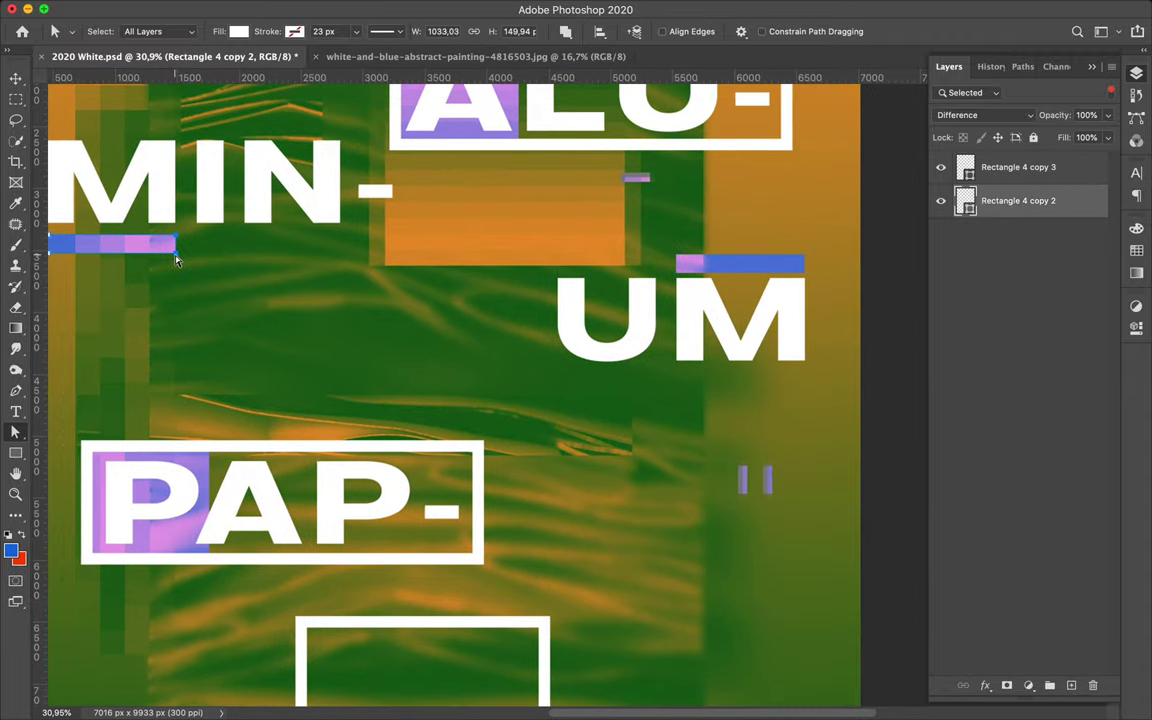
{"action": "left_click", "coordinate": [244, 311]}
{"action": "scroll", "coordinate": [245, 316], "scroll_direction": "down", "scroll_amount": 2}
{"action": "scroll", "coordinate": [245, 316], "scroll_direction": "down", "scroll_amount": 2}
{"action": "scroll", "coordinate": [245, 316], "scroll_direction": "down", "scroll_amount": 2}
- Move the blurred green strip behind the ALU- box and the small rectangle down toward UM
{"action": "key", "text": "v"}
{"action": "left_click", "coordinate": [615, 140]}
{"action": "left_click", "coordinate": [633, 170]}
{"action": "mouse_move", "coordinate": [633, 170]}
{"action": "left_mouse_down"}
{"action": "mouse_move", "coordinate": [690, 278]}
{"action": "mouse_move", "coordinate": [720, 183]}
{"action": "left_mouse_up"}
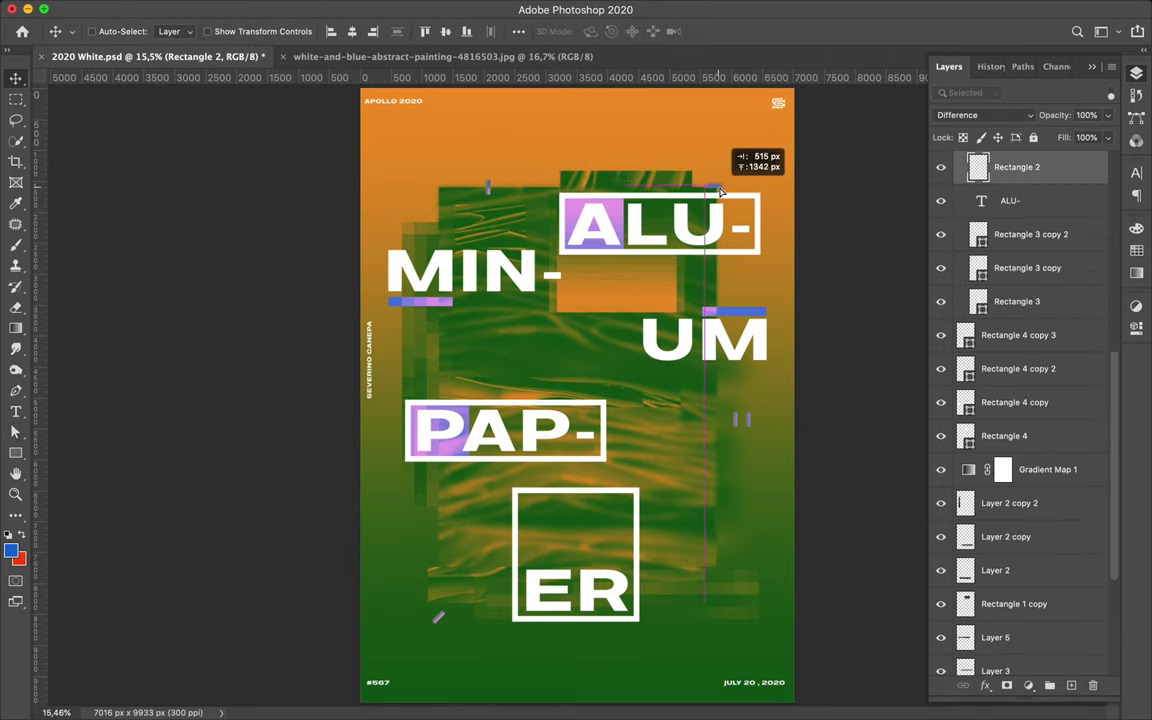
{"action": "left_click_drag", "start_coordinate": [488, 187], "coordinate": [472, 236]}
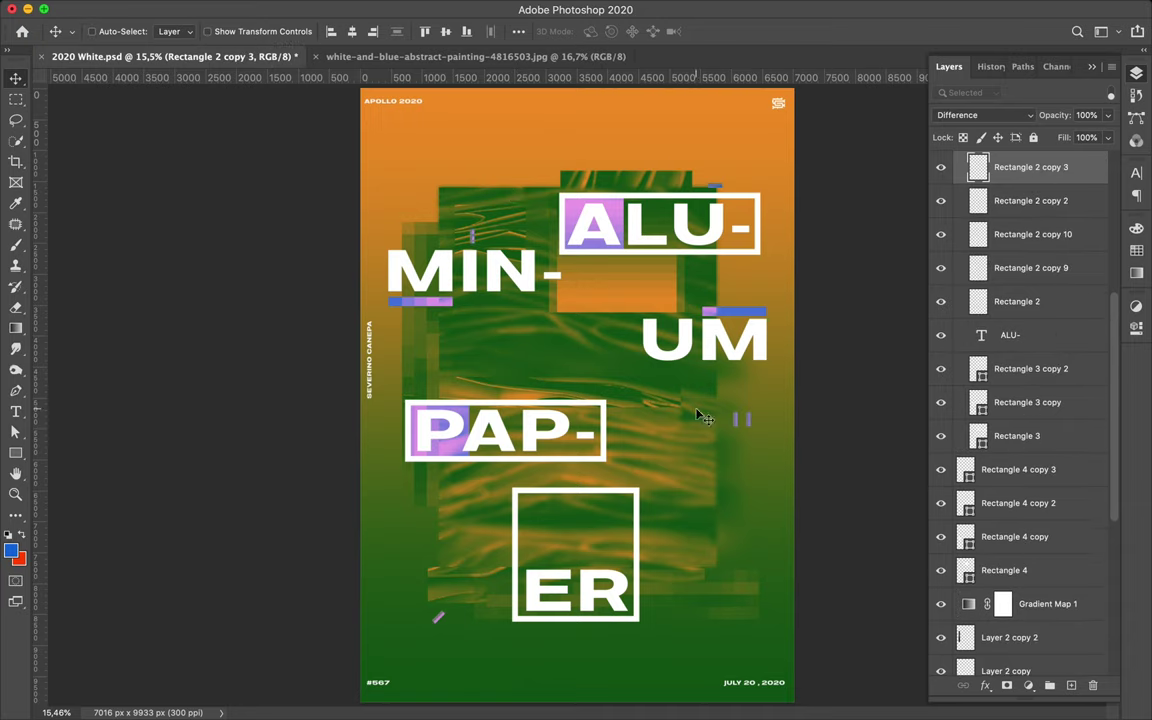
- Delete the extra small rectangle copies
{"action": "key", "text": "Delete"}
{"action": "key", "text": "Delete"}
{"action": "key", "text": "Delete"}
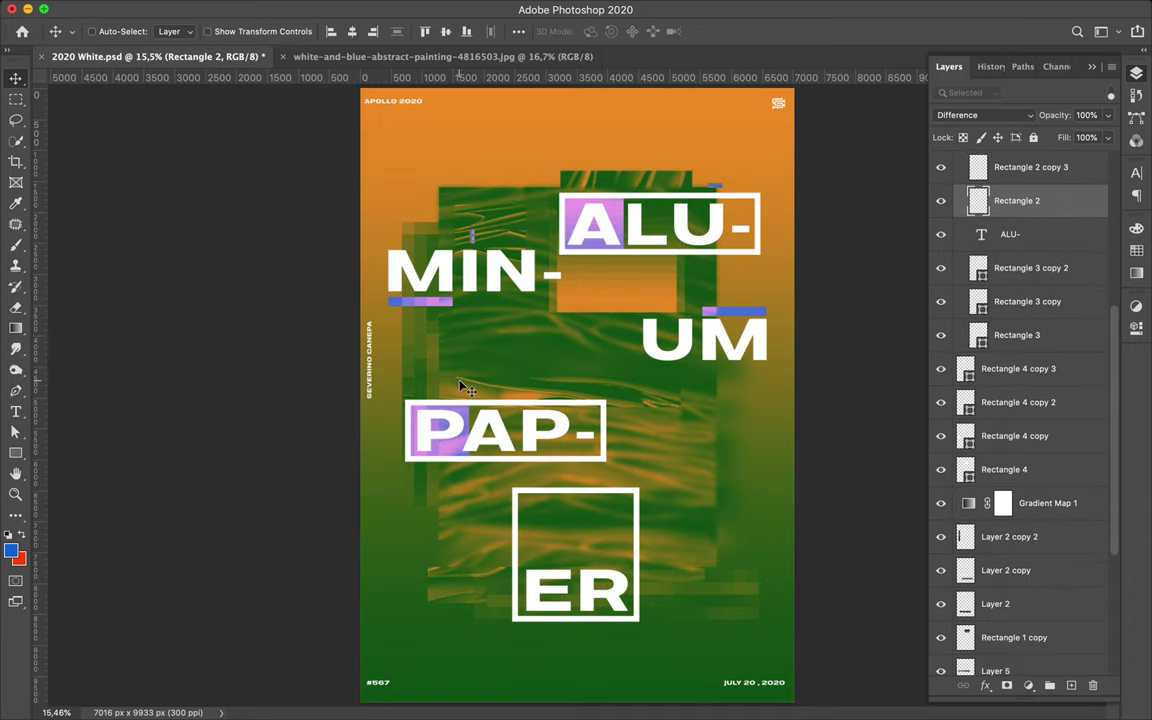
{"action": "key", "text": "Delete"}
{"action": "key", "text": "Delete"}
{"action": "scroll", "coordinate": [615, 420], "scroll_direction": "down", "scroll_amount": 1}
{"action": "scroll", "coordinate": [615, 420], "scroll_direction": "down", "scroll_amount": 1}
- Paint a dark radial gradient over the poster centre on a new layer and copy a square onto its own layer
{"action": "left_click", "coordinate": [15, 328]}
{"action": "key", "text": "ctrl+shift+alt+n"}
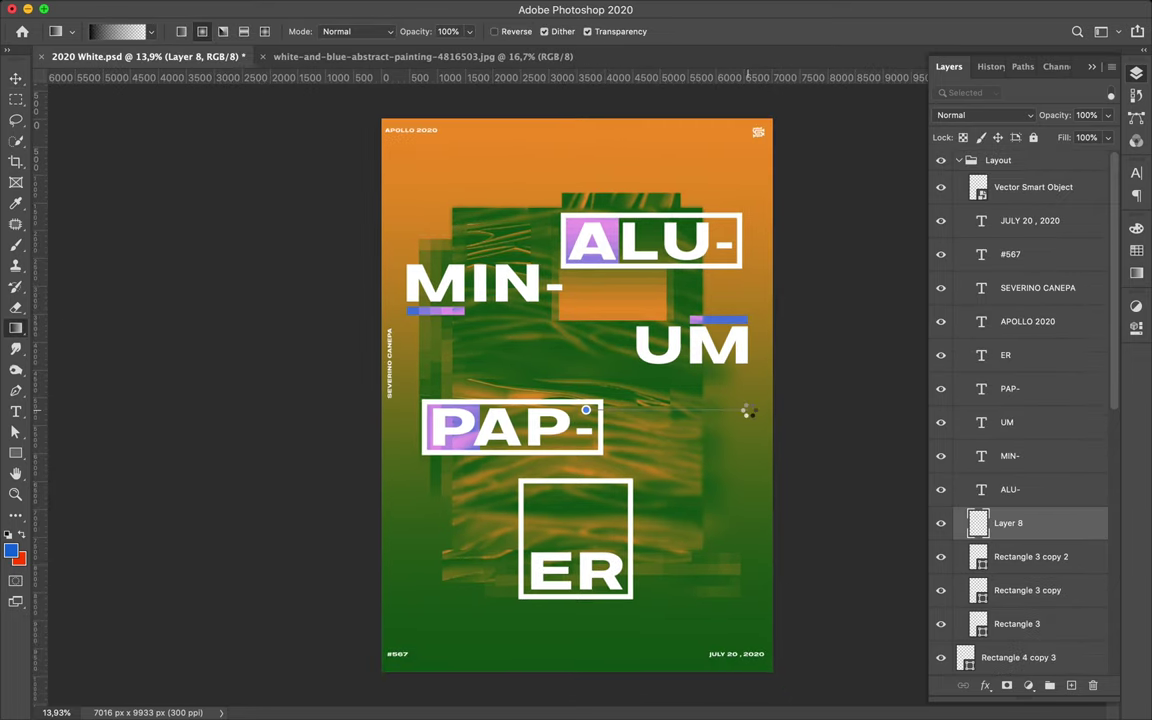
{"action": "left_click_drag", "start_coordinate": [746, 411], "coordinate": [740, 408]}
{"action": "key", "text": "m"}
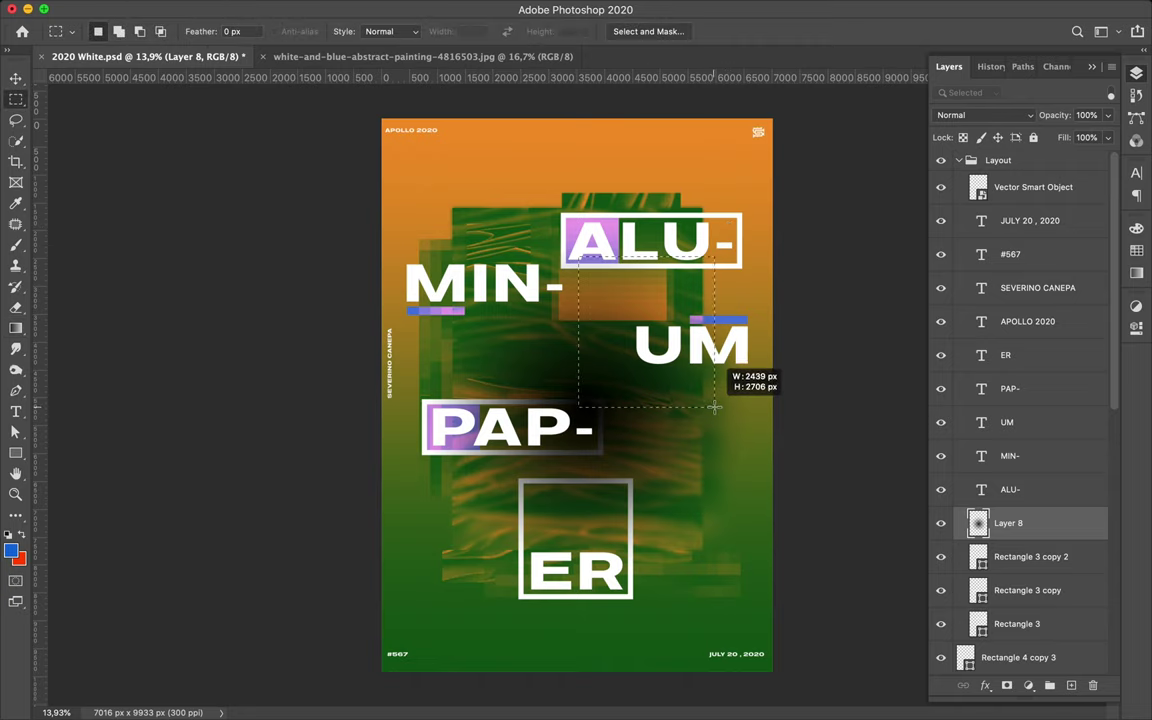
{"action": "key", "text": "ctrl+j"}
{"action": "key", "text": "v"}
- Add an inverted Curves adjustment and clip it to the square layer
{"action": "left_click", "coordinate": [985, 115]}
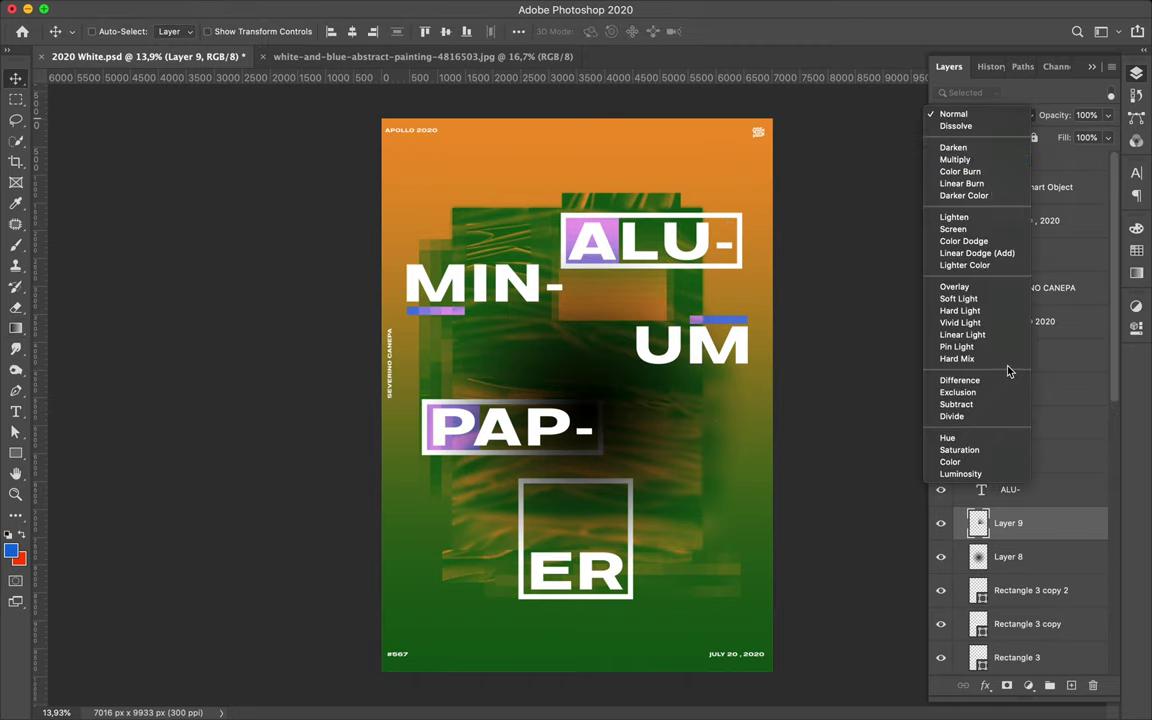
{"action": "left_click", "coordinate": [1028, 685]}
{"action": "left_click", "coordinate": [1050, 489]}
{"action": "left_click_drag", "start_coordinate": [1093, 395], "coordinate": [1093, 549]}
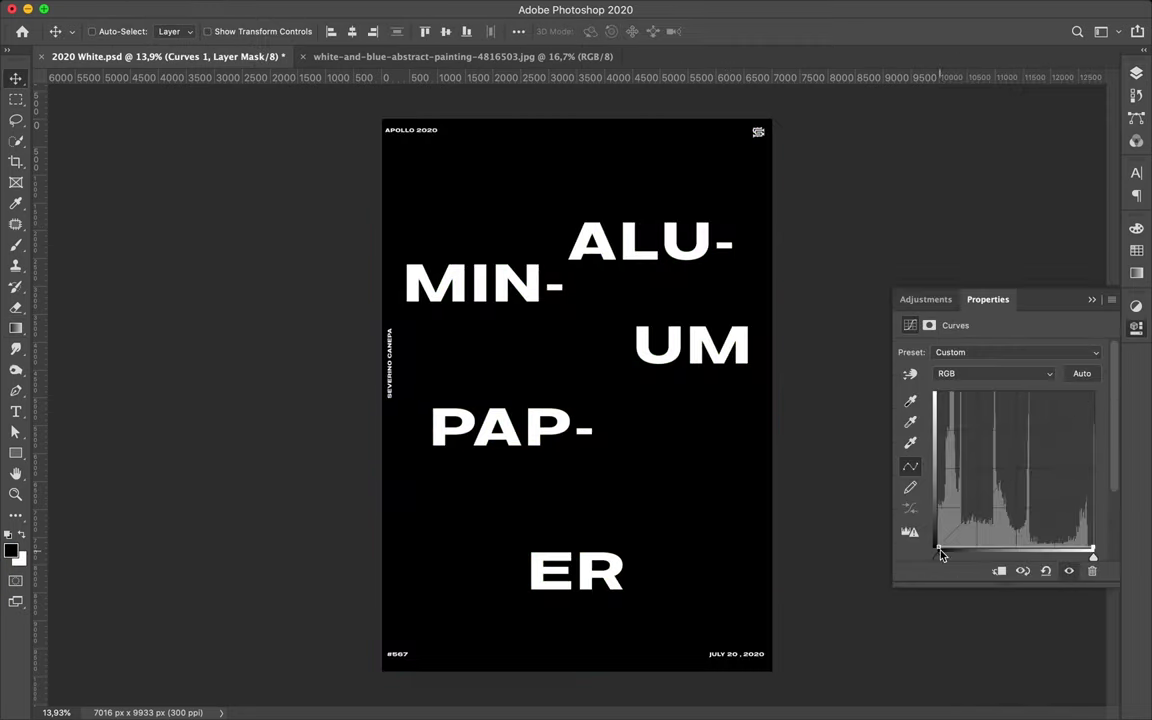
{"action": "left_click_drag", "start_coordinate": [937, 549], "coordinate": [937, 397]}
{"action": "key", "text": "F7"}
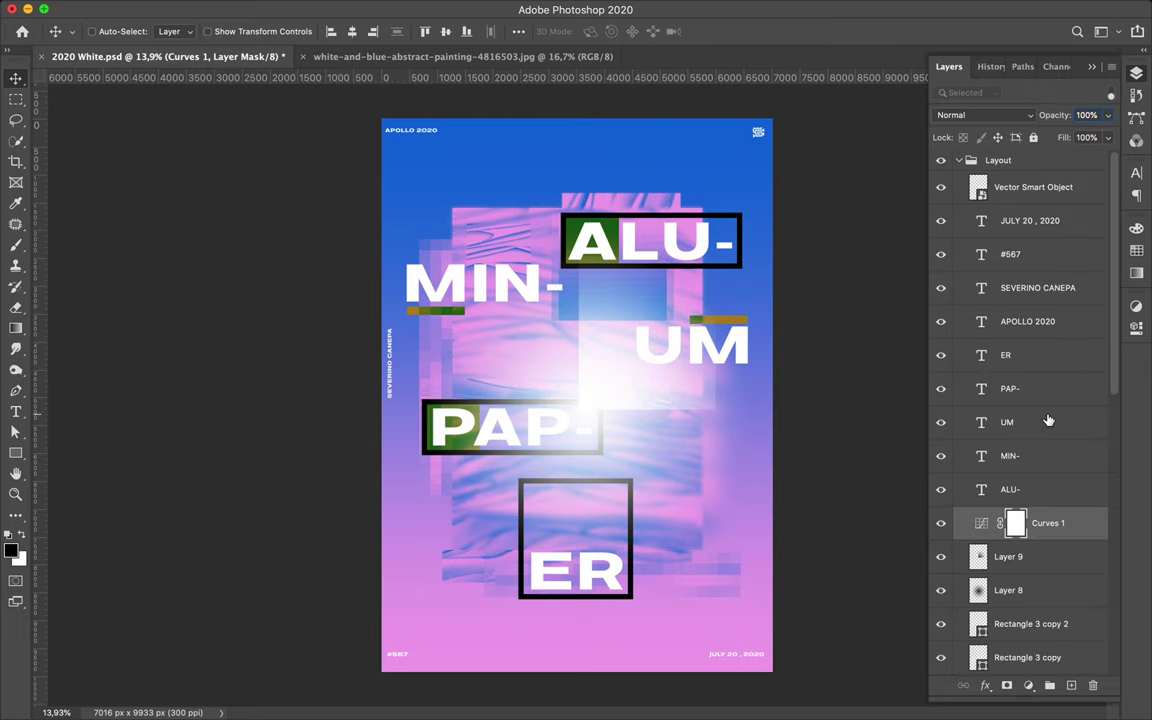
{"action": "left_click", "coordinate": [988, 539], "text": "alt"}
- Move a Curves copy to the bottom, show the ALU- text, hide PAP-, and remove the green block
{"action": "scroll", "coordinate": [1067, 535], "scroll_direction": "down", "scroll_amount": 5}
{"action": "left_click_drag", "start_coordinate": [1044, 321], "coordinate": [1040, 640]}
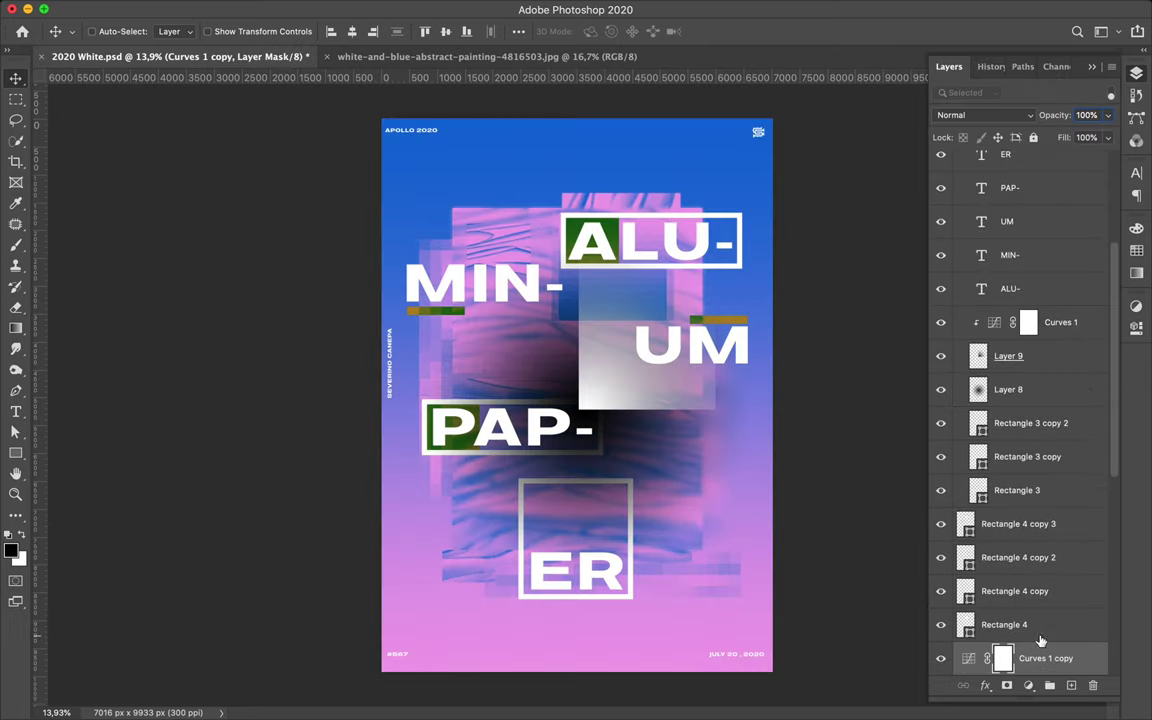
{"action": "left_click", "coordinate": [573, 230]}
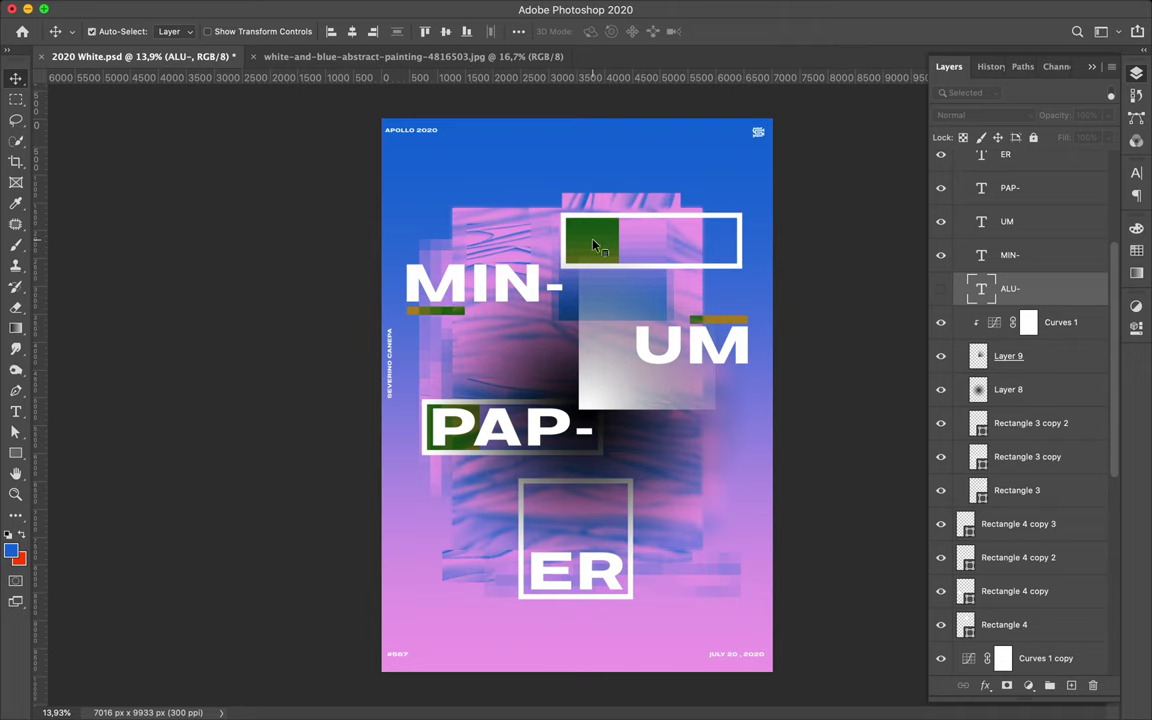
{"action": "left_click", "coordinate": [940, 288]}
{"action": "left_click", "coordinate": [940, 187]}
{"action": "left_click", "coordinate": [456, 429]}
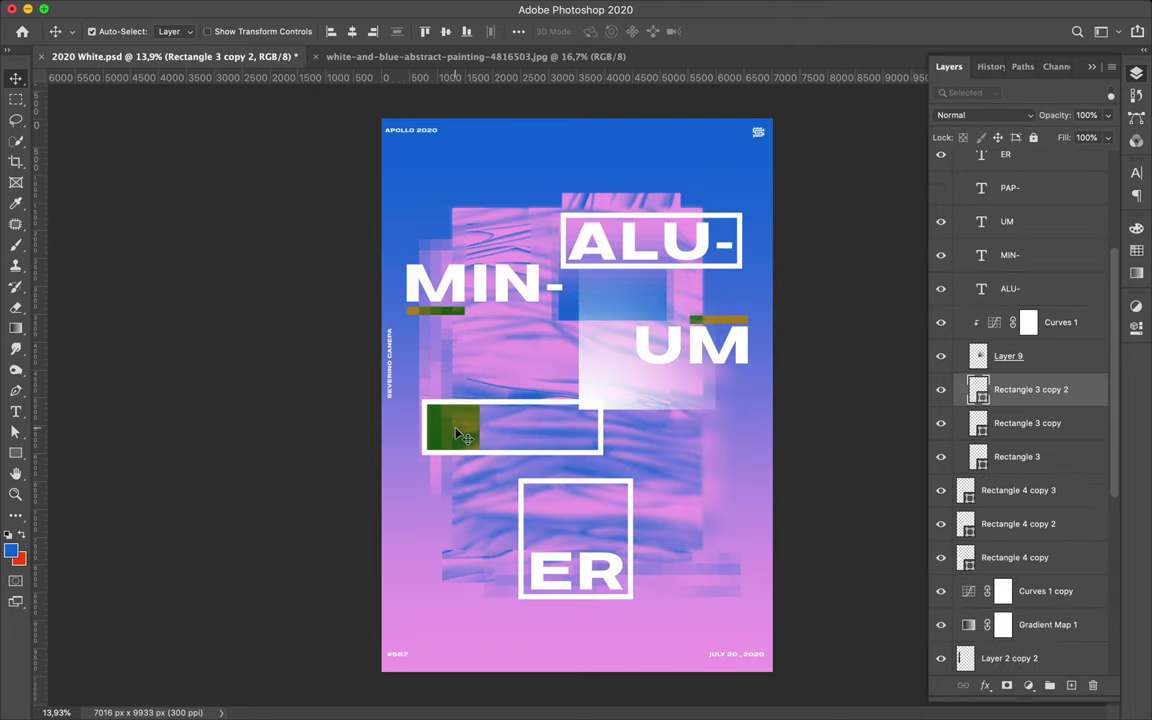
{"action": "key", "text": "ctrl+z"}
{"action": "key", "text": "ctrl+z"}
- Rotate Layer 9's square, move it to the poster's top-left, and blend it in Overlay
{"action": "left_click", "coordinate": [609, 391]}
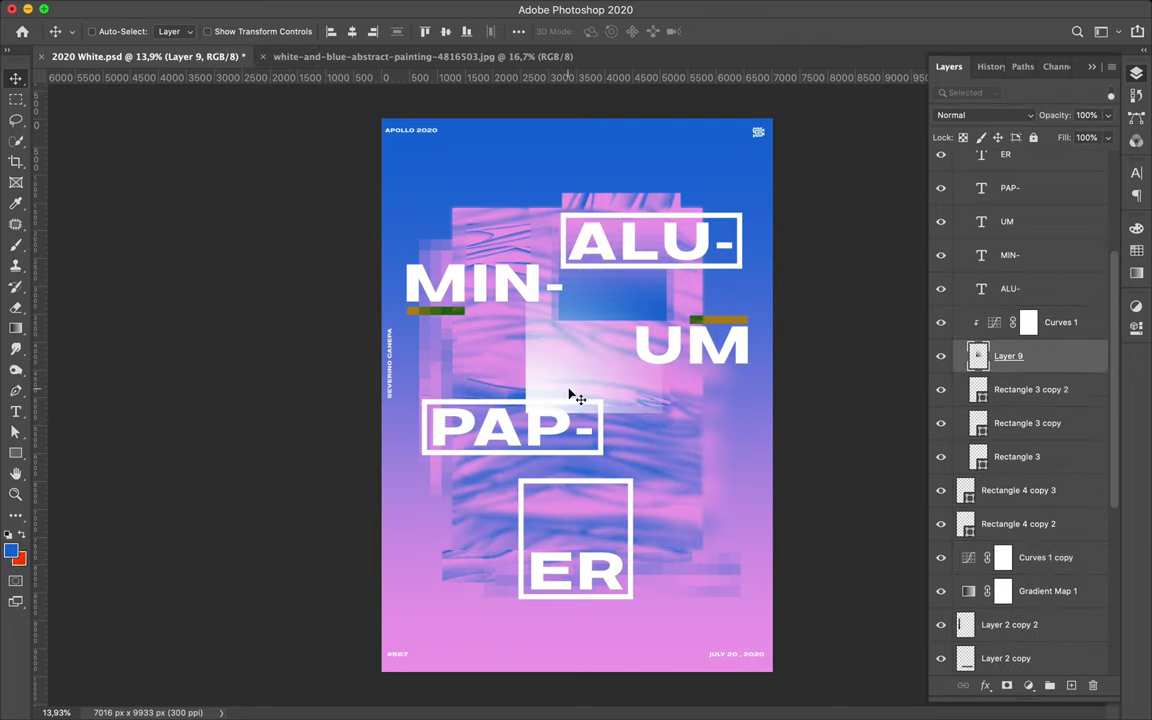
{"action": "left_click", "coordinate": [1030, 115]}
{"action": "left_click", "coordinate": [977, 380]}
{"action": "key", "text": "ctrl+t"}
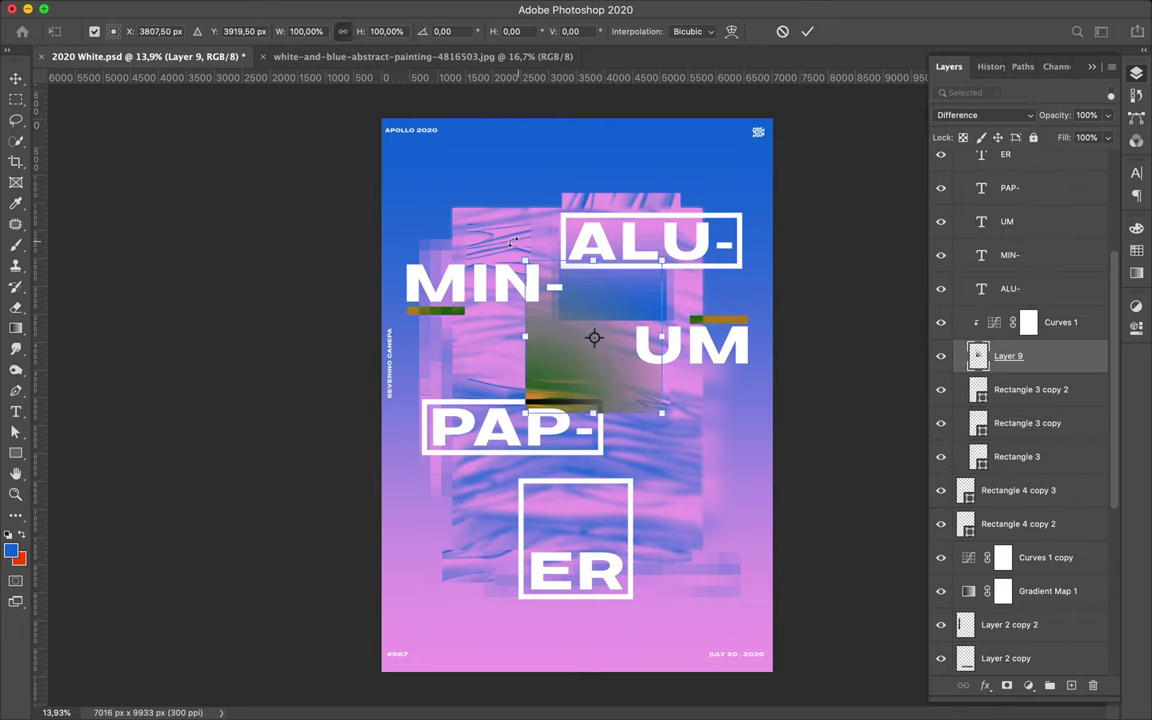
{"action": "mouse_move", "coordinate": [497, 265]}
{"action": "left_mouse_down"}
{"action": "mouse_move", "coordinate": [697, 276]}
{"action": "mouse_move", "coordinate": [678, 251]}
{"action": "left_mouse_up"}
{"action": "mouse_move", "coordinate": [555, 384]}
{"action": "left_mouse_down"}
{"action": "mouse_move", "coordinate": [437, 249]}
{"action": "mouse_move", "coordinate": [458, 270]}
{"action": "left_mouse_up"}
{"action": "left_click", "coordinate": [976, 117]}
{"action": "left_click", "coordinate": [960, 186]}
{"action": "key", "text": "Return"}
- Place a duplicate of the square beside ER, rotated 120°
{"action": "left_click_drag", "start_coordinate": [520, 181], "coordinate": [625, 515]}
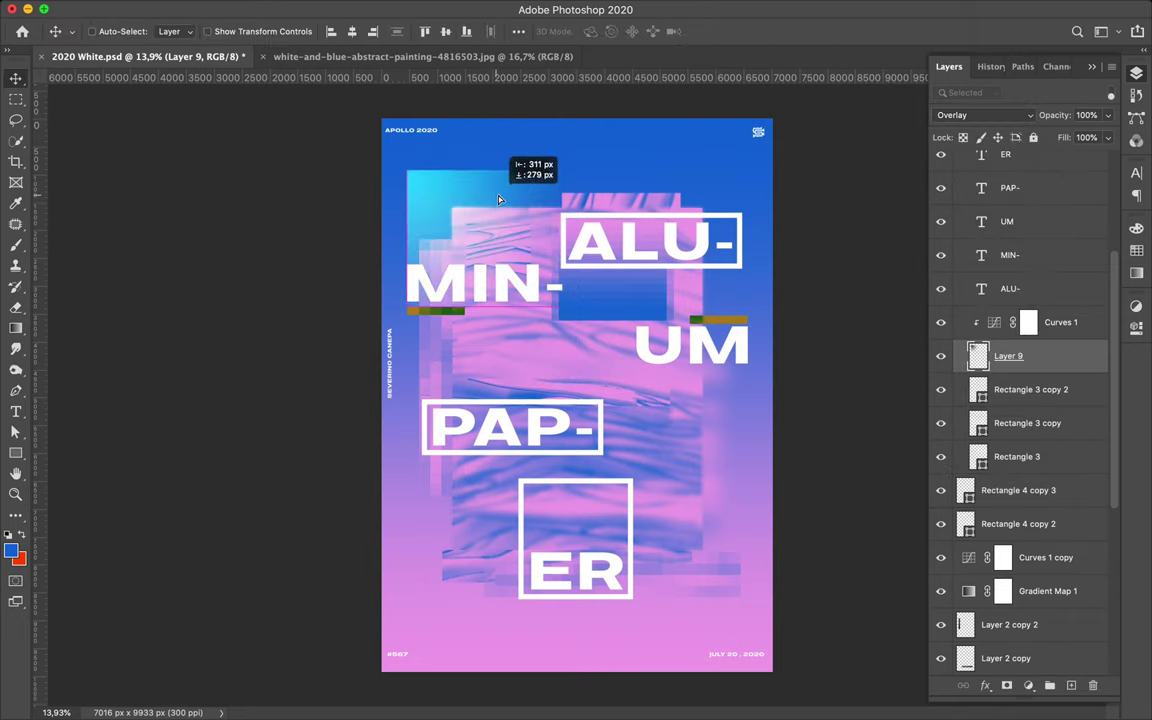
{"action": "key", "text": "ctrl+t"}
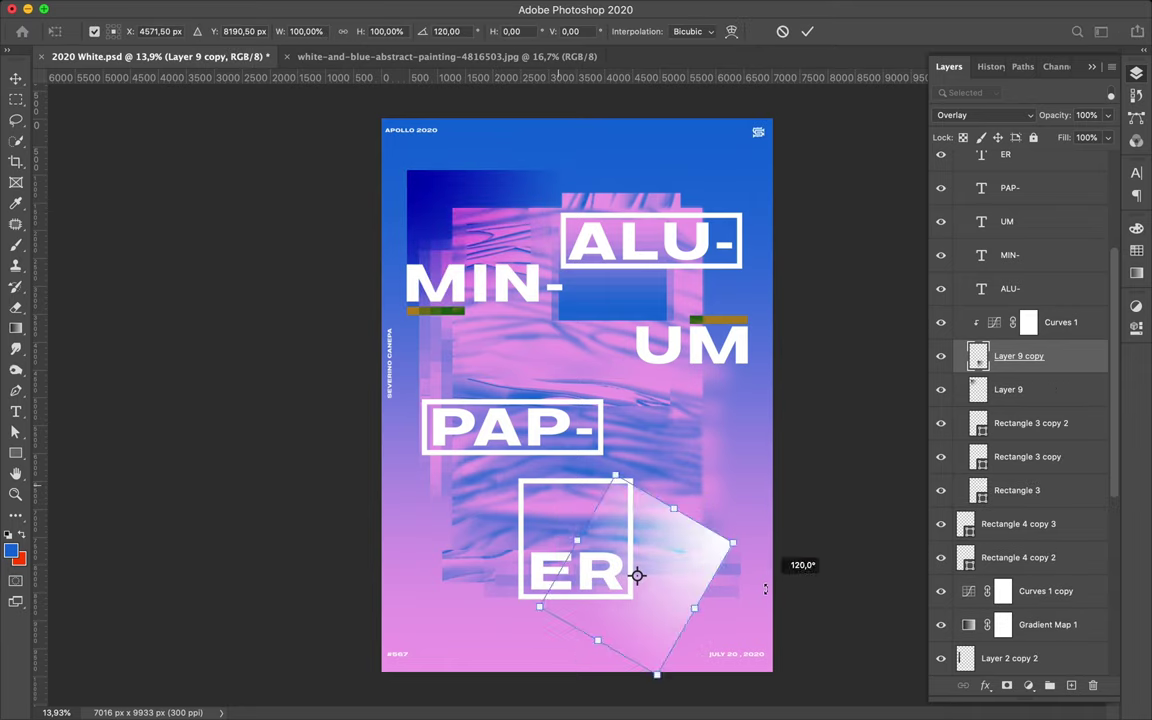
{"action": "left_click_drag", "start_coordinate": [720, 650], "coordinate": [681, 617]}
{"action": "key", "text": "Return"}
- Clip a Curves copy to Layer 9 under the duplicate square, and clip Curves 1 to the layer below
{"action": "left_click_drag", "start_coordinate": [1045, 591], "coordinate": [1050, 370], "text": "alt"}
{"action": "left_click", "coordinate": [995, 406], "text": "alt"}
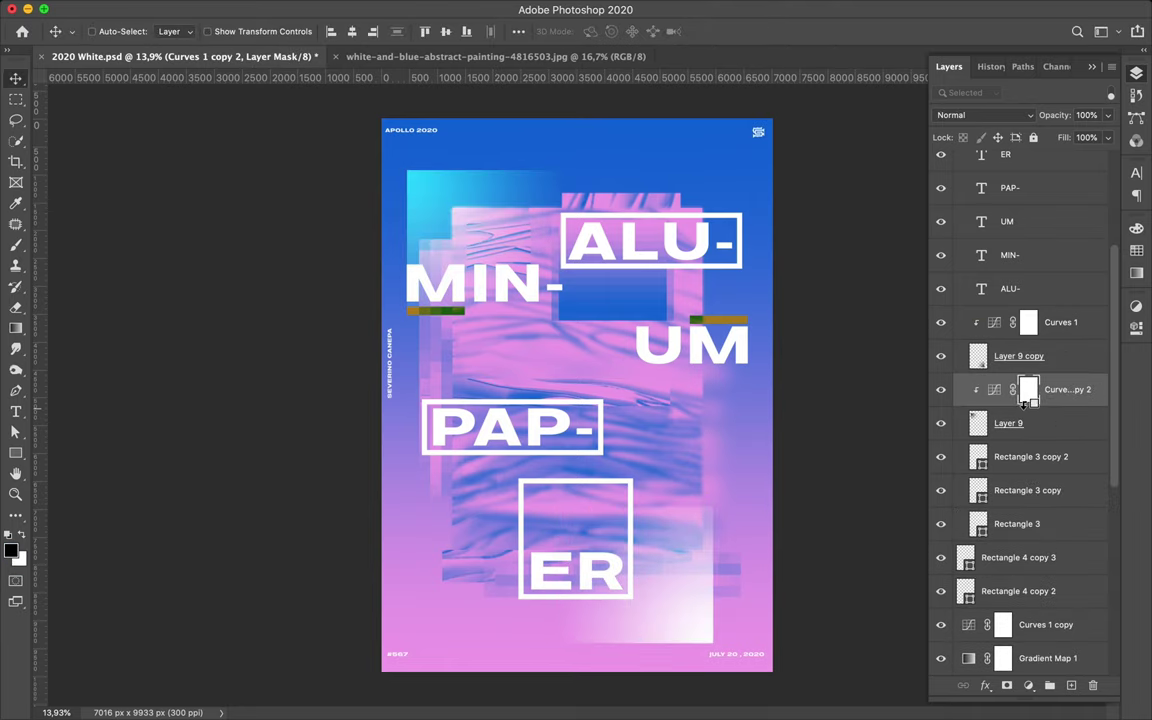
{"action": "left_click", "coordinate": [970, 321], "text": "alt"}
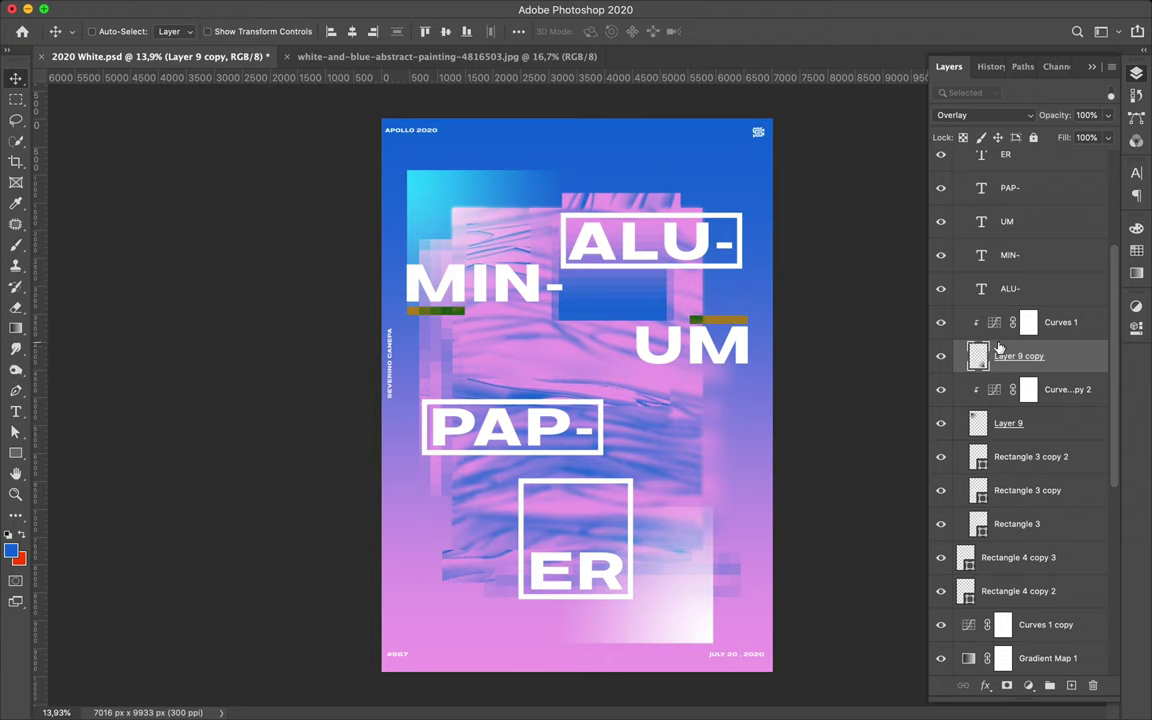
{"action": "left_click", "coordinate": [1054, 322]}
{"action": "left_click", "coordinate": [985, 115]}
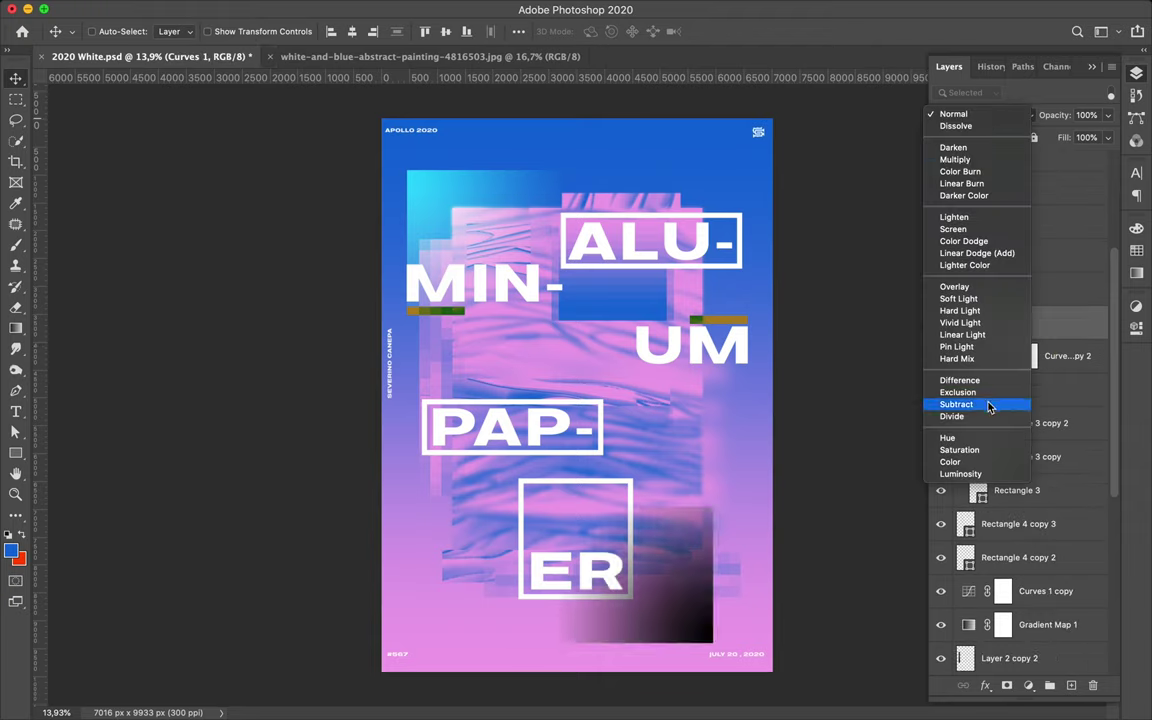
- Try Overlay blending, then merge the clipped Curves copy into Layer 9
{"action": "left_click", "coordinate": [964, 287]}
{"action": "left_click", "coordinate": [1029, 356]}
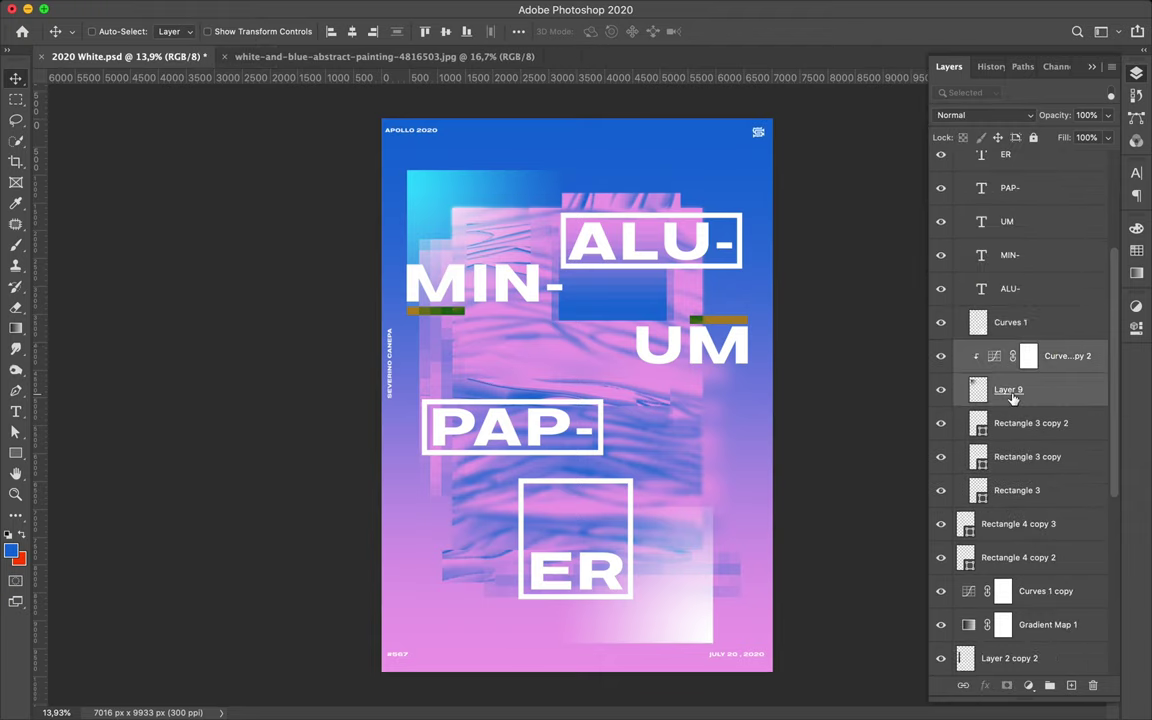
{"action": "left_click", "coordinate": [1008, 389], "text": "shift"}
{"action": "key", "text": "ctrl+e"}
- Set Curves 1 to Color Dodge and merge it into the layer below
{"action": "left_click", "coordinate": [985, 115]}
{"action": "left_click", "coordinate": [985, 287]}
{"action": "left_click", "coordinate": [1010, 322]}
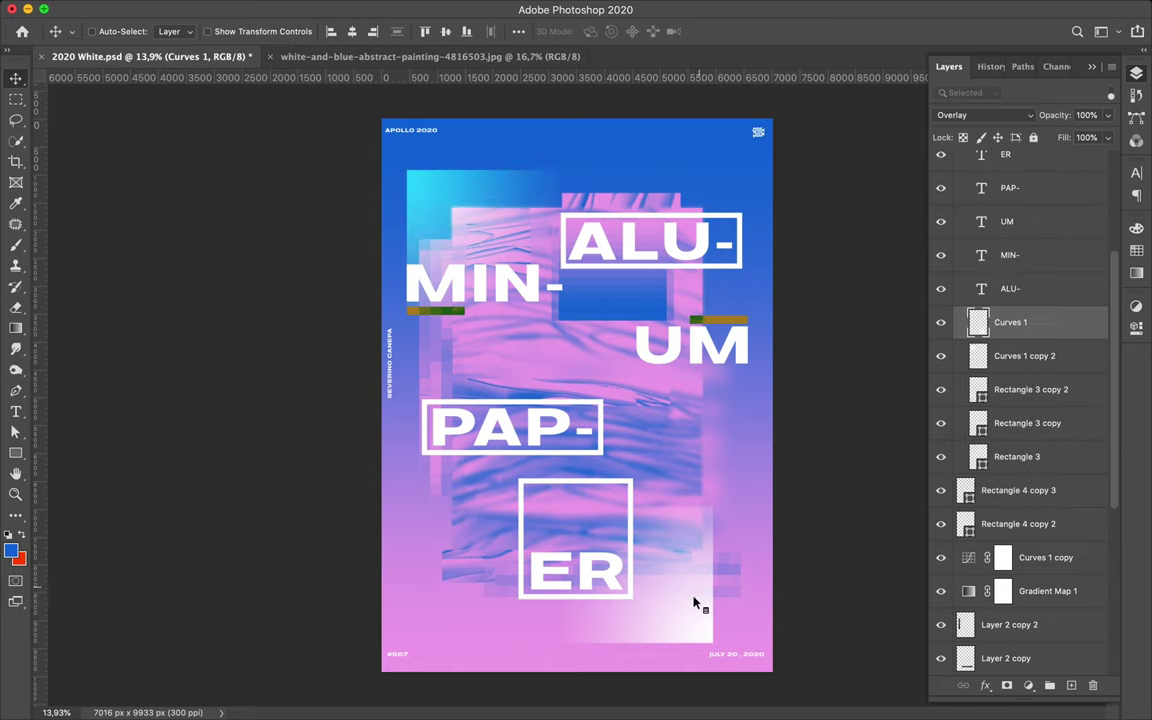
{"action": "left_click", "coordinate": [985, 115]}
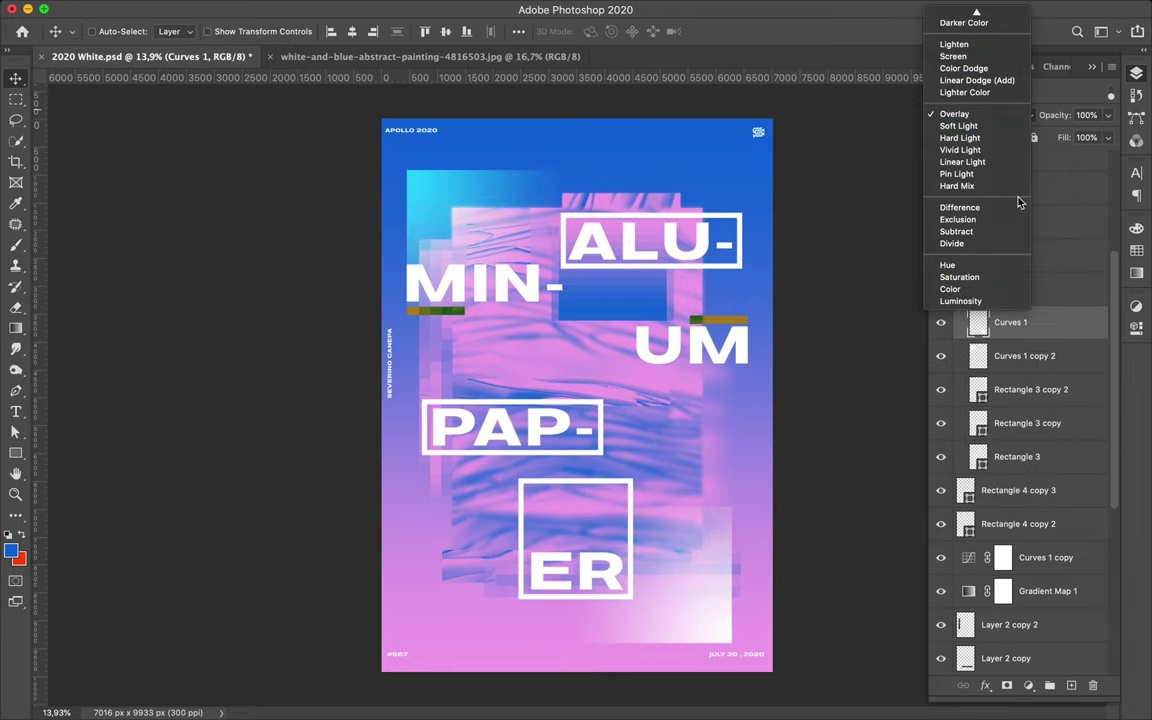
{"action": "left_click", "coordinate": [965, 68]}
{"action": "key", "text": "ctrl+e"}
- Set accent bar Rectangle 4 copy 2 to Soft Light blending
{"action": "left_click", "coordinate": [1018, 490]}
{"action": "left_click", "coordinate": [1000, 115]}
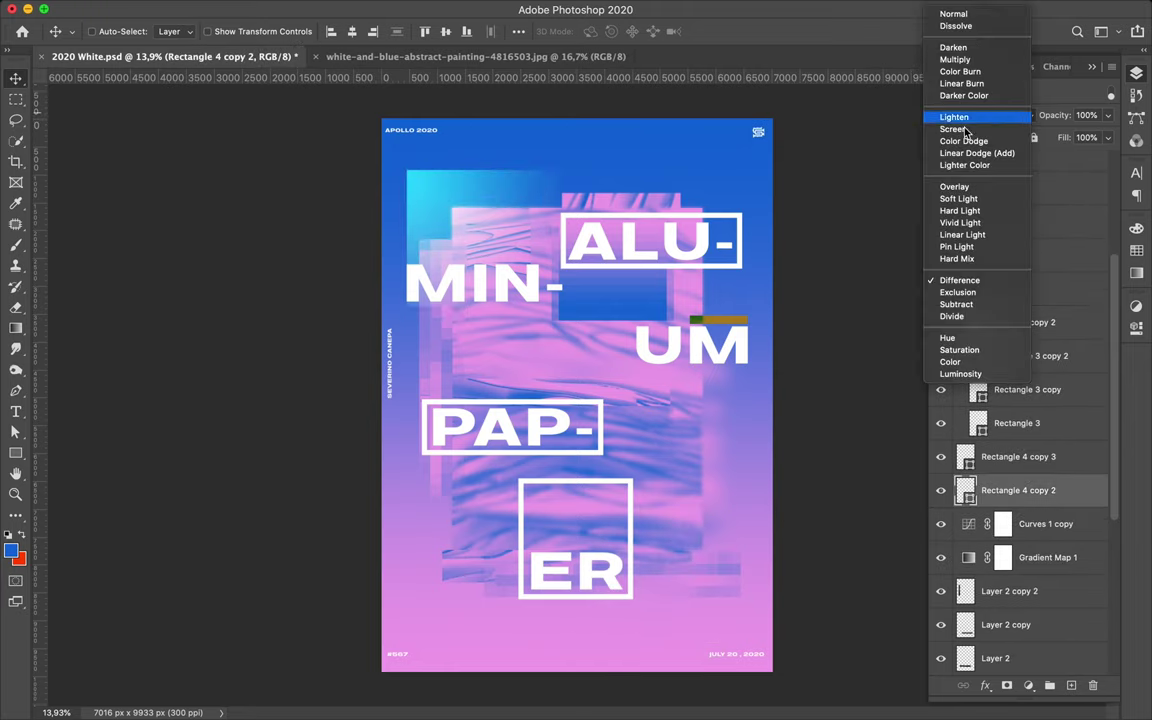
{"action": "key", "text": "Escape"}
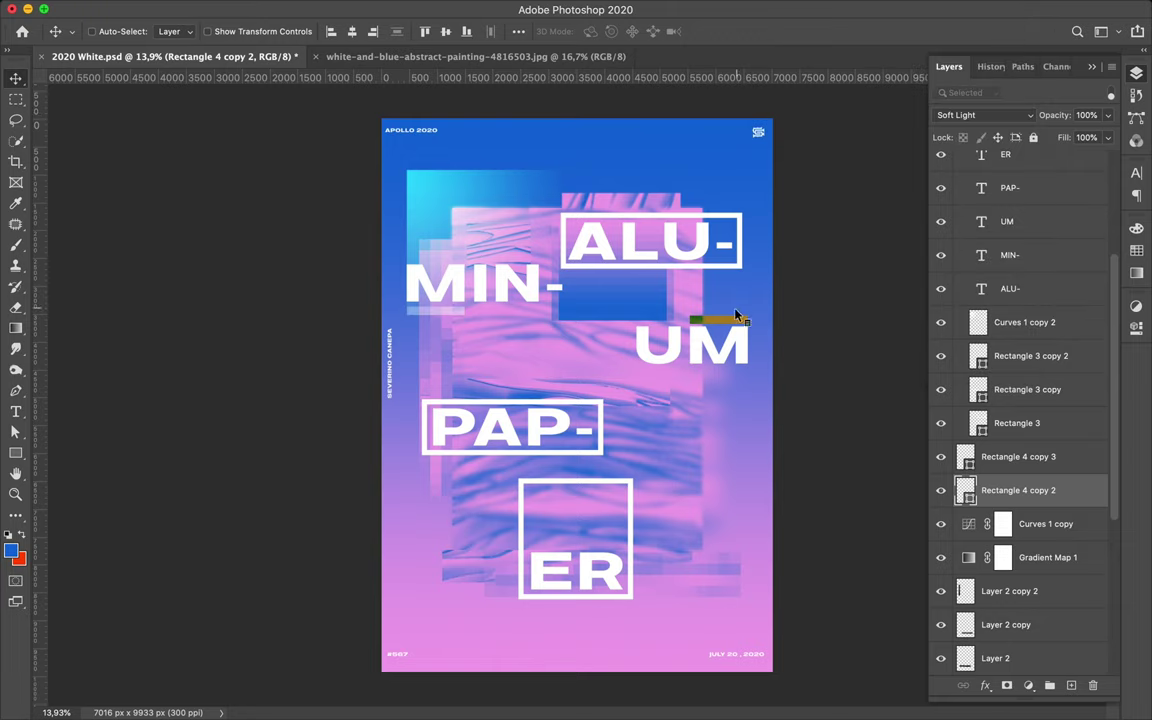
{"action": "left_click", "coordinate": [1018, 456]}
- Try rotating and widening the blue Rectangle 1 copy, cancel it, then commit a transform around ALU-
{"action": "left_click", "coordinate": [578, 274], "text": "ctrl"}
{"action": "key", "text": "ctrl+t"}
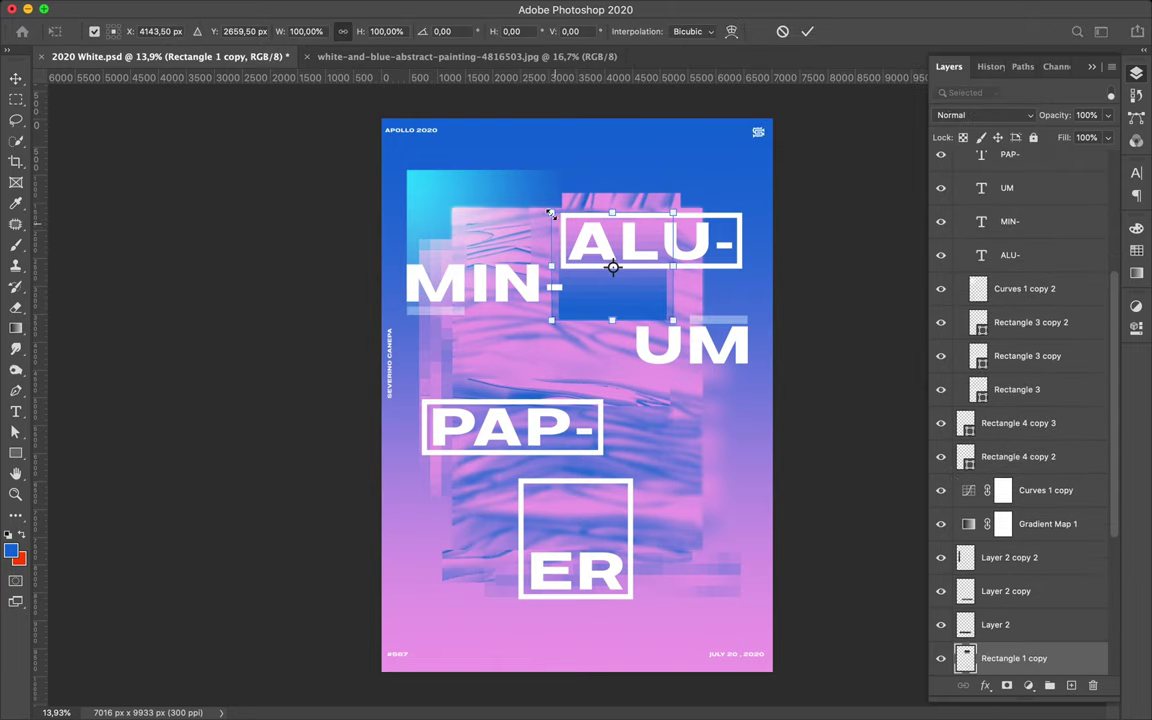
{"action": "left_click_drag", "start_coordinate": [545, 187], "coordinate": [718, 400]}
{"action": "left_click_drag", "start_coordinate": [673, 266], "coordinate": [735, 262]}
{"action": "key", "text": "Escape"}
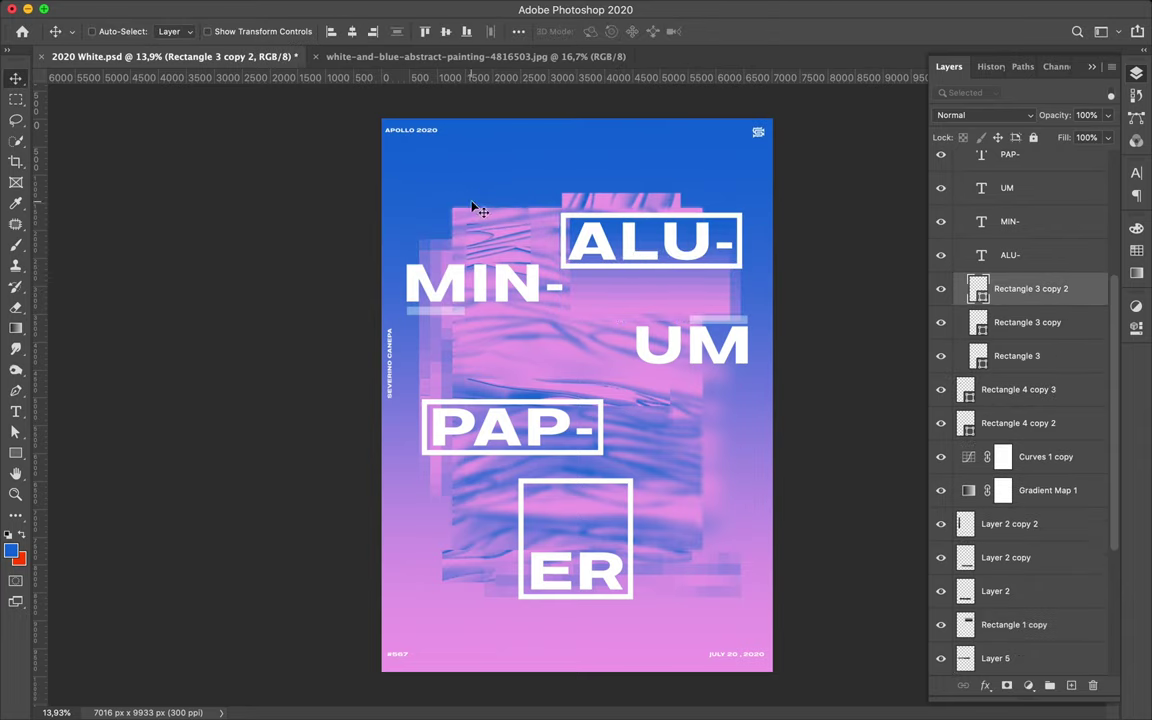
{"action": "key", "text": "ctrl+t"}
{"action": "key", "text": "Return"}
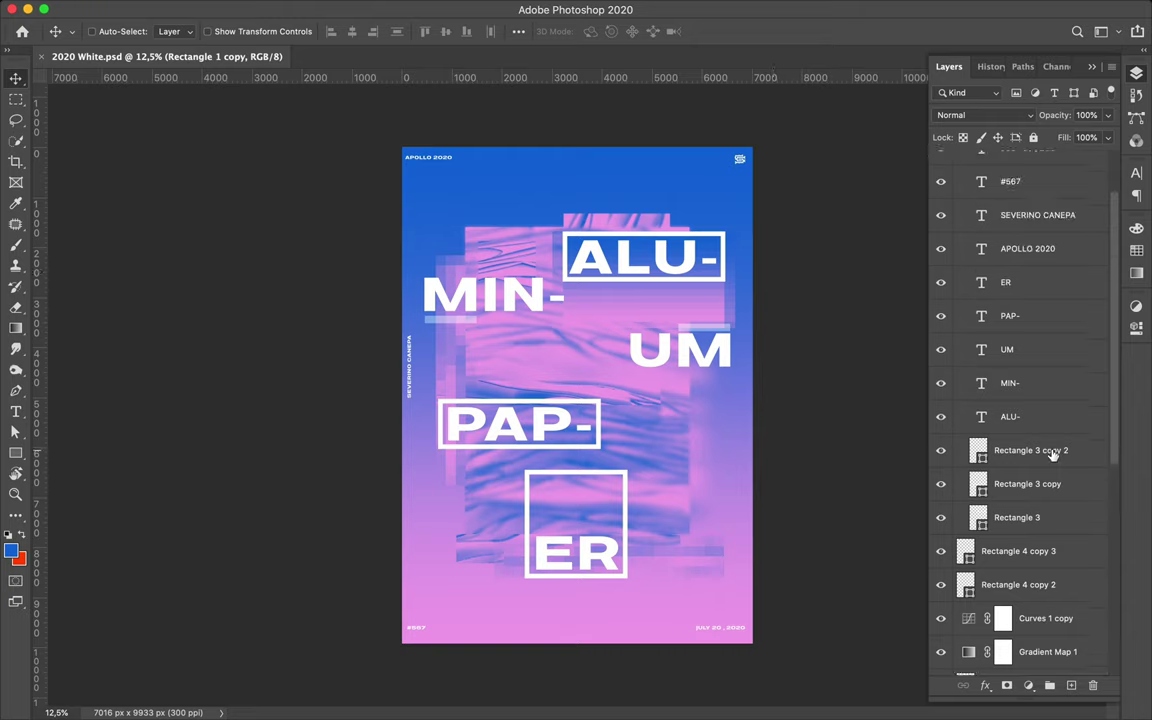
{"action": "left_click", "coordinate": [1018, 551]}
{"action": "scroll", "coordinate": [1040, 600], "scroll_direction": "down", "scroll_amount": 3}
{"action": "left_click", "coordinate": [1003, 524]}
- Undo the accidental extra layer and add a Levels adjustment layer
{"action": "left_click", "coordinate": [1071, 685]}
{"action": "key", "text": "ctrl+z"}
{"action": "left_click", "coordinate": [1028, 685]}
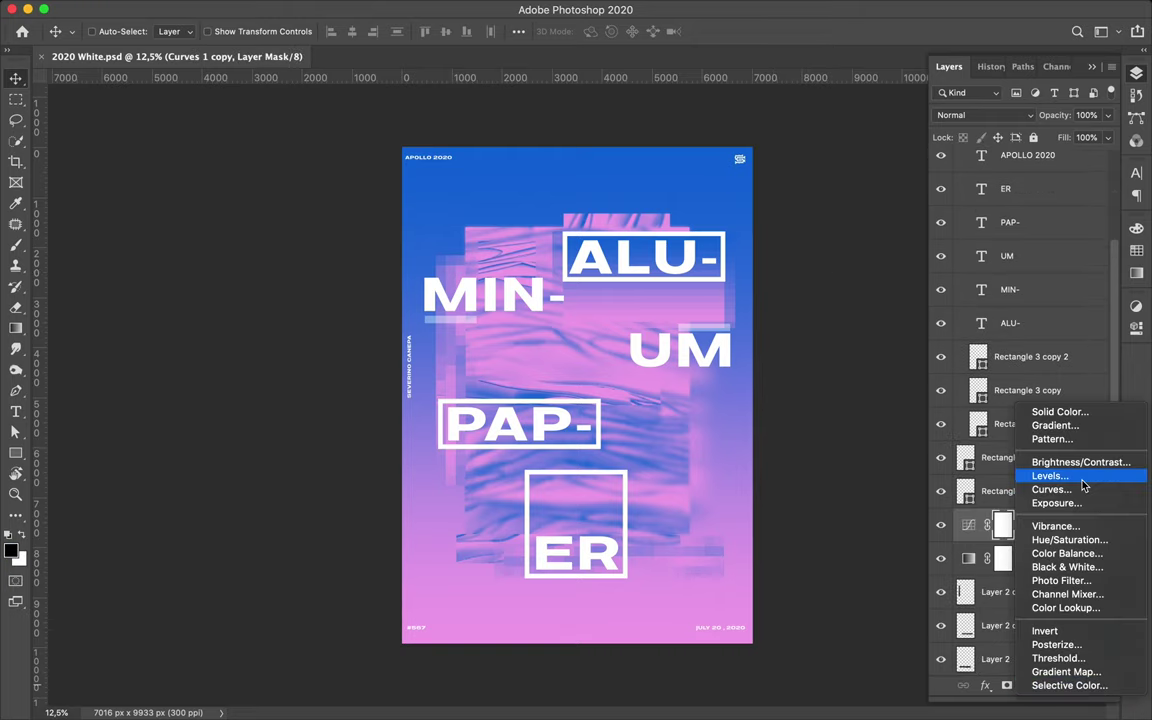
{"action": "left_click", "coordinate": [1079, 478]}
- Set Levels 1 inputs to 61 / 1,06 / 218 for stronger contrast, then save the poster
{"action": "left_click_drag", "start_coordinate": [927, 470], "coordinate": [1010, 470]}
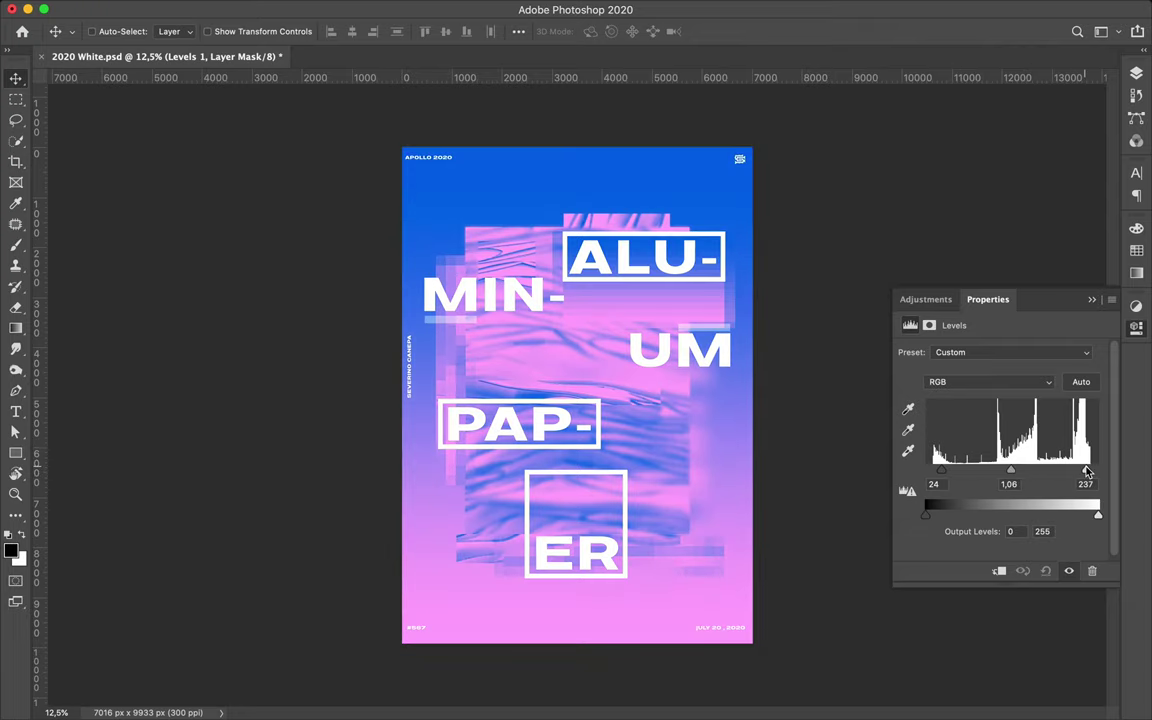
{"action": "left_click_drag", "start_coordinate": [1086, 470], "coordinate": [1073, 470]}
{"action": "left_click_drag", "start_coordinate": [946, 470], "coordinate": [955, 472]}
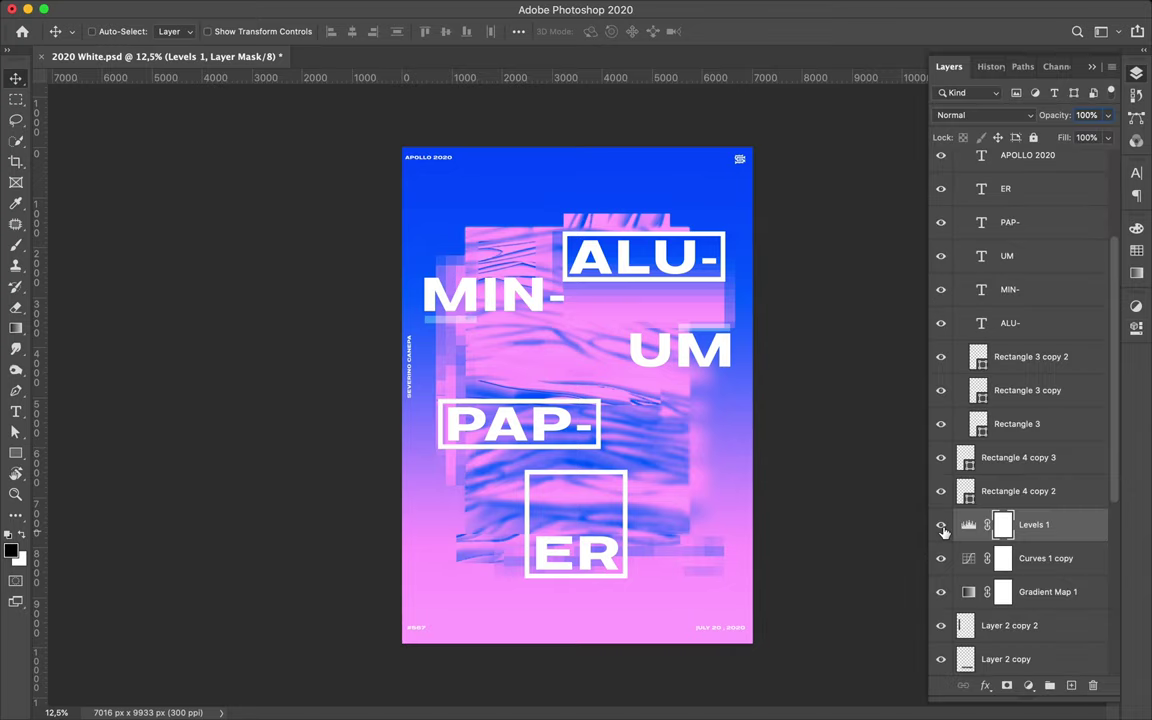
{"action": "left_click", "coordinate": [941, 525]}
{"action": "key", "text": "ctrl+s"}
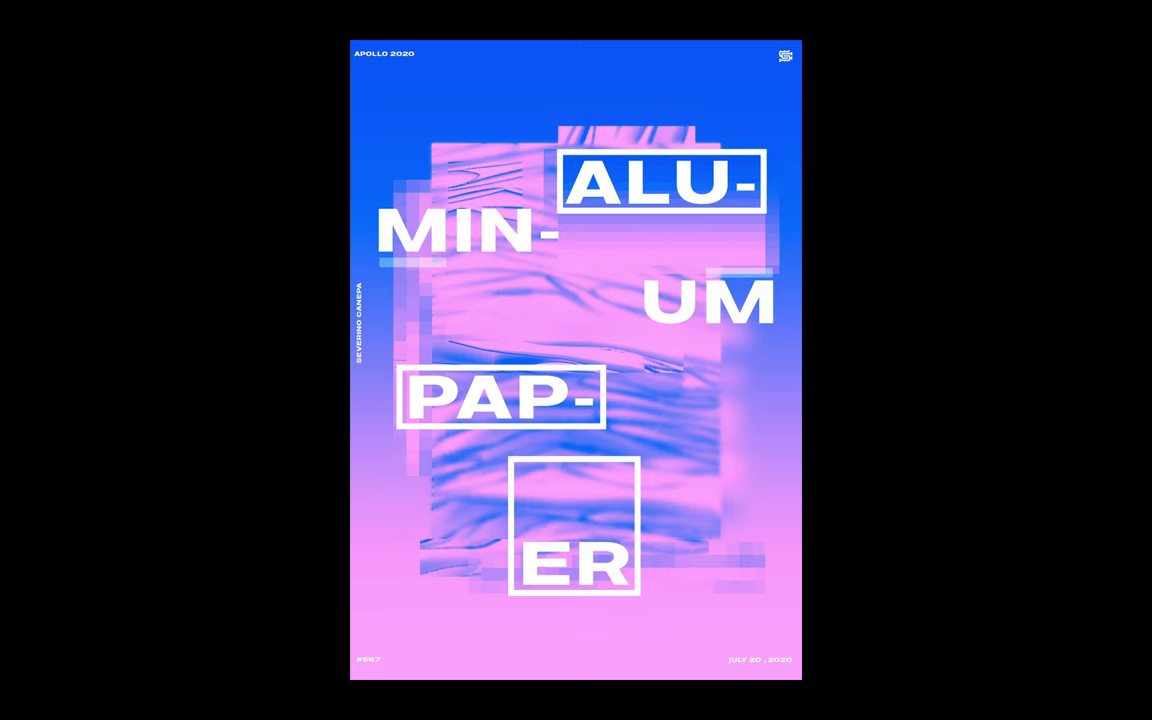